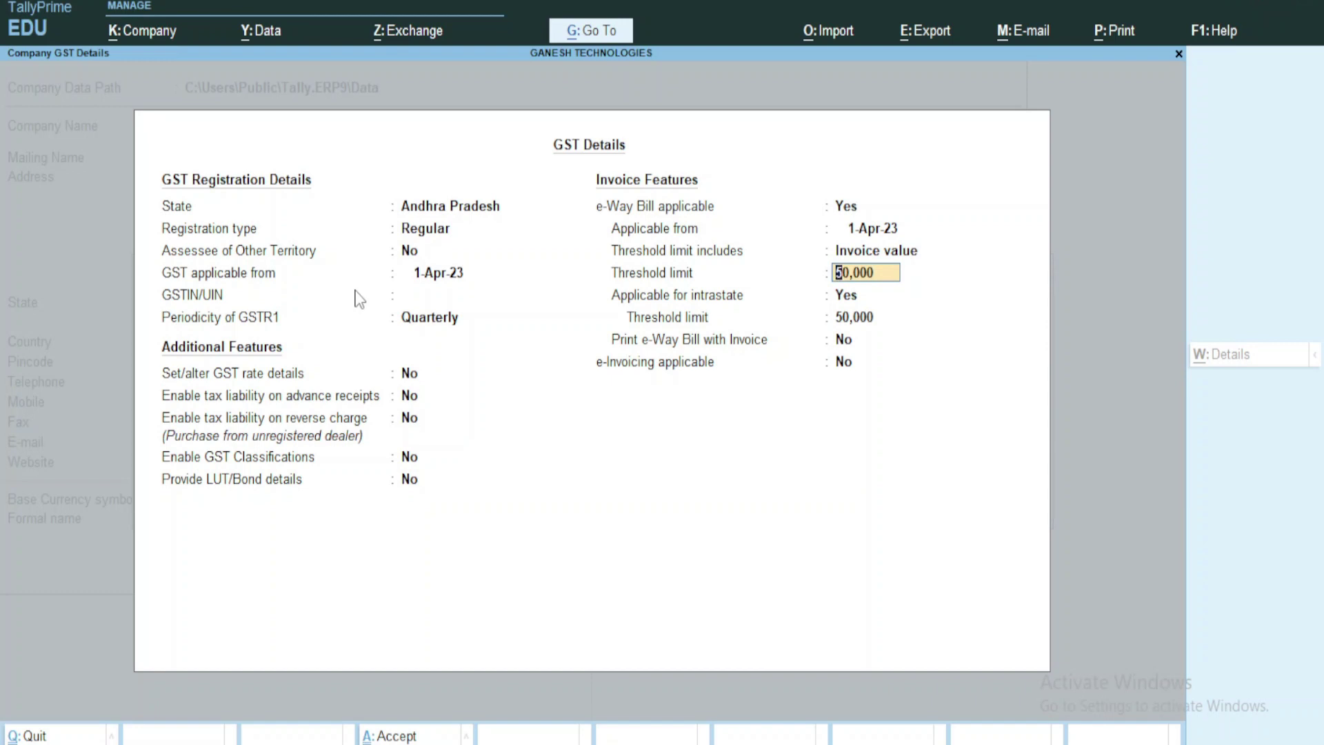
Step: Finish the GST details with 50,000 e-Way Bill thresholds and no e-invoicing, and save the company features with TDS set to No
{"action": "key", "text": "Return"}
{"action": "key", "text": "Return"}
{"action": "key", "text": "Return"}
{"action": "key", "text": "Return"}
{"action": "key", "text": "Return"}
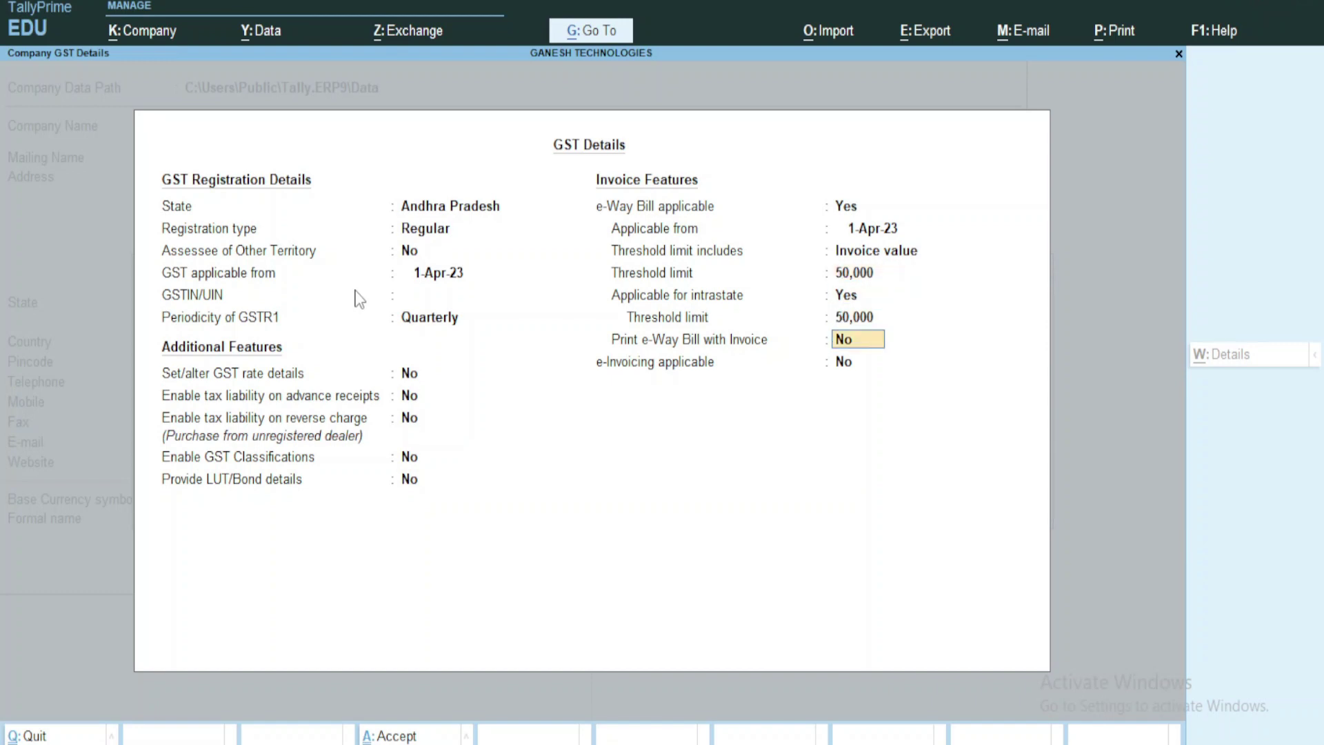
{"action": "key", "text": "Return"}
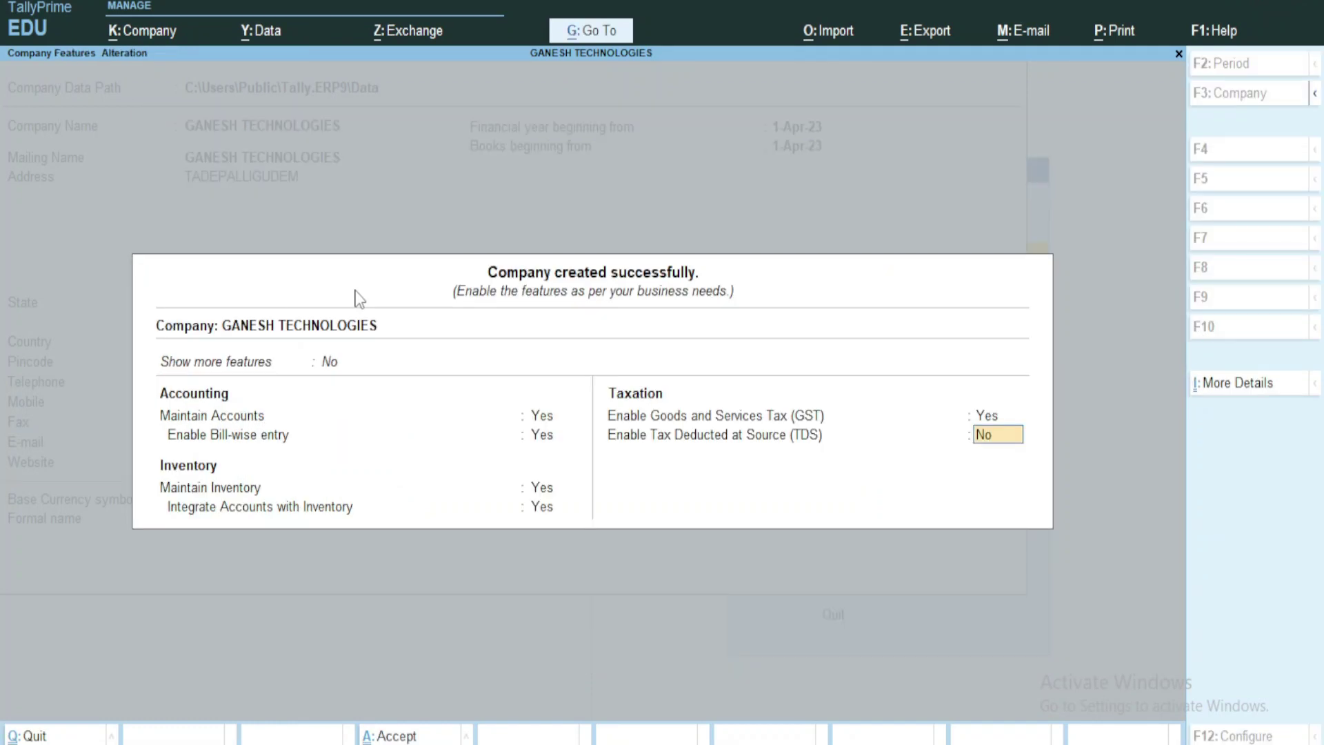
{"action": "key", "text": "Return"}
{"action": "key", "text": "Return"}
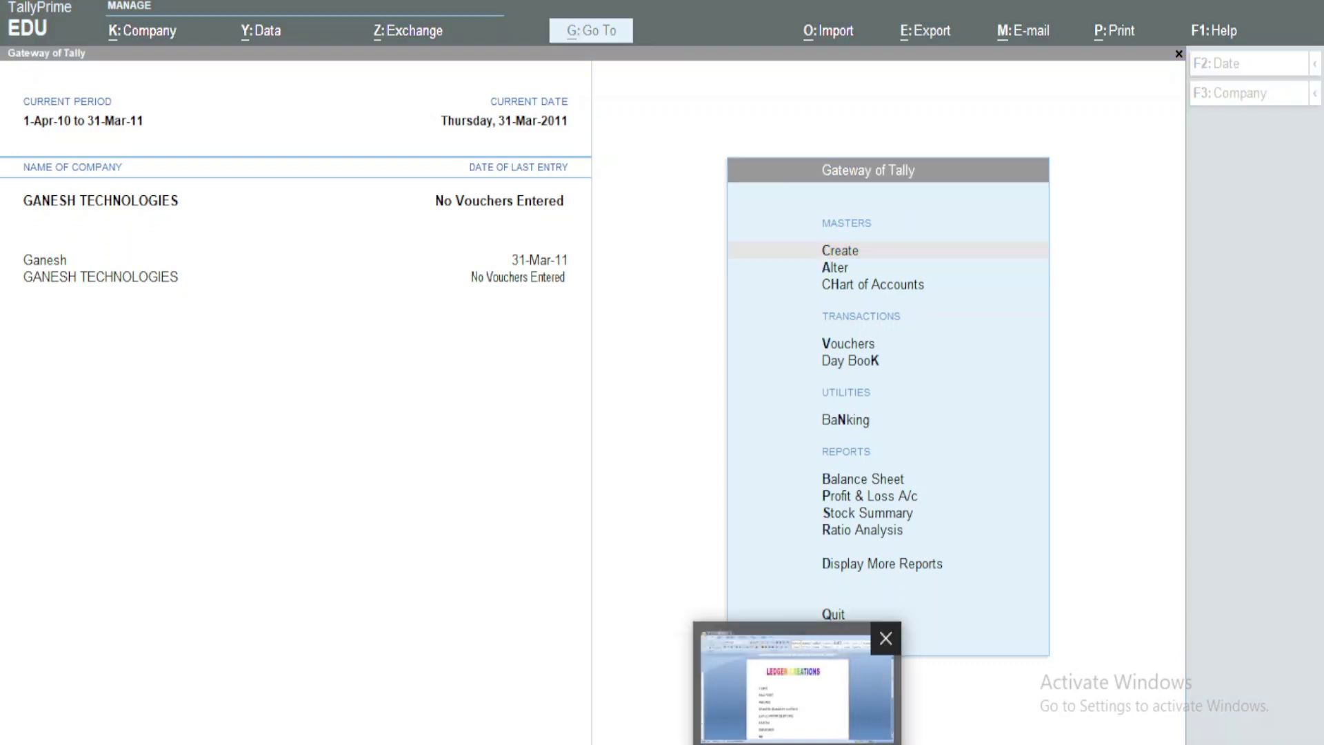
Step: Switch to the Word document and read through the LEDGER CREATIONS list, starting with the CASH entry
{"action": "left_click", "coordinate": [793, 682]}
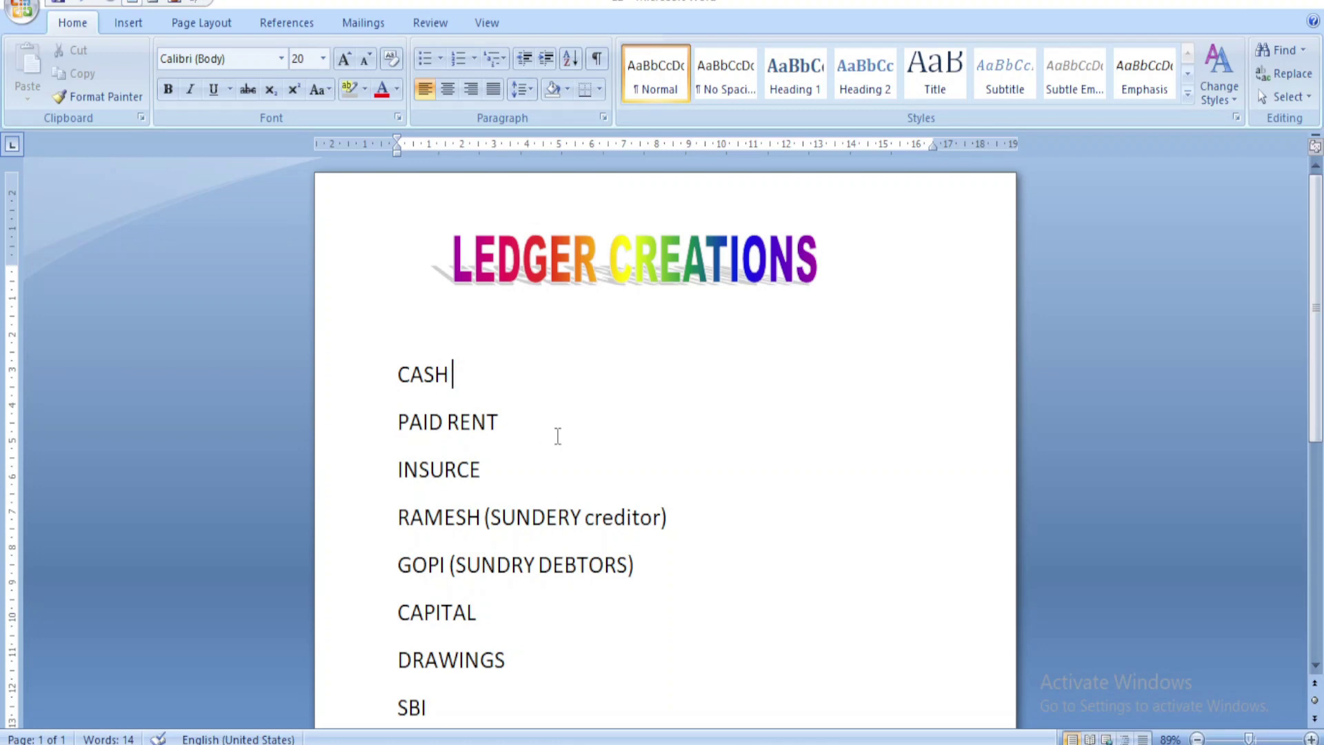
{"action": "scroll", "coordinate": [579, 472], "scroll_direction": "down", "scroll_amount": 1}
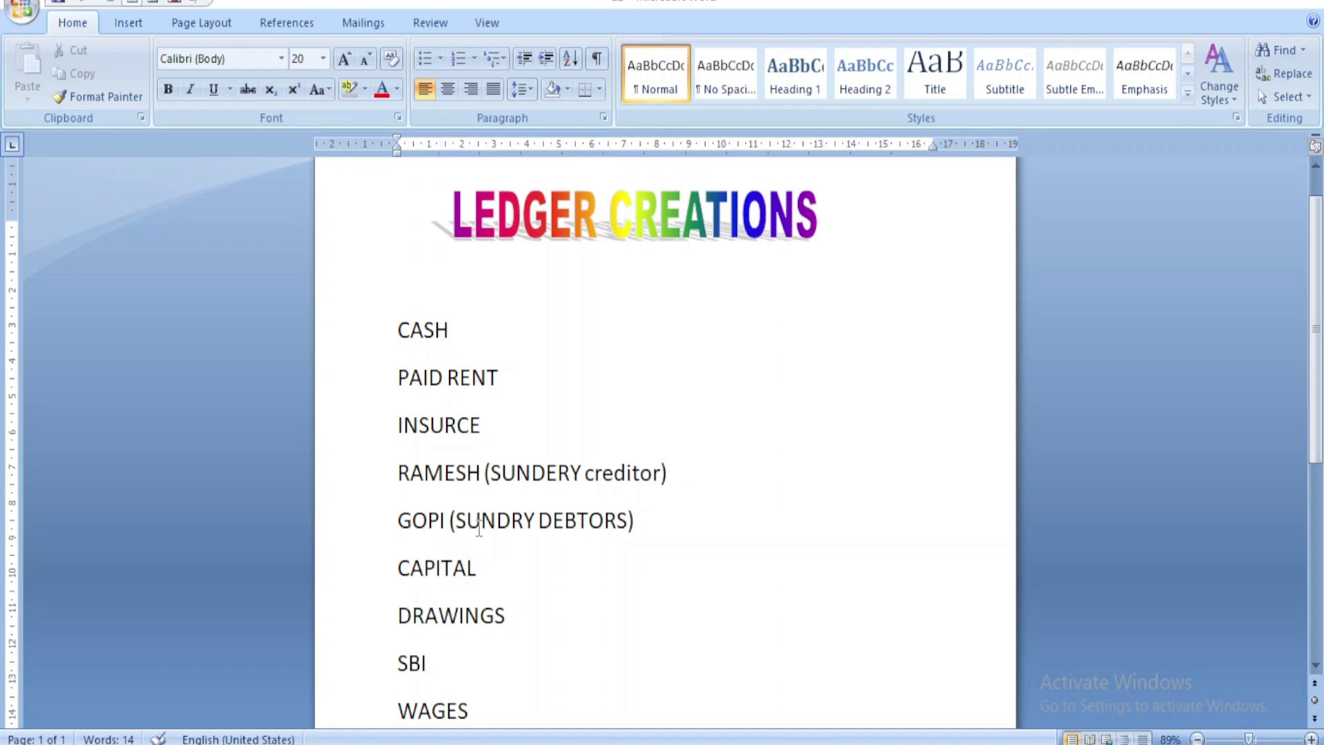
{"action": "scroll", "coordinate": [680, 529], "scroll_direction": "down", "scroll_amount": 1}
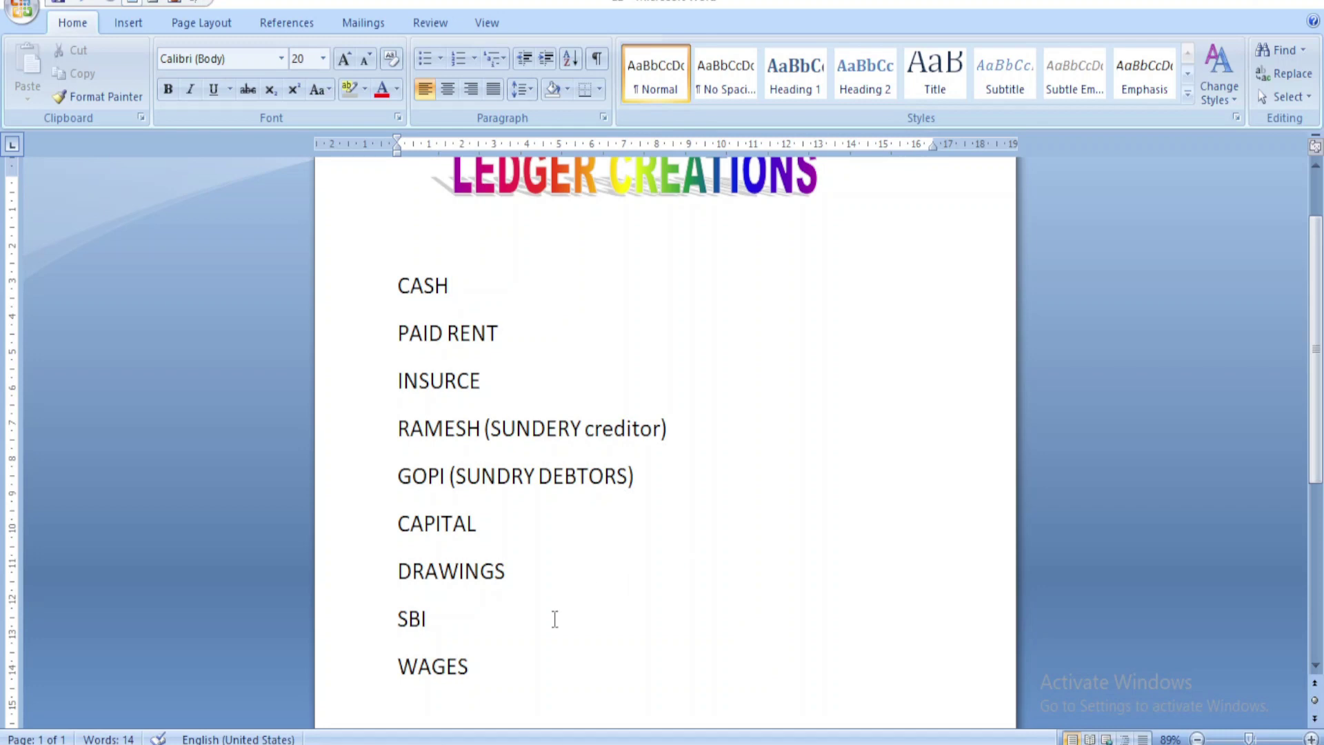
{"action": "scroll", "coordinate": [632, 617], "scroll_direction": "up", "scroll_amount": 2}
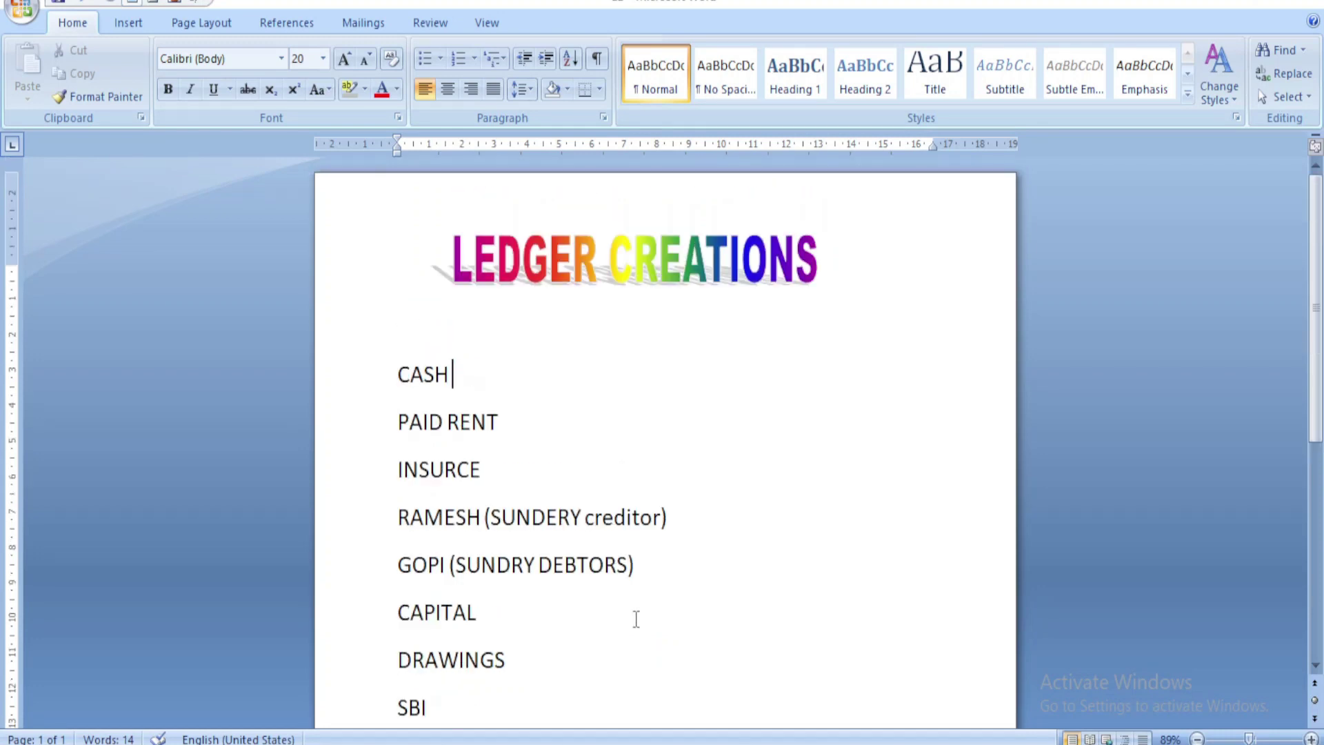
{"action": "scroll", "coordinate": [634, 618], "scroll_direction": "down", "scroll_amount": 1}
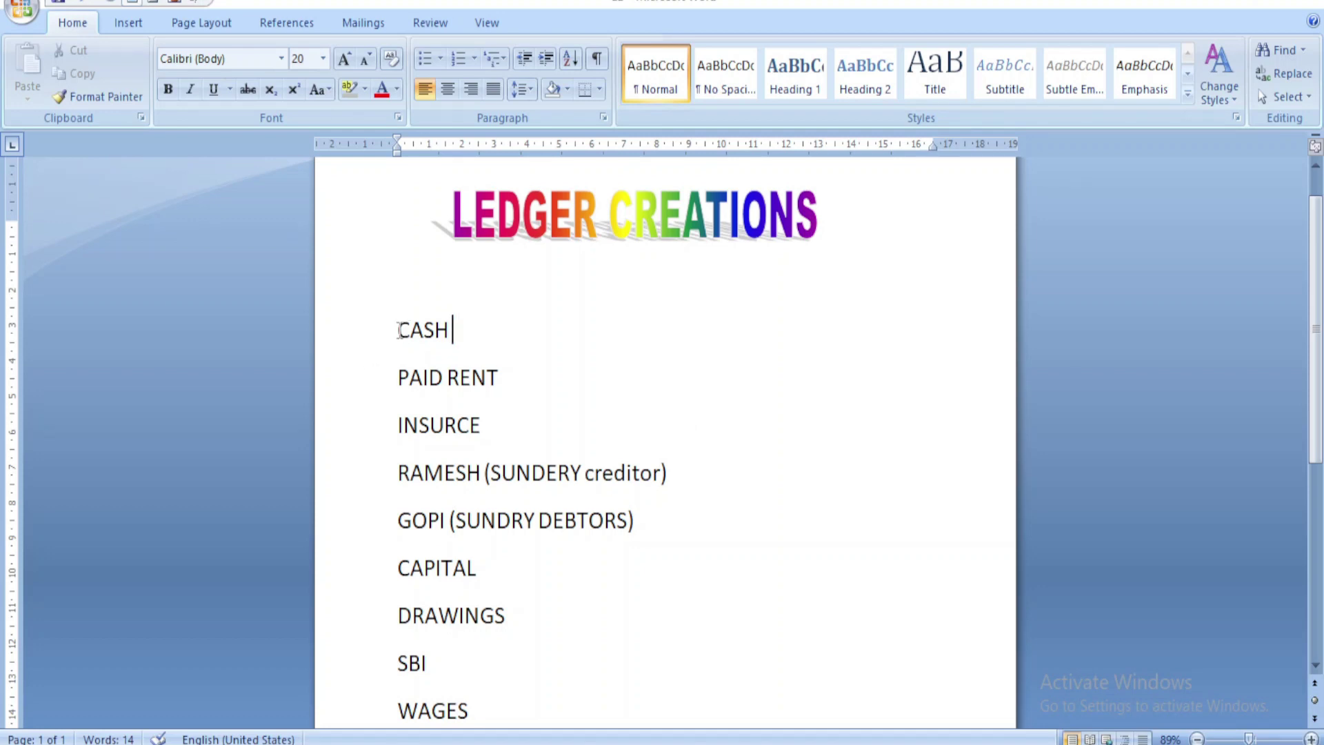
{"action": "left_click_drag", "start_coordinate": [399, 330], "coordinate": [465, 338]}
{"action": "left_click", "coordinate": [542, 331]}
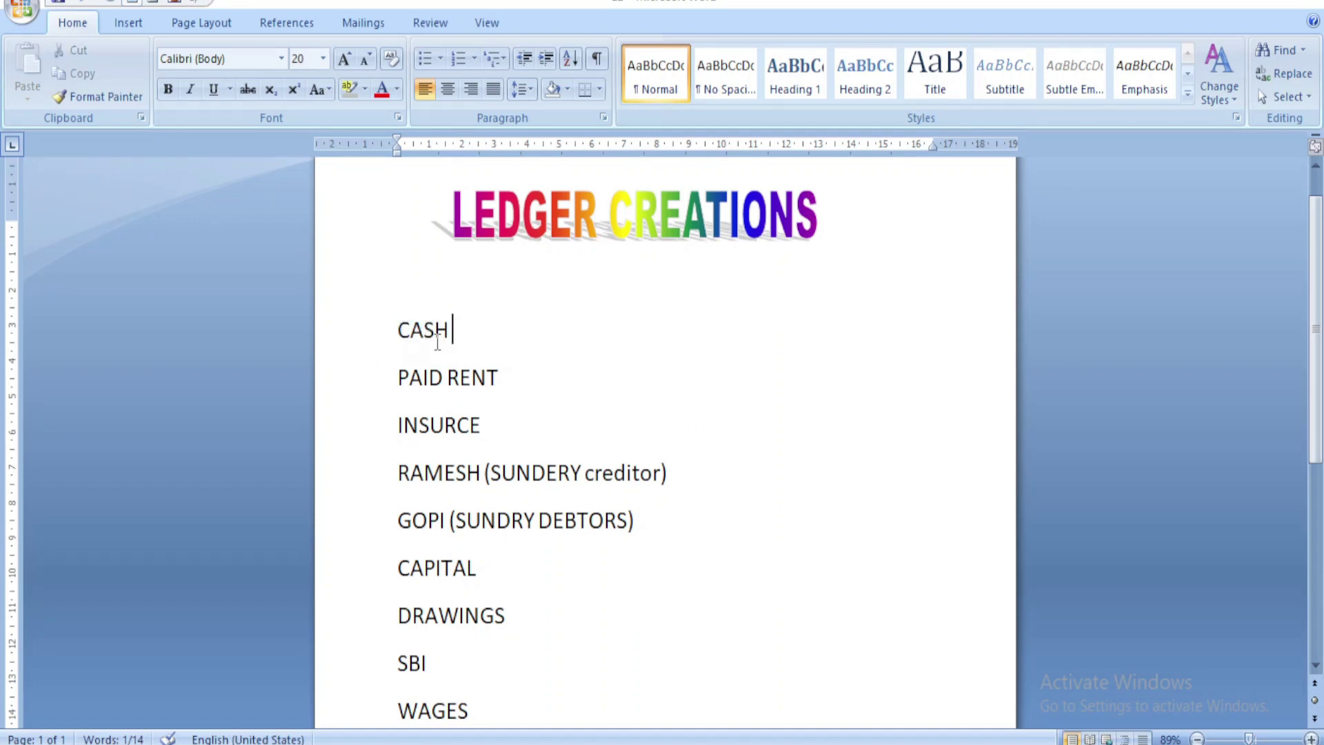
{"action": "left_click_drag", "start_coordinate": [407, 329], "coordinate": [464, 332]}
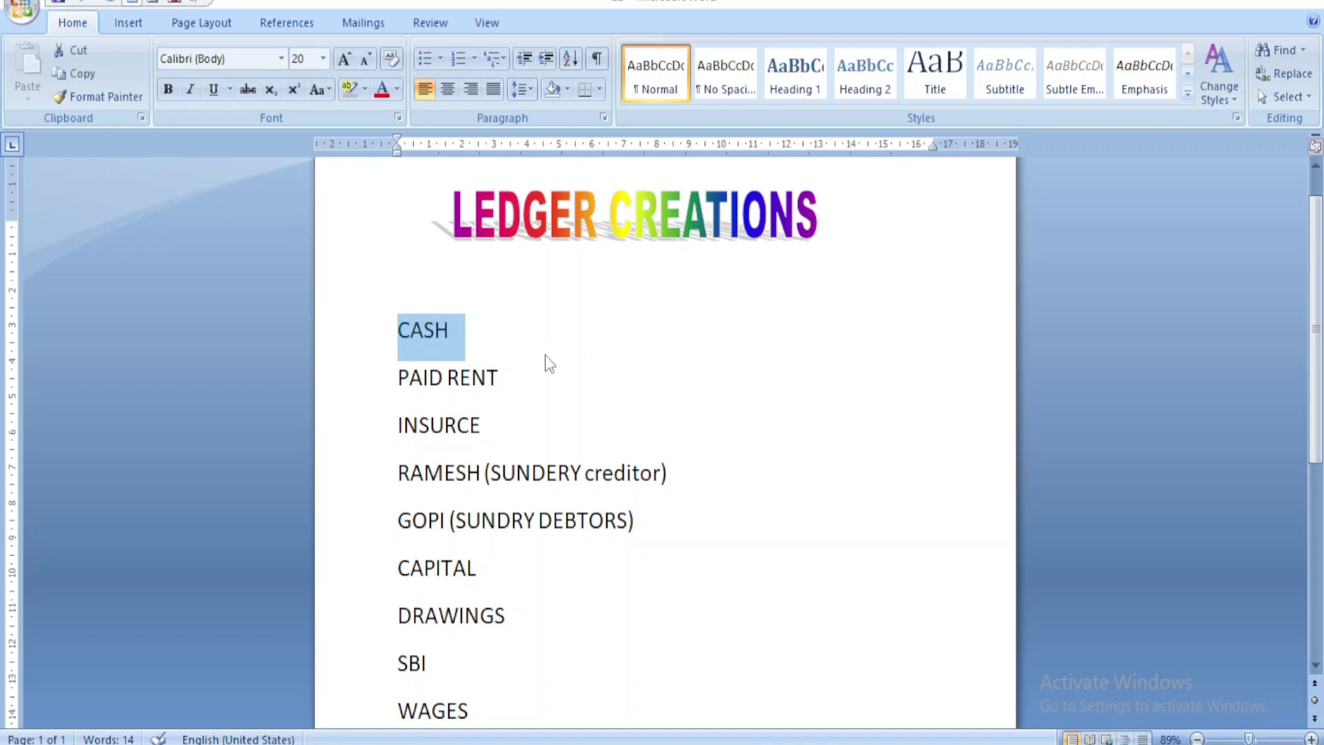
{"action": "double_click", "coordinate": [579, 377]}
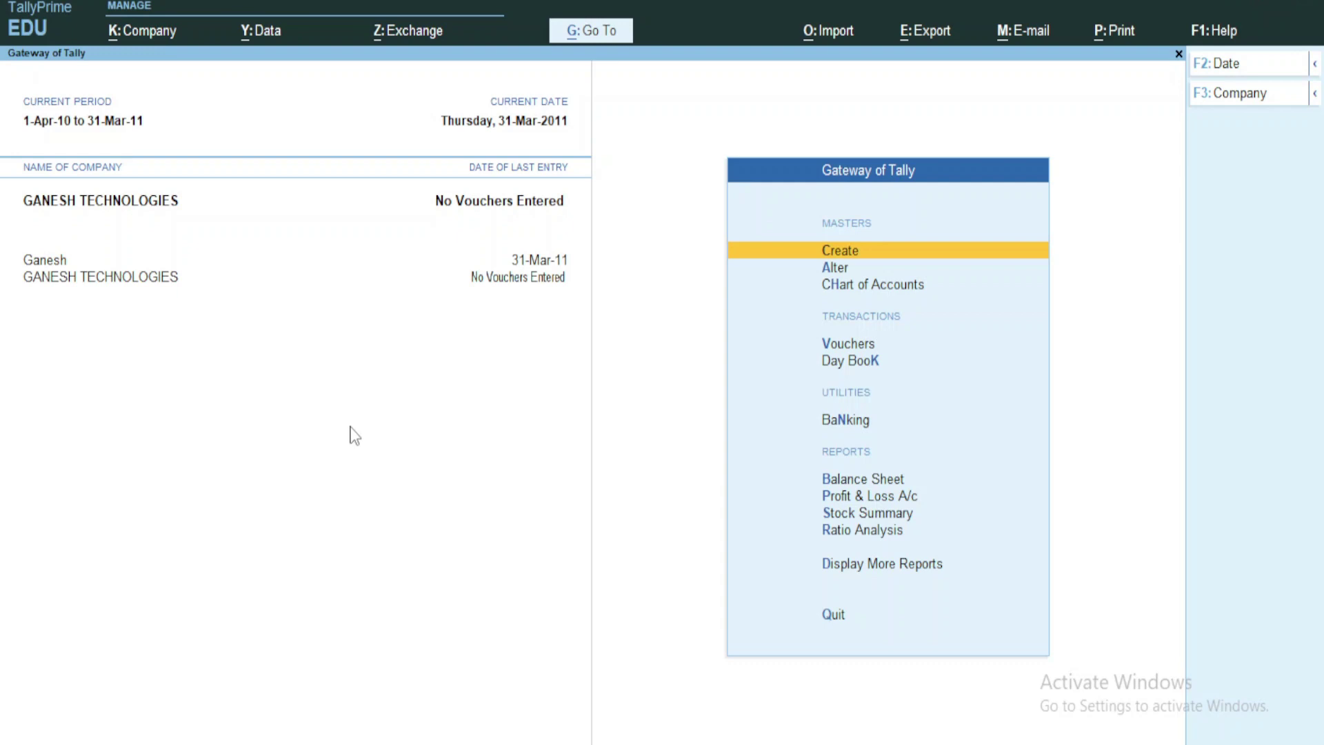
{"action": "key", "text": "Down"}
{"action": "key", "text": "Up"}
{"action": "key", "text": "Down"}
{"action": "key", "text": "Up"}
{"action": "key", "text": "Down"}
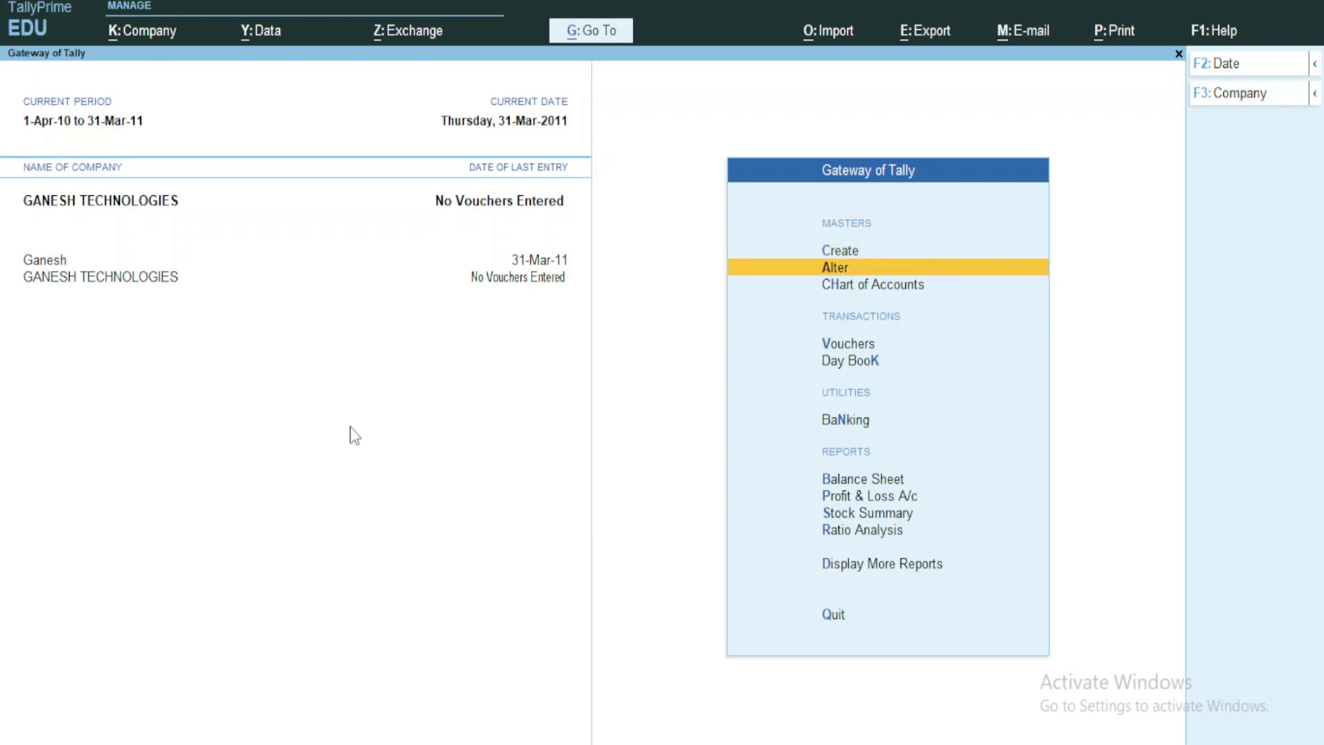
{"action": "key", "text": "Return"}
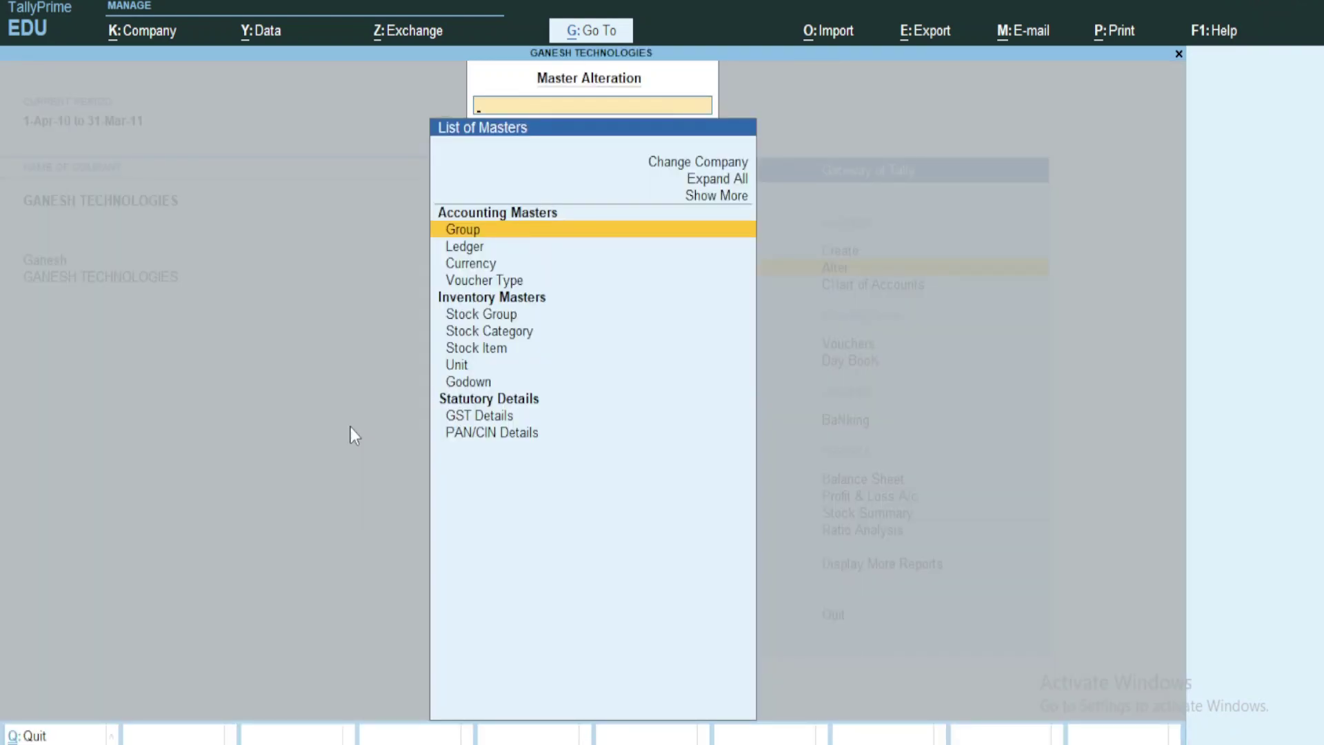
{"action": "key", "text": "Escape"}
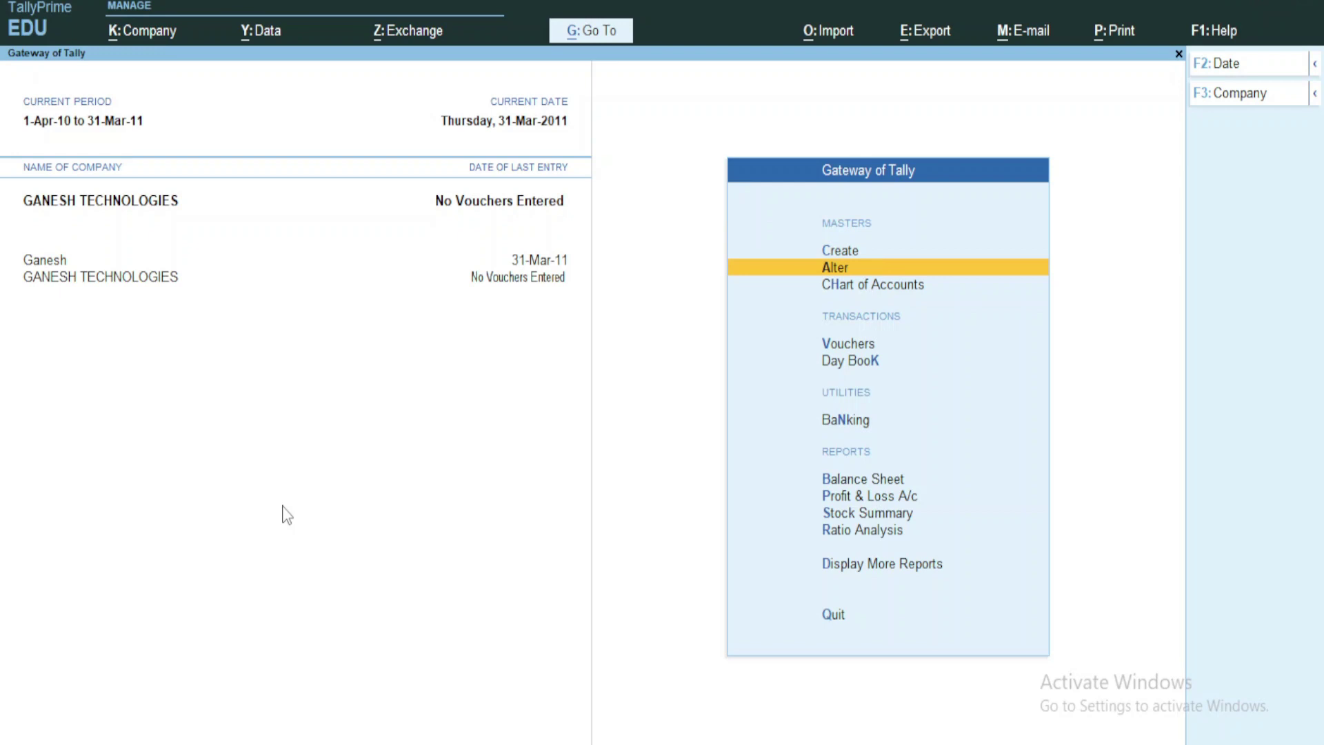
Step: View the company's existing ledgers through Master Alteration and return to the Gateway of Tally
{"action": "key", "text": "Down"}
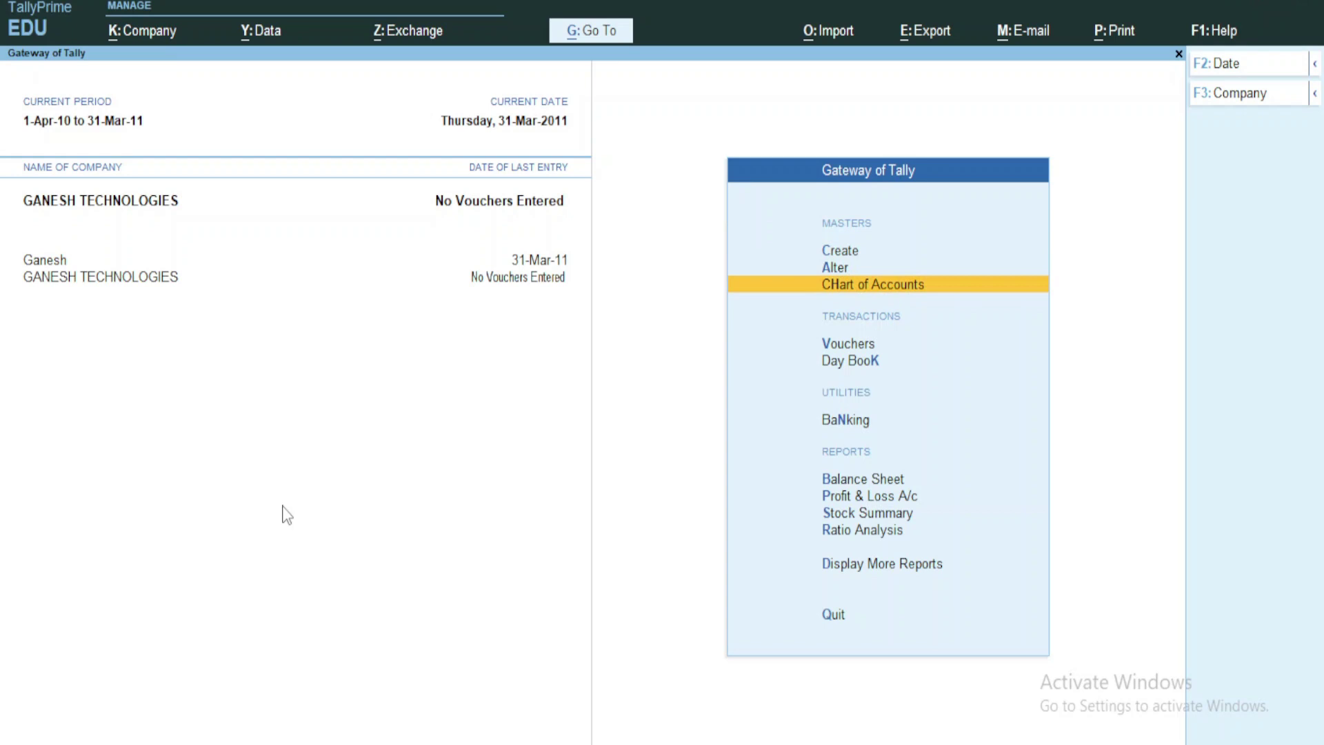
{"action": "key", "text": "Up"}
{"action": "key", "text": "Return"}
{"action": "key", "text": "Down"}
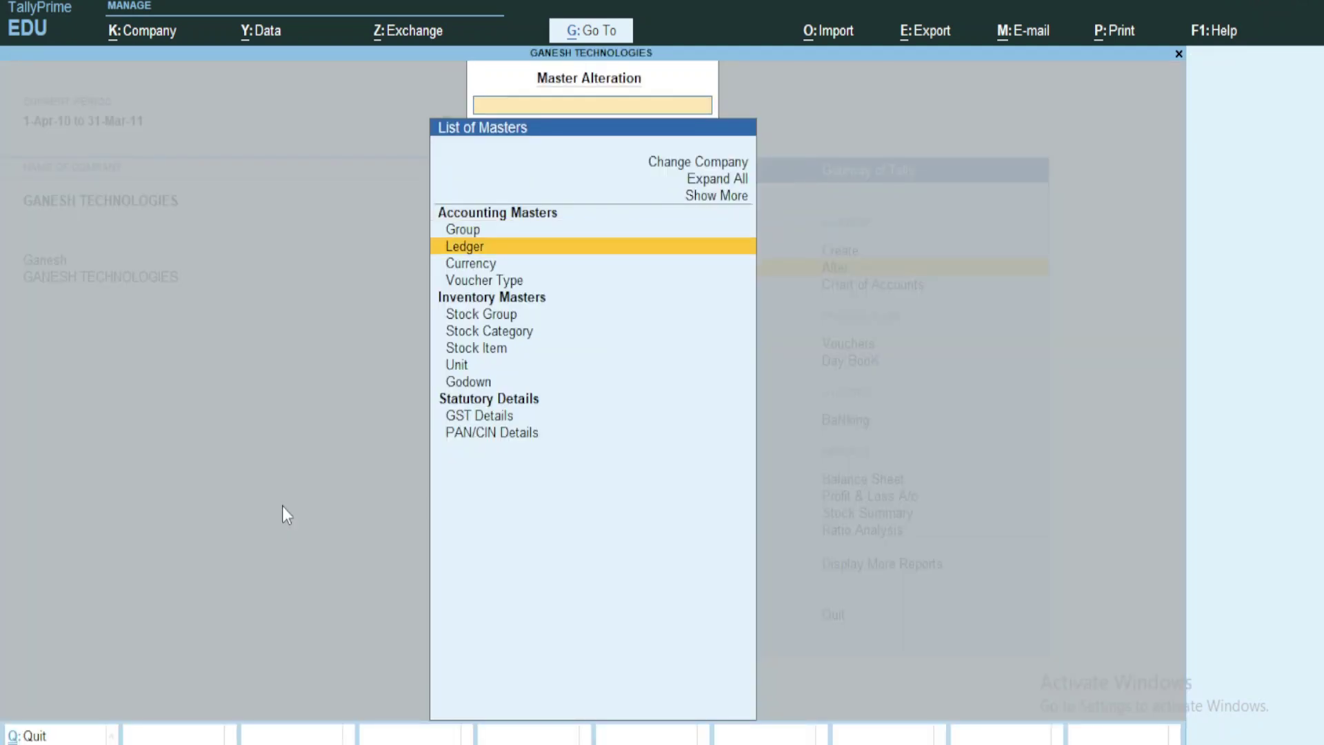
{"action": "key", "text": "Return"}
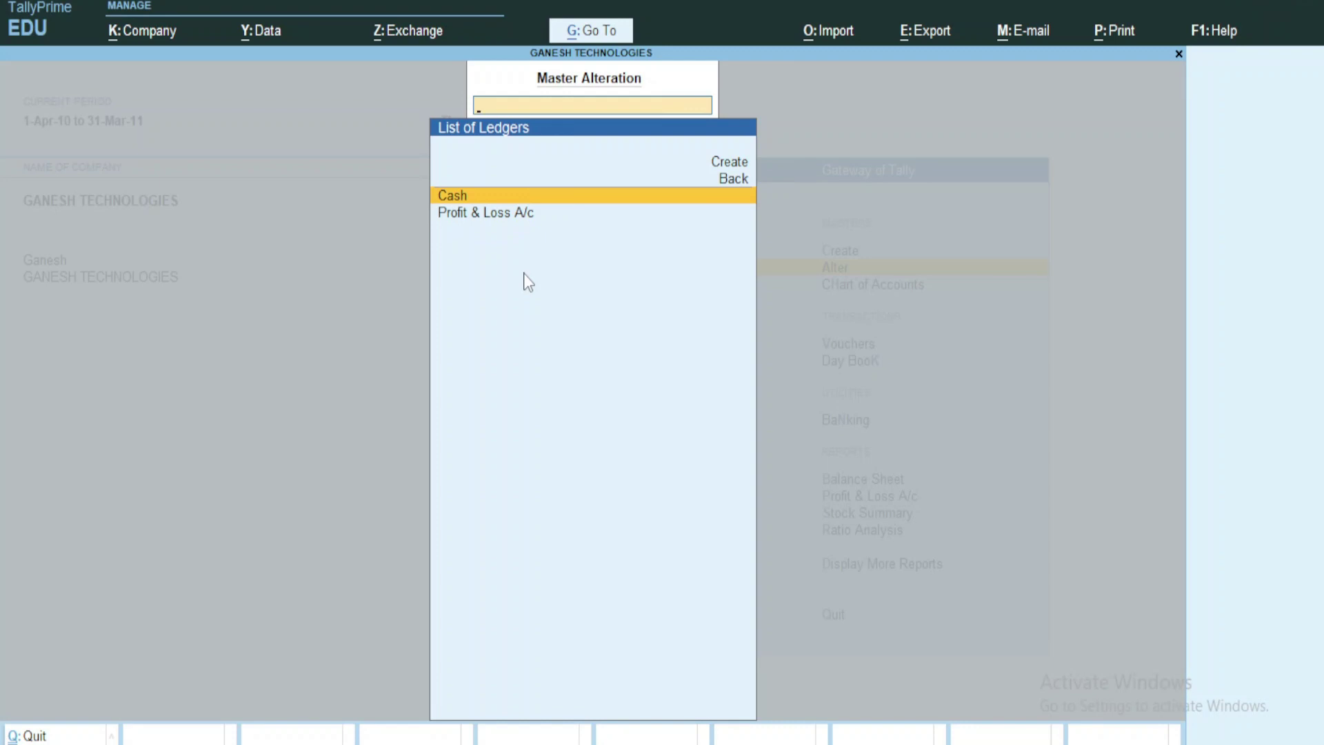
{"action": "key", "text": "Escape"}
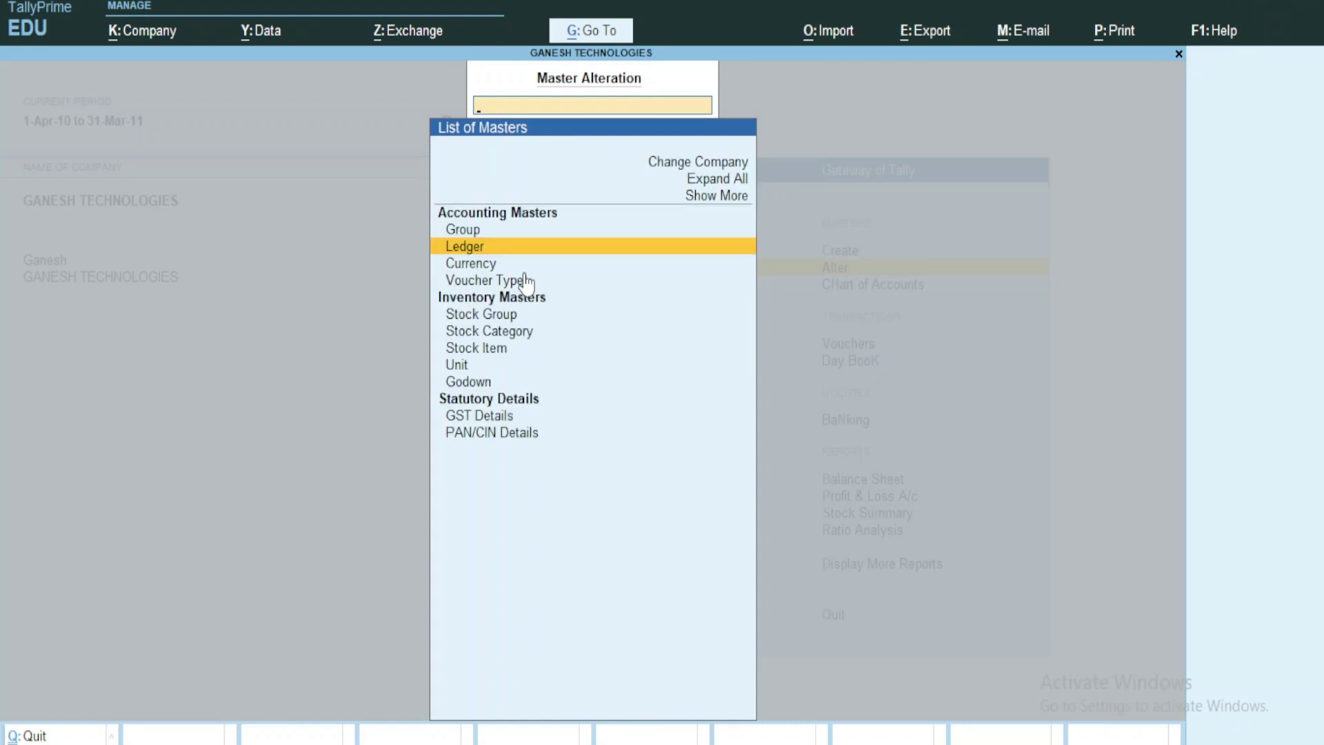
{"action": "key", "text": "Escape"}
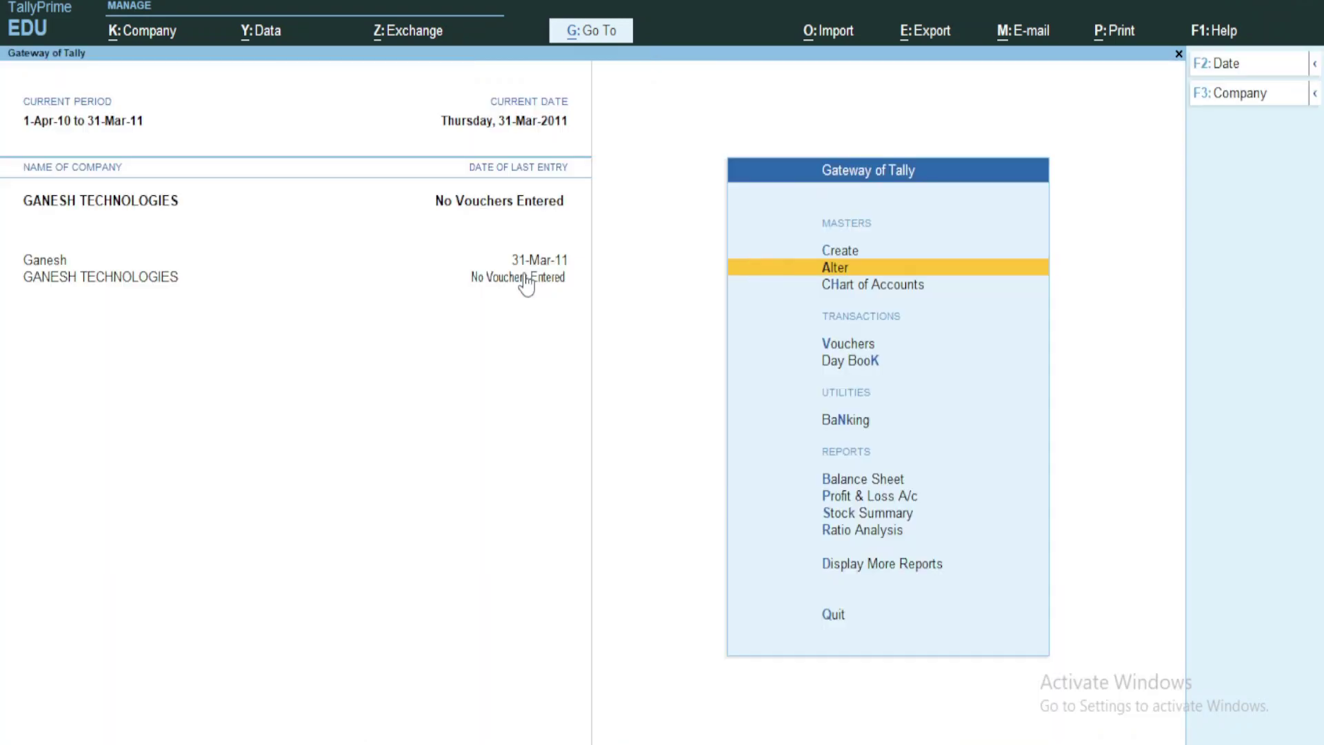
Step: Switch to the Word document and check the PAID RENT entry in the ledger list
{"action": "key", "text": "alt+Tab"}
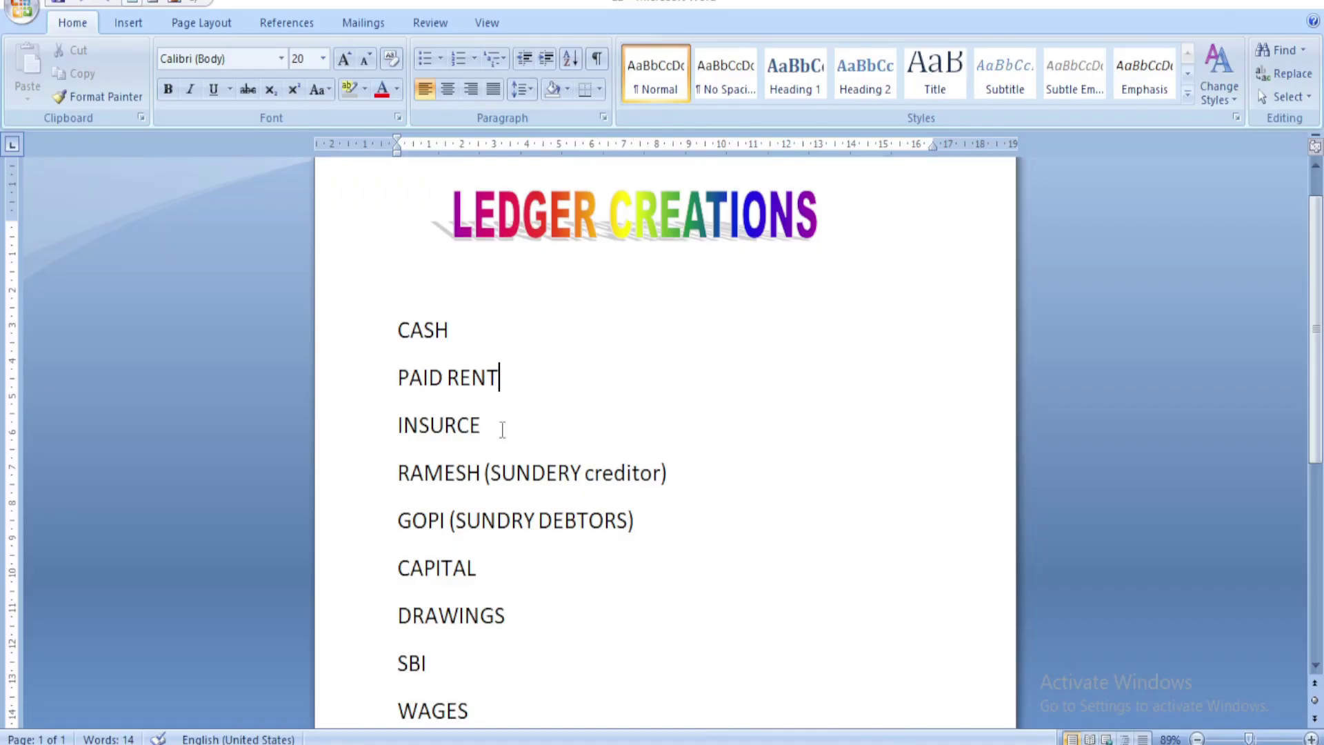
{"action": "left_click_drag", "start_coordinate": [398, 377], "coordinate": [510, 376]}
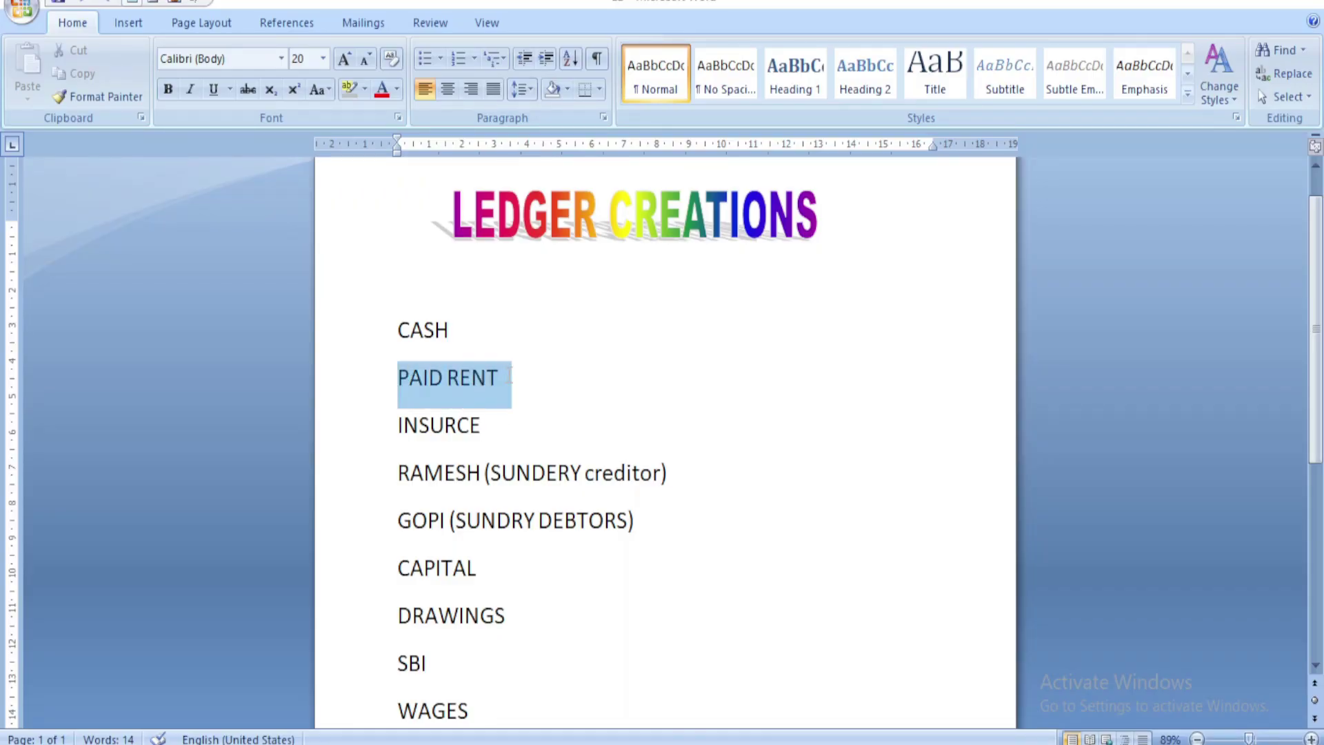
{"action": "left_click", "coordinate": [547, 422]}
{"action": "left_click_drag", "start_coordinate": [398, 377], "coordinate": [520, 384]}
{"action": "left_click", "coordinate": [520, 385]}
Step: Switch to TallyPrime and start creating a new ledger named PAID RENT
{"action": "key", "text": "alt+Tab"}
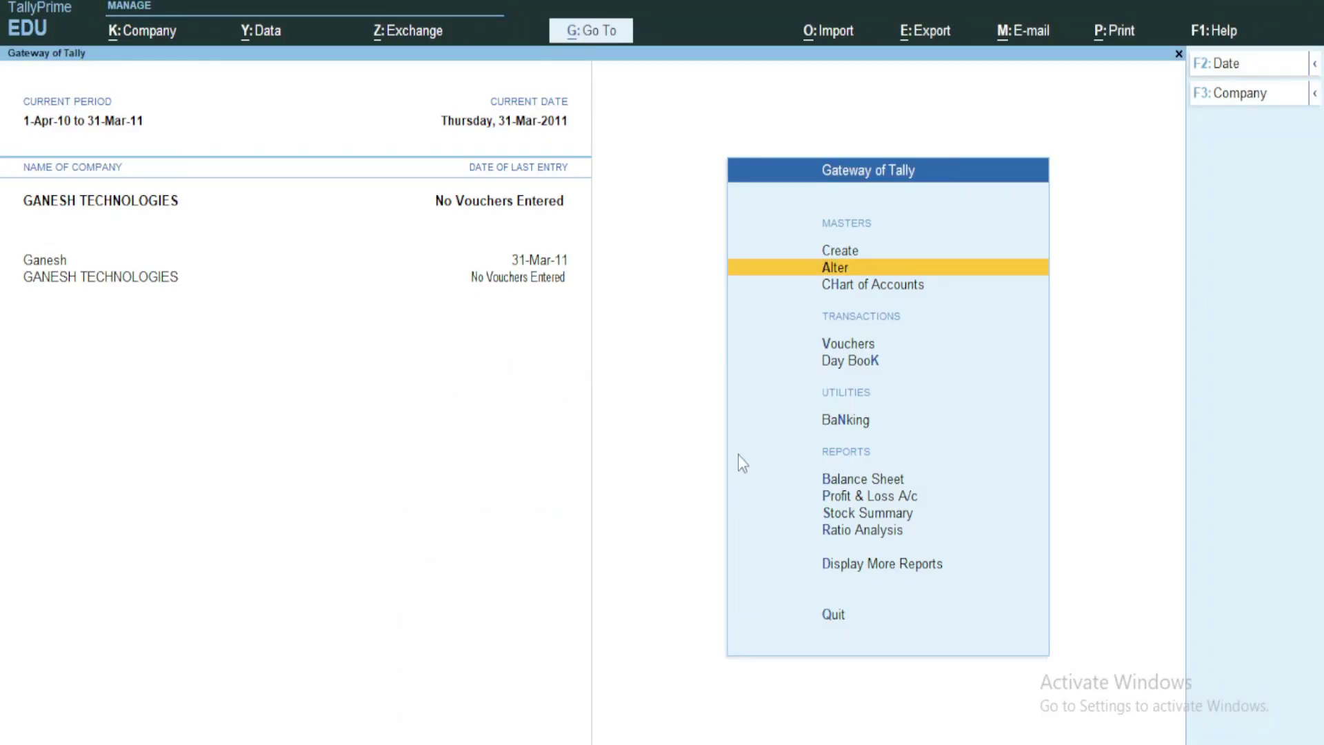
{"action": "key", "text": "Up"}
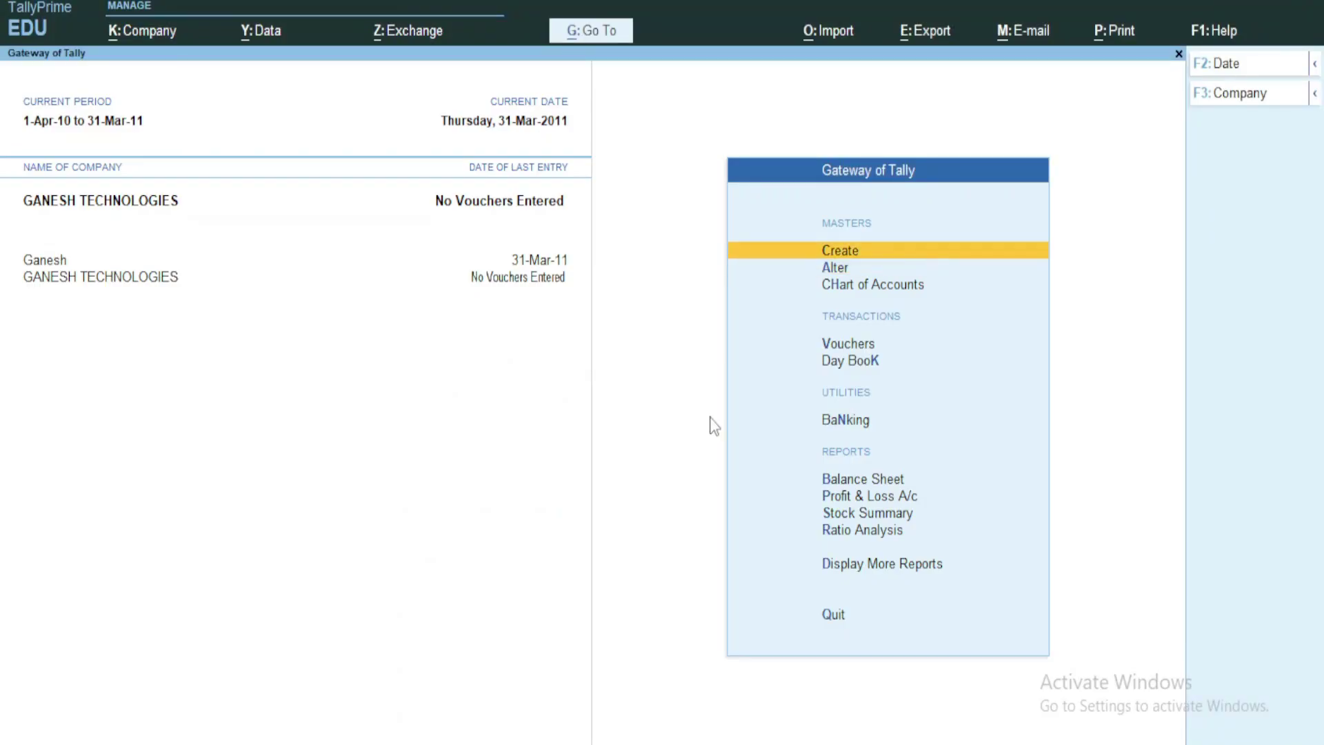
{"action": "key", "text": "Return"}
{"action": "key", "text": "Down"}
{"action": "key", "text": "Return"}
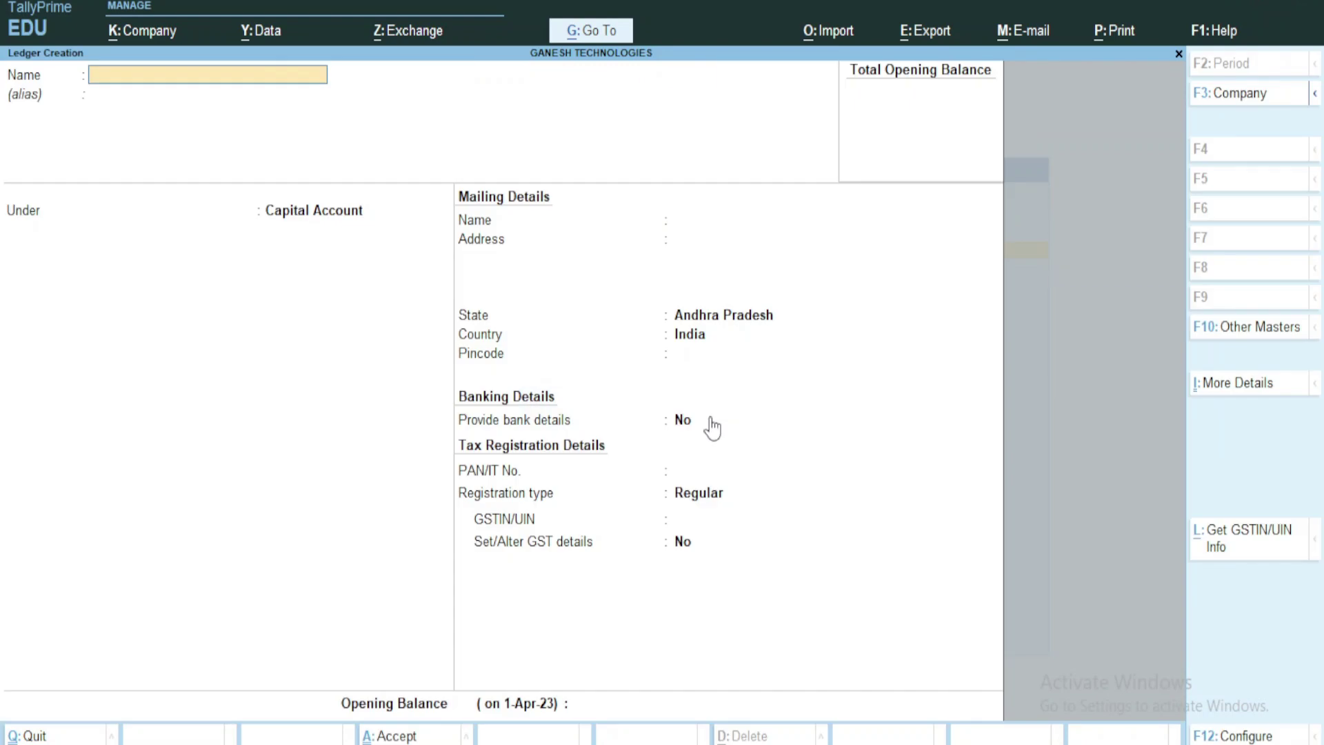
{"action": "type", "text": "PAID RENT"}
{"action": "key", "text": "Return"}
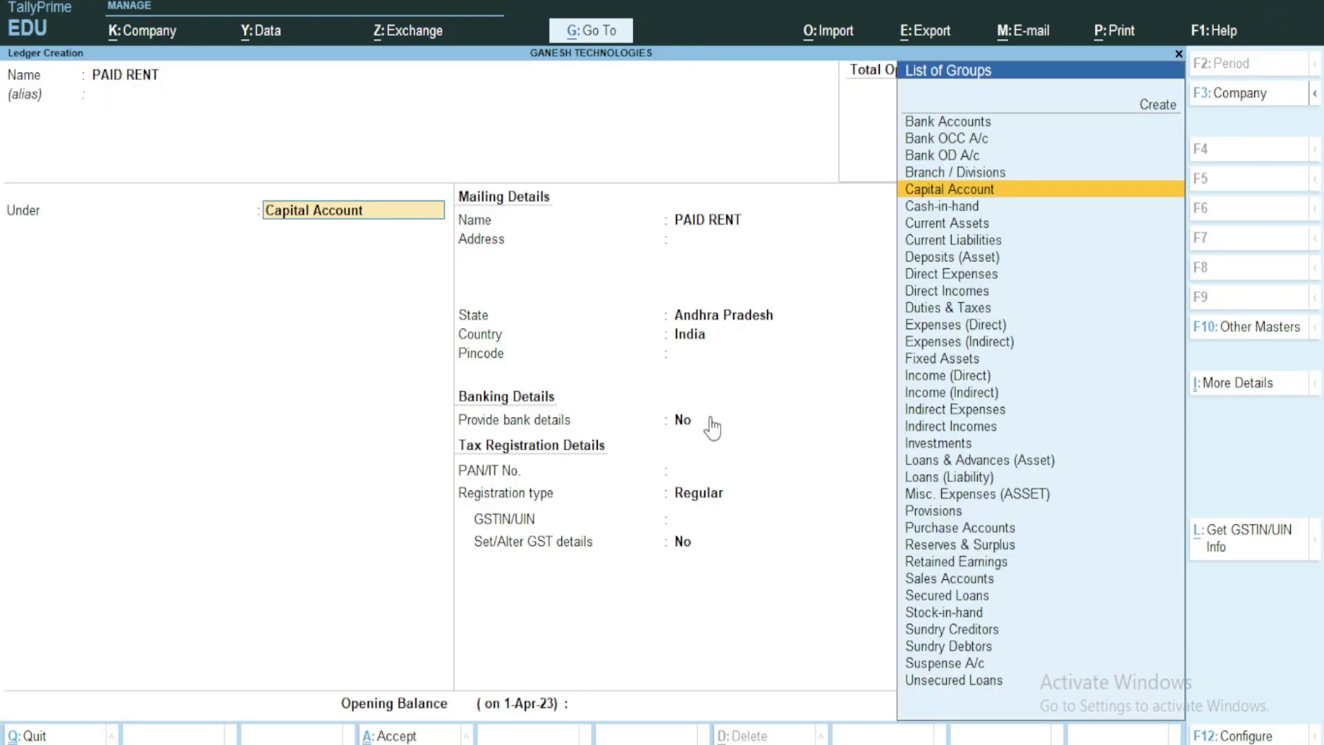
Step: Place the PAID RENT ledger under the Indirect Expenses group
{"action": "key", "text": "Down"}
{"action": "key", "text": "Down"}
{"action": "key", "text": "Down"}
{"action": "key", "text": "Down"}
{"action": "key", "text": "Down"}
{"action": "key", "text": "Down"}
{"action": "key", "text": "Down"}
{"action": "key", "text": "Down"}
{"action": "key", "text": "Down"}
{"action": "key", "text": "Down"}
{"action": "key", "text": "Down"}
{"action": "key", "text": "Down"}
{"action": "key", "text": "Down"}
{"action": "key", "text": "Down"}
{"action": "key", "text": "Down"}
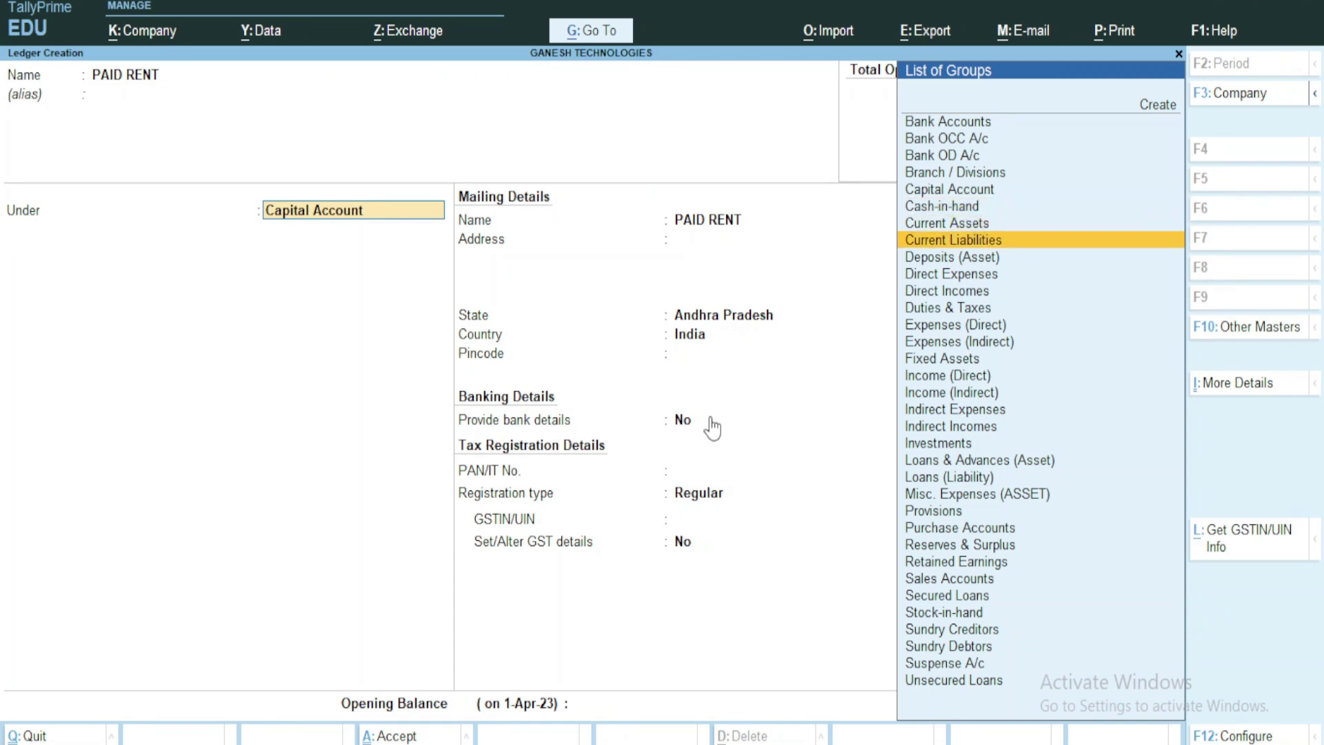
{"action": "key", "text": "Up"}
{"action": "key", "text": "Up"}
{"action": "key", "text": "Down"}
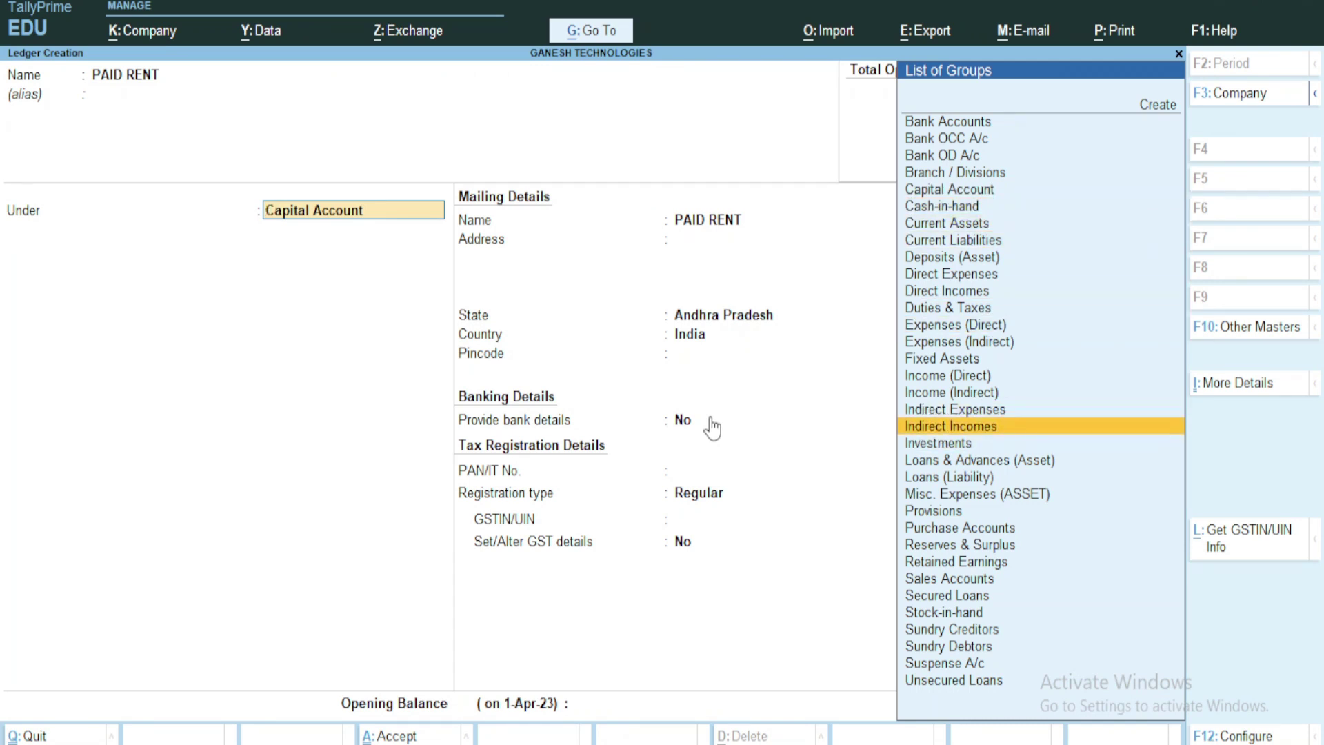
{"action": "key", "text": "Up"}
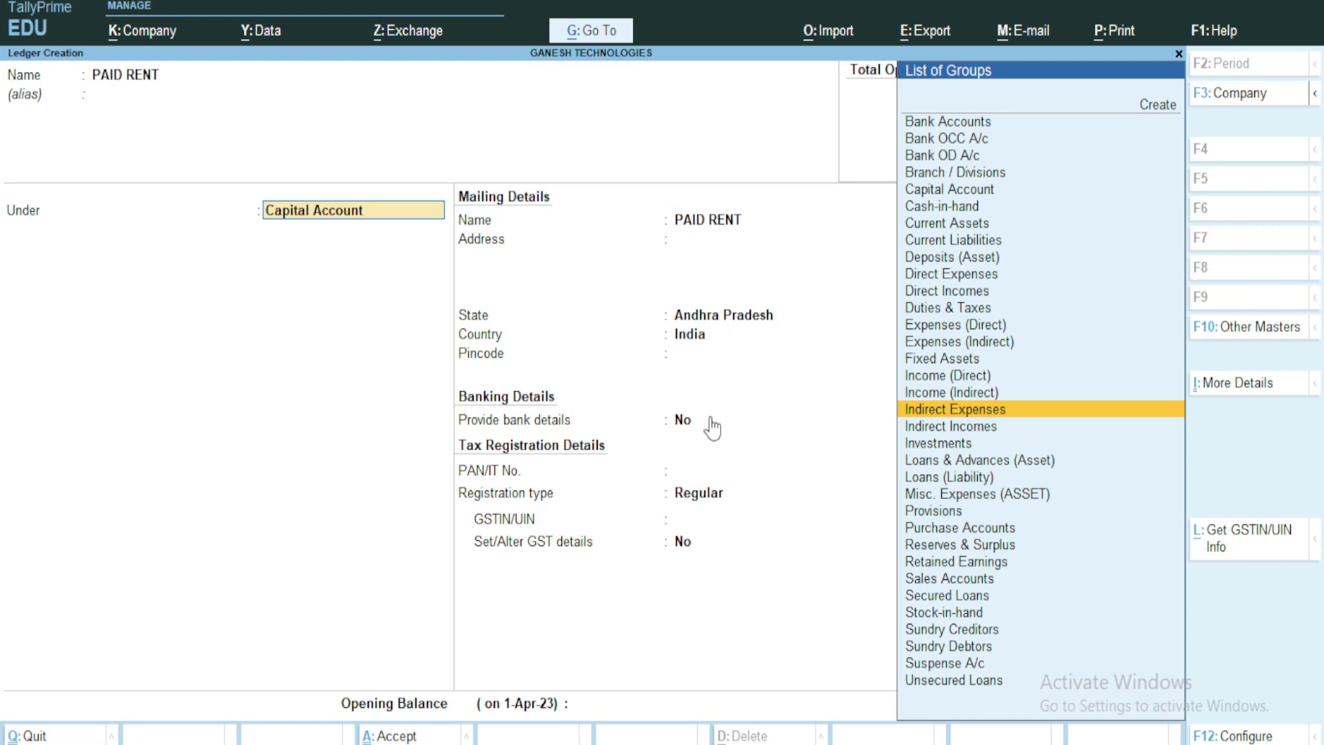
{"action": "key", "text": "Return"}
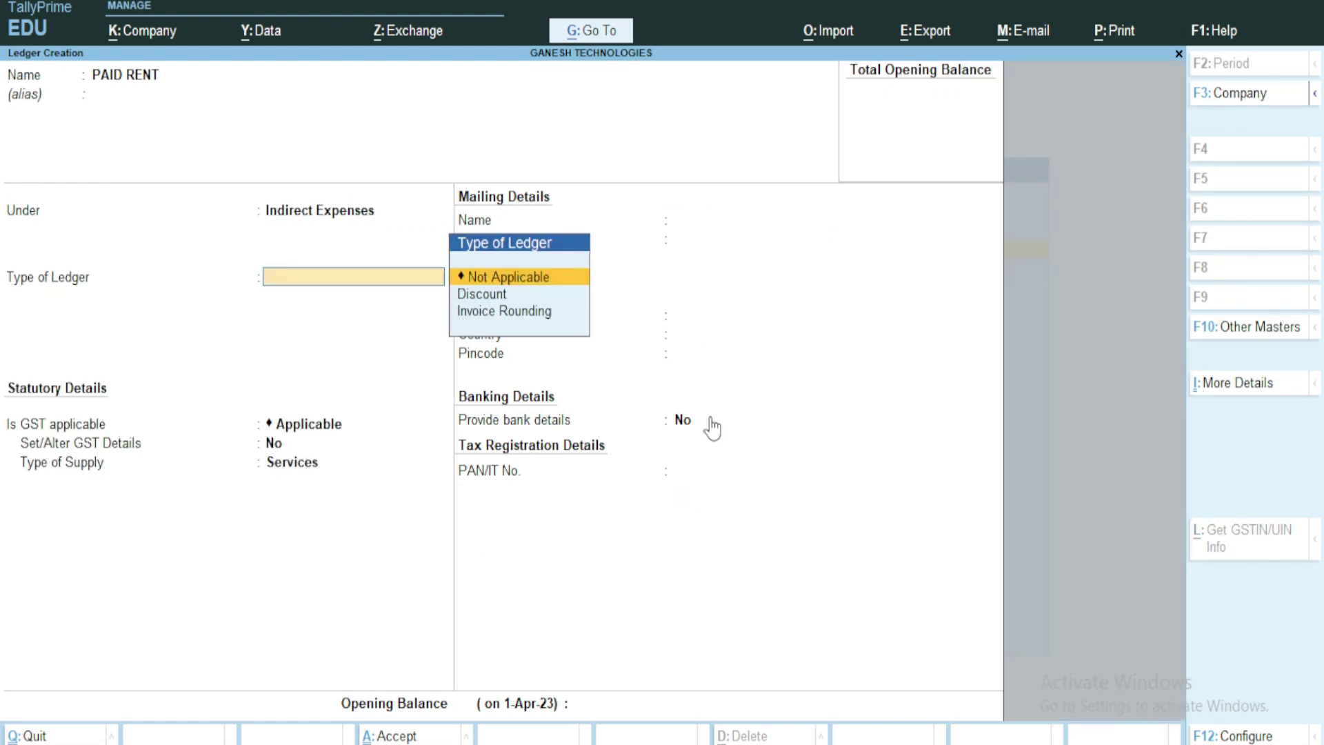
Step: Set the ledger type to Not Applicable, keep the remaining defaults and save the PAID RENT ledger
{"action": "key", "text": "Return"}
{"action": "key", "text": "Return"}
{"action": "key", "text": "Return"}
{"action": "key", "text": "Return"}
{"action": "key", "text": "Return"}
{"action": "key", "text": "y"}
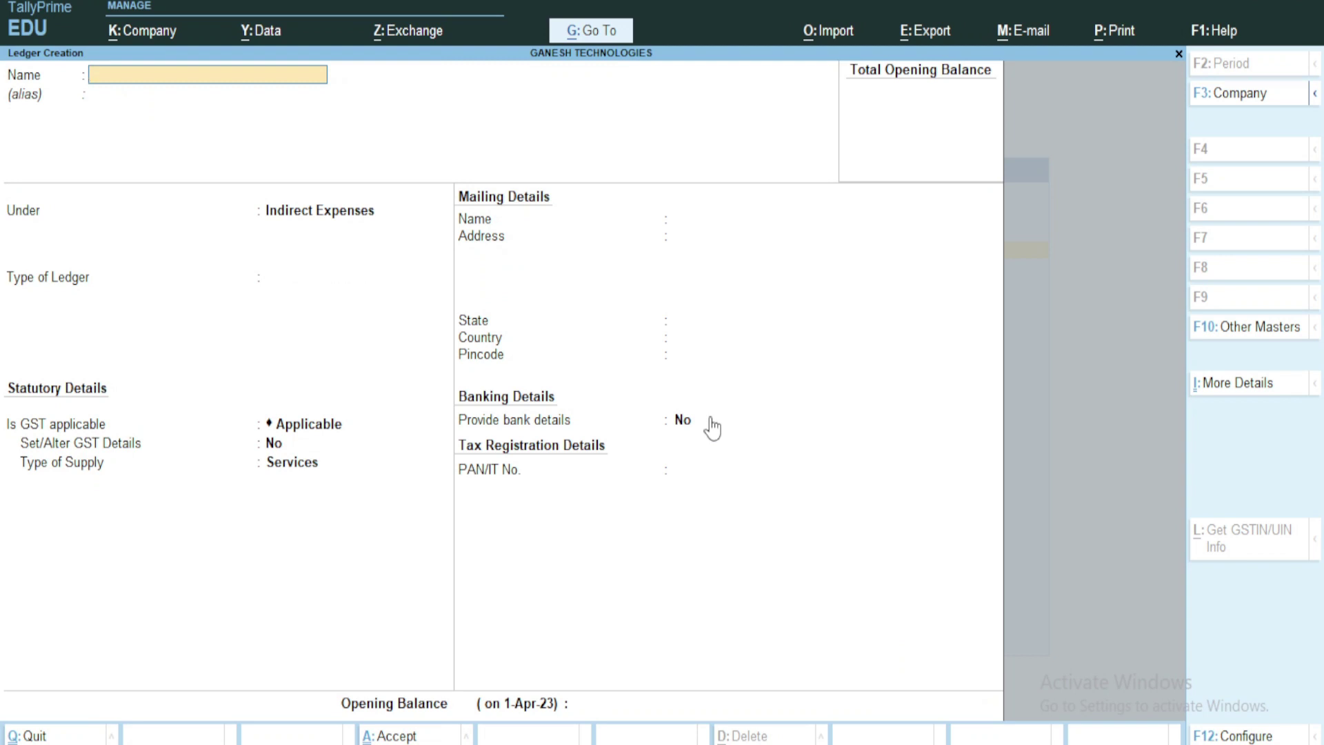
Step: Switch to the Word document and check the INSURCE entry in the ledger list
{"action": "key", "text": "alt+Tab"}
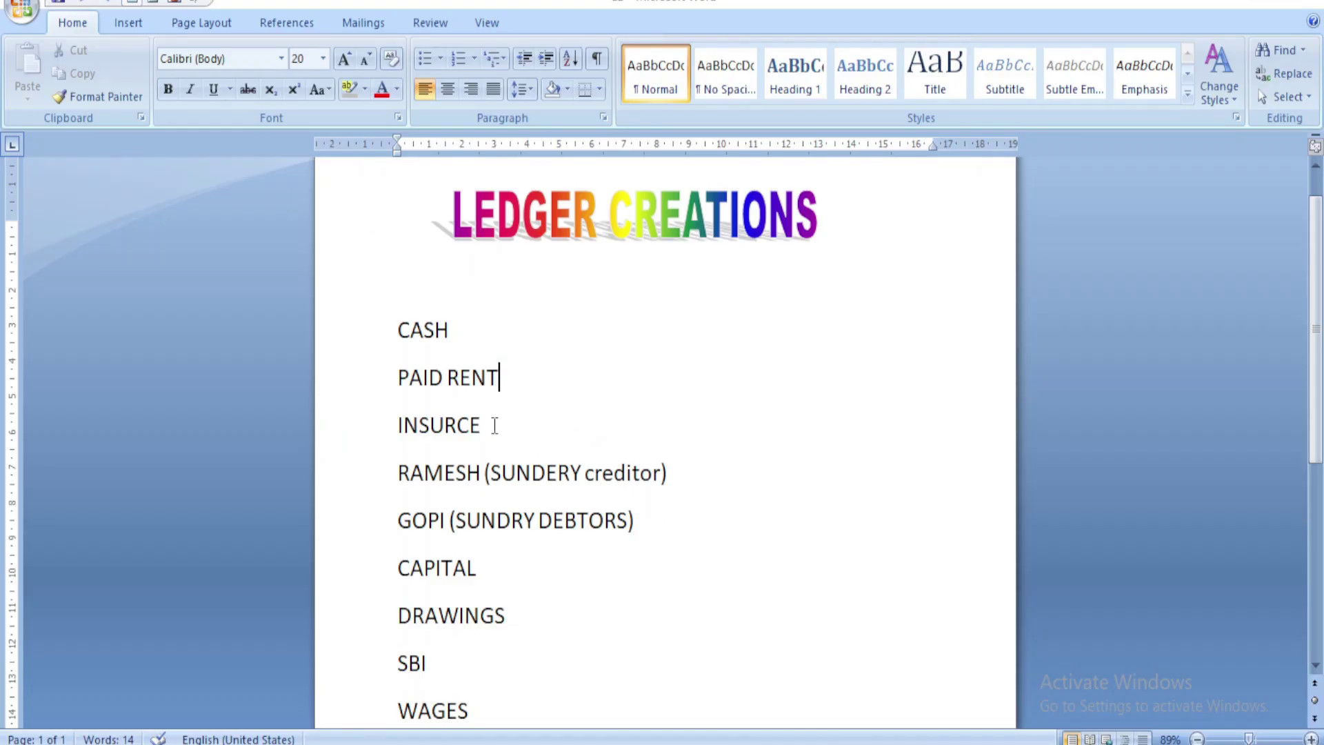
{"action": "left_click_drag", "start_coordinate": [392, 428], "coordinate": [498, 422]}
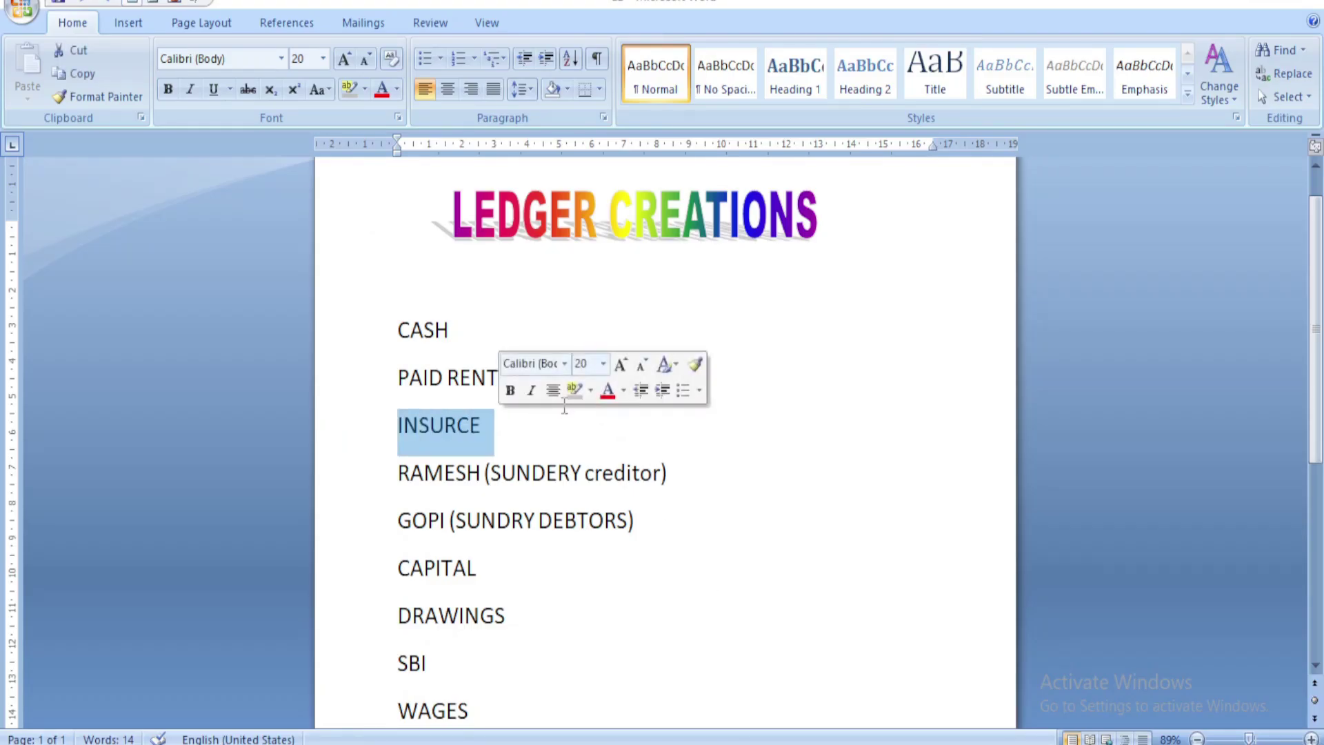
{"action": "left_click", "coordinate": [564, 434]}
{"action": "left_click", "coordinate": [400, 425]}
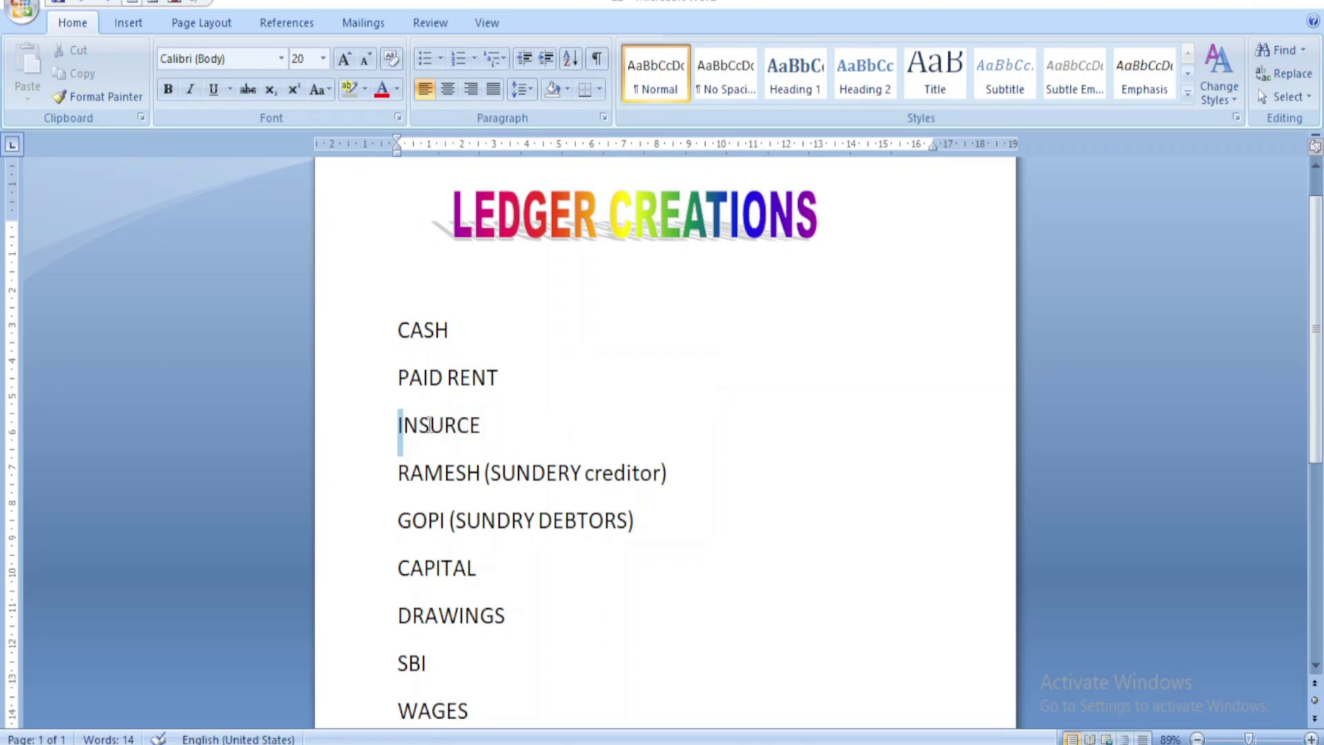
{"action": "double_click", "coordinate": [429, 424]}
{"action": "left_click", "coordinate": [552, 435]}
Step: Switch to TallyPrime, name the new ledger INSURANCE and place it under the Indirect Expenses group
{"action": "key", "text": "alt+Tab"}
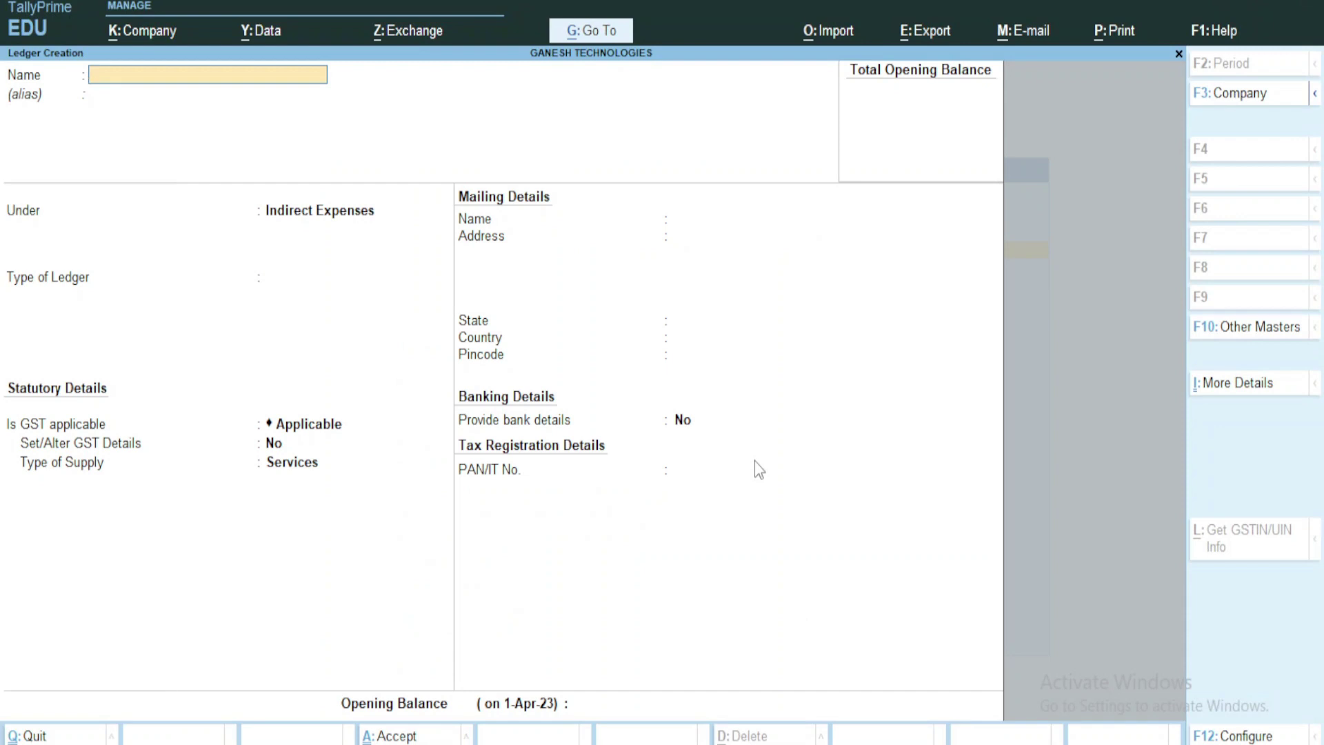
{"action": "type", "text": "INSURANCE"}
{"action": "key", "text": "Return"}
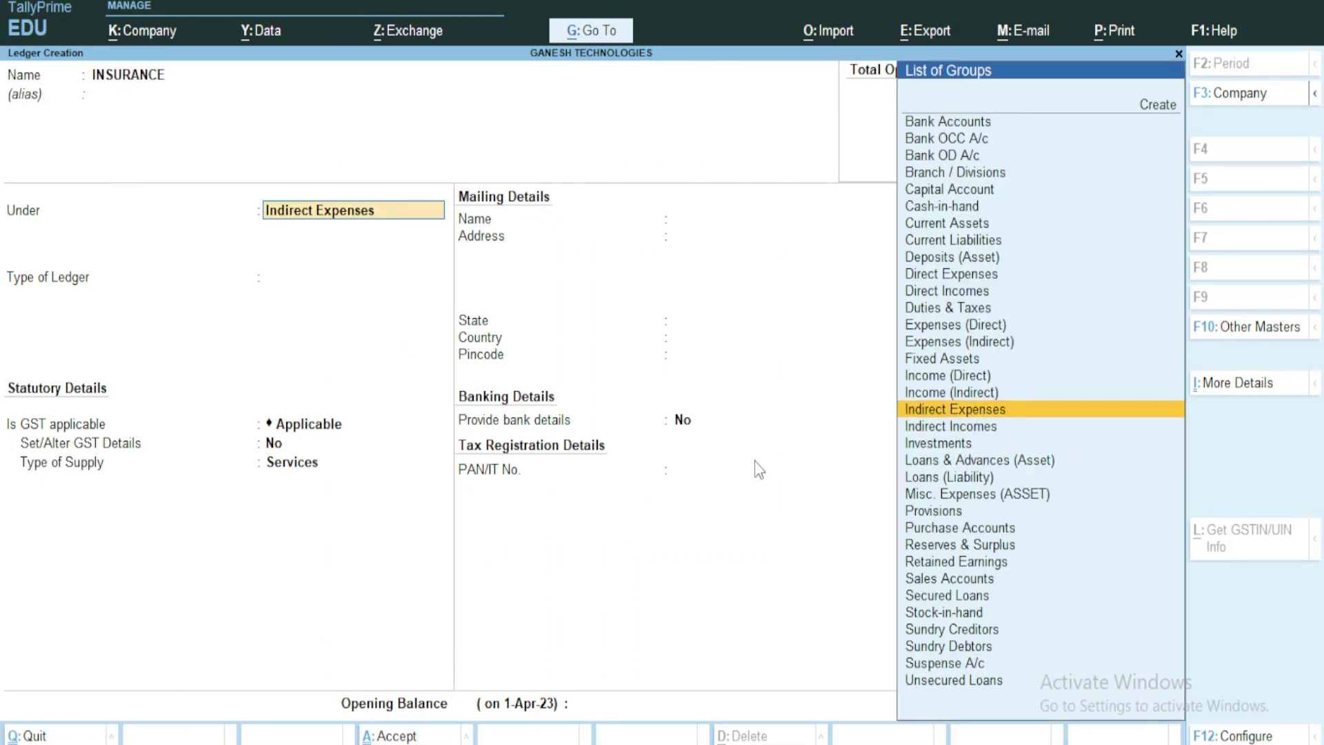
{"action": "key", "text": "Down"}
{"action": "key", "text": "Up"}
{"action": "key", "text": "Return"}
Step: Set the ledger type to Not Applicable, keep the remaining defaults and save the INSURANCE ledger
{"action": "key", "text": "Return"}
{"action": "key", "text": "Return"}
{"action": "key", "text": "Return"}
{"action": "key", "text": "Return"}
{"action": "key", "text": "Return"}
{"action": "key", "text": "Return"}
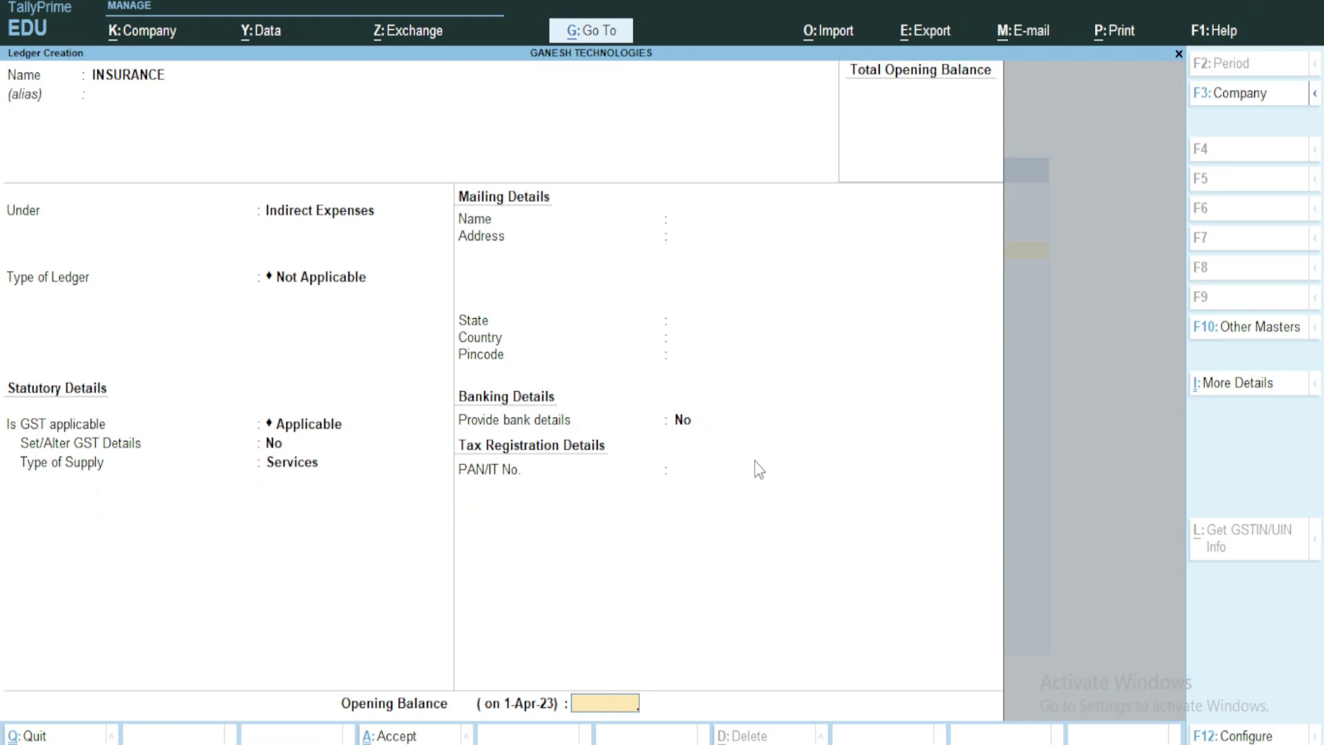
{"action": "key", "text": "Return"}
{"action": "key", "text": "Return"}
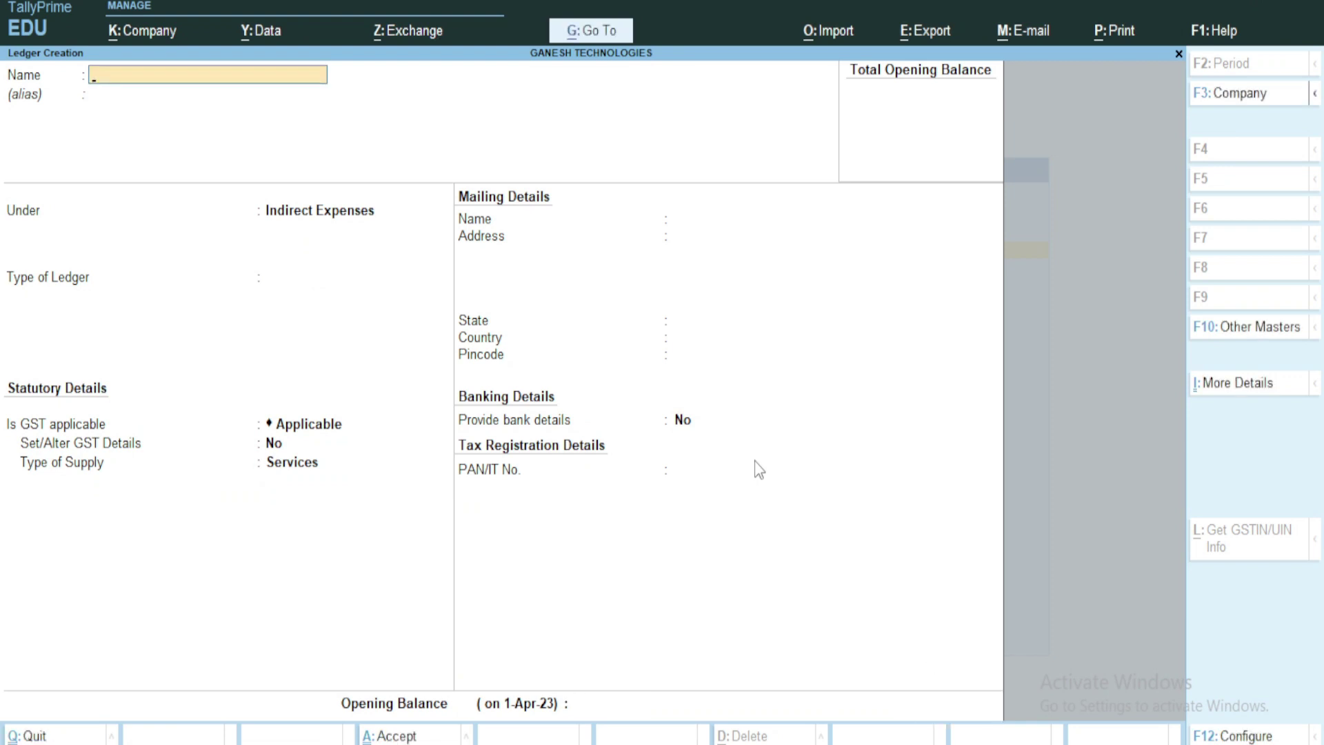
Step: Switch to the Word document and check the sundry creditor and sundry debtor entries in the ledger list
{"action": "key", "text": "alt+Tab"}
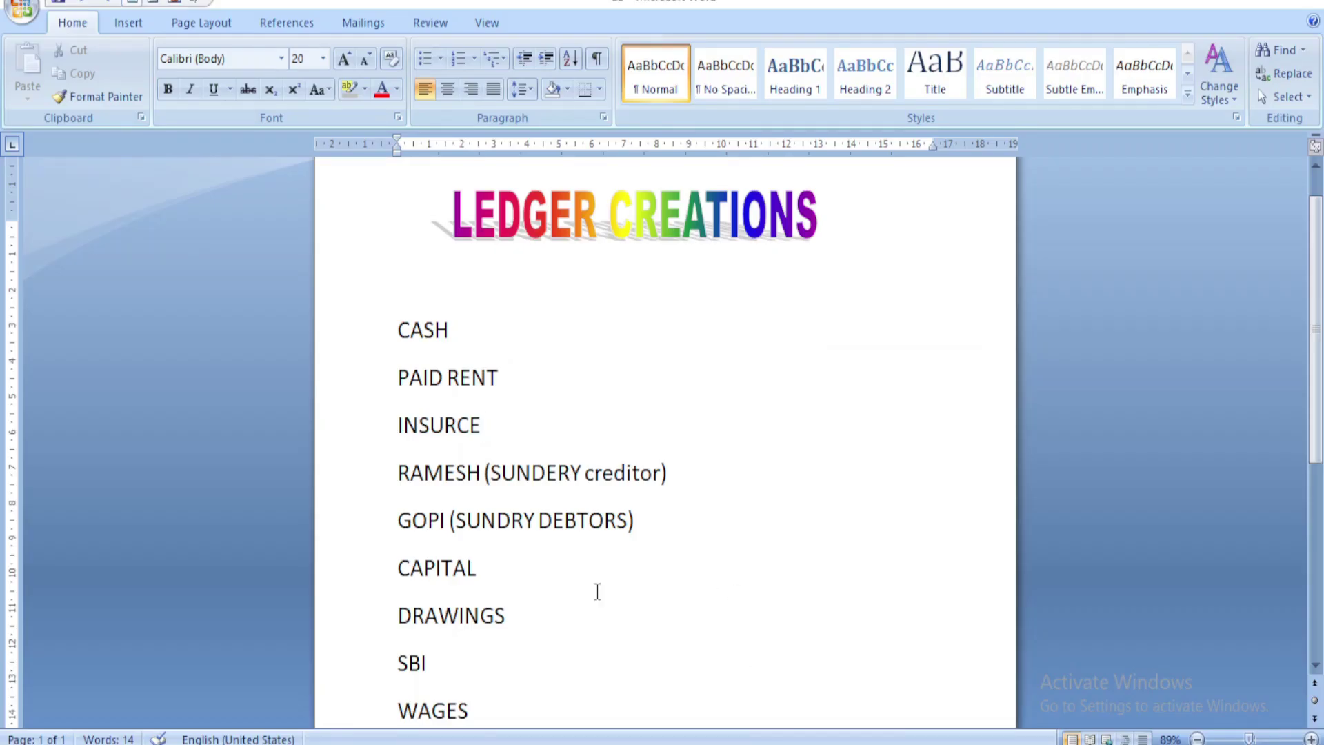
{"action": "left_click_drag", "start_coordinate": [404, 473], "coordinate": [697, 486]}
{"action": "left_click", "coordinate": [702, 543]}
{"action": "left_click_drag", "start_coordinate": [407, 469], "coordinate": [484, 472]}
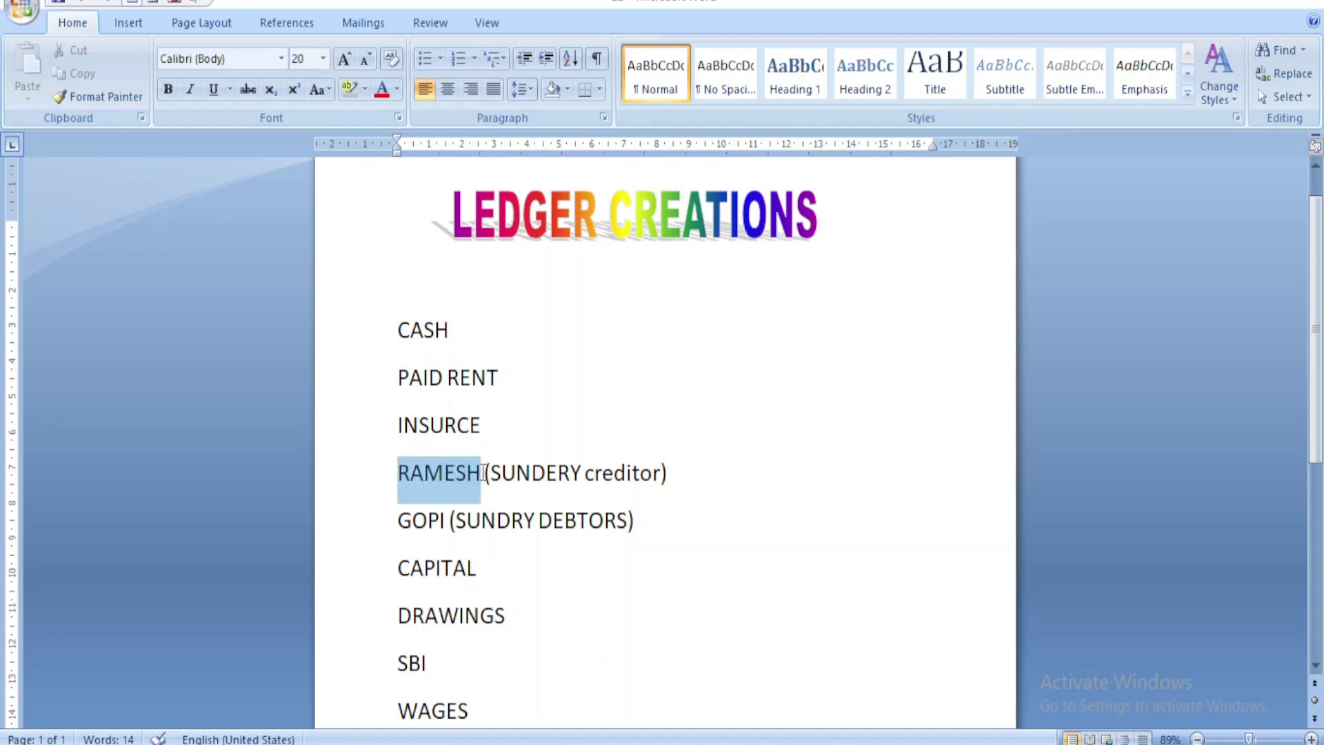
{"action": "left_click", "coordinate": [484, 473]}
{"action": "left_click", "coordinate": [724, 476]}
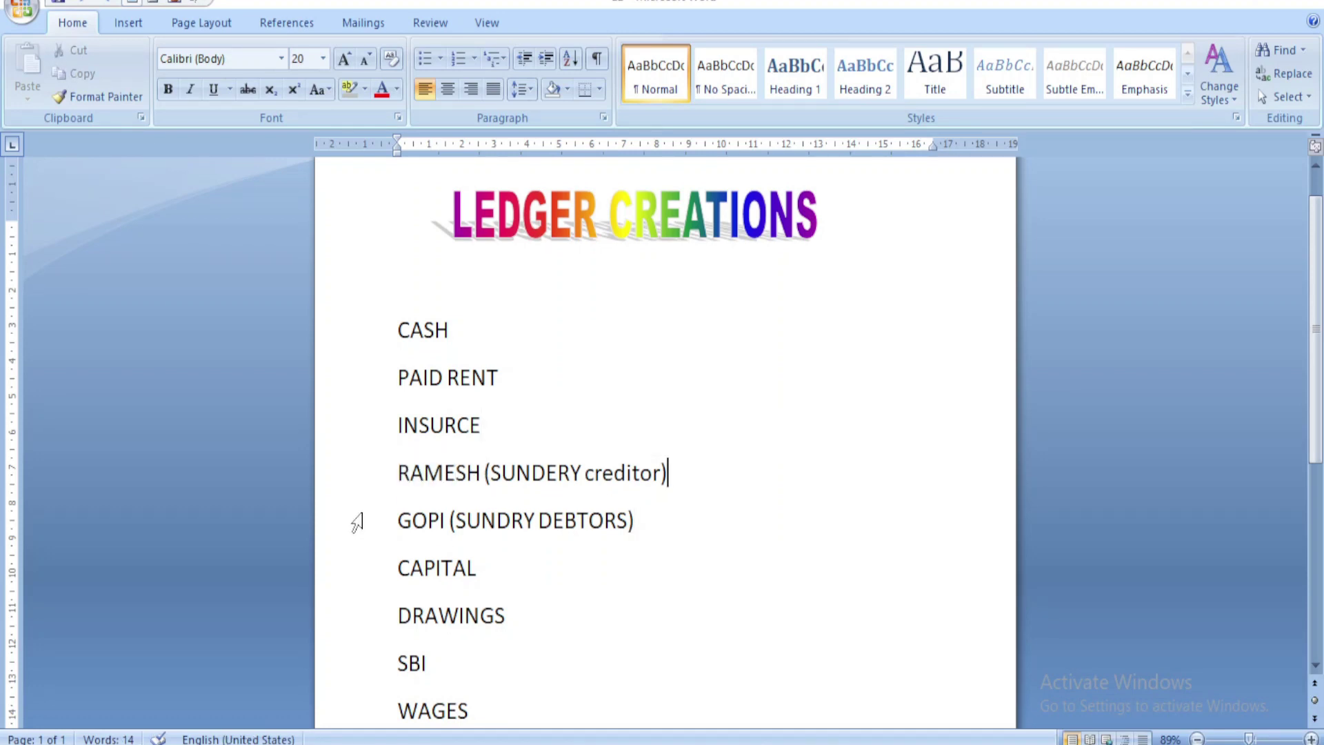
{"action": "left_click_drag", "start_coordinate": [399, 520], "coordinate": [657, 517]}
{"action": "left_click", "coordinate": [662, 545]}
Step: Switch to TallyPrime, enter the listed creditor's name for the new ledger and place it under Sundry Creditors
{"action": "key", "text": "alt+Tab"}
{"action": "type", "text": "RAMESH"}
{"action": "key", "text": "Return"}
{"action": "type", "text": "S"}
{"action": "key", "text": "Down"}
{"action": "key", "text": "Down"}
{"action": "key", "text": "Down"}
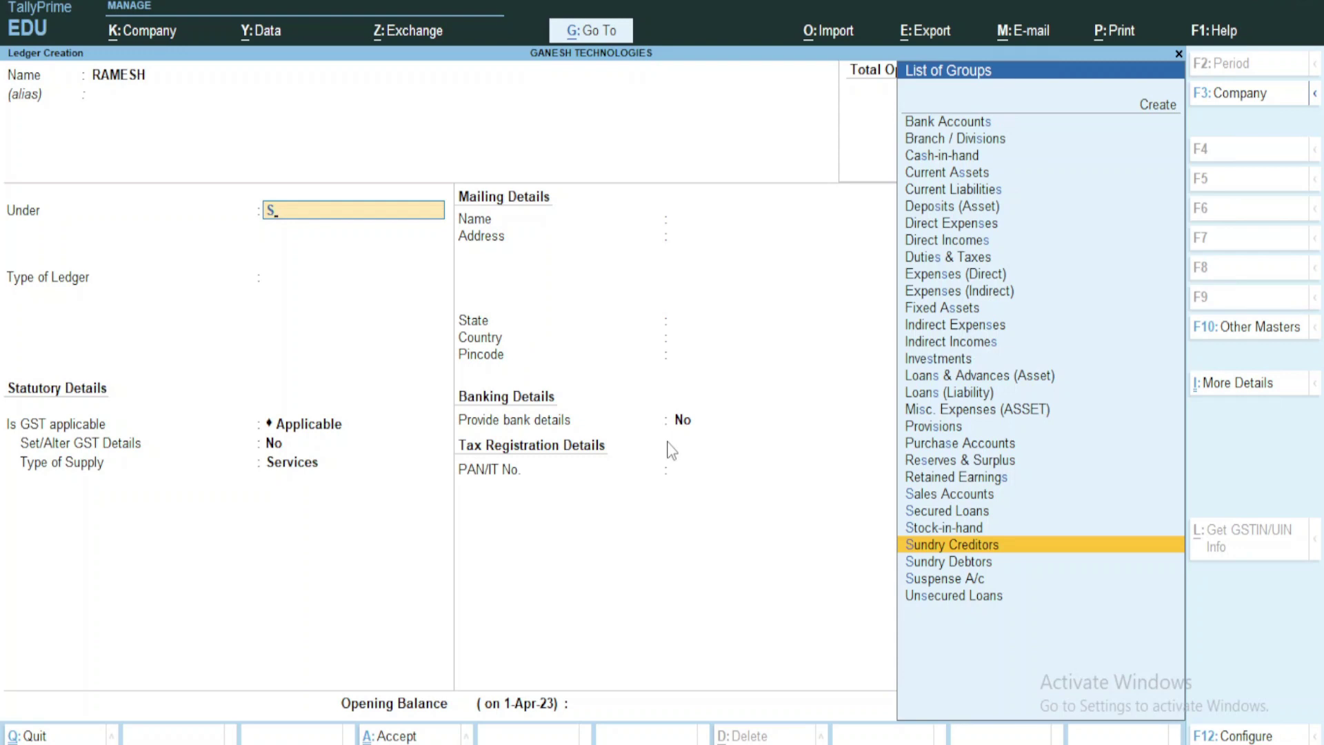
{"action": "key", "text": "Return"}
Step: Keep the default billing, mailing, banking and tax details and save the creditor's ledger
{"action": "key", "text": "Return"}
{"action": "key", "text": "Return"}
{"action": "key", "text": "Return"}
{"action": "key", "text": "Return"}
{"action": "key", "text": "Return"}
{"action": "key", "text": "Return"}
{"action": "key", "text": "Return"}
{"action": "key", "text": "Return"}
{"action": "key", "text": "Return"}
{"action": "key", "text": "Return"}
{"action": "key", "text": "Return"}
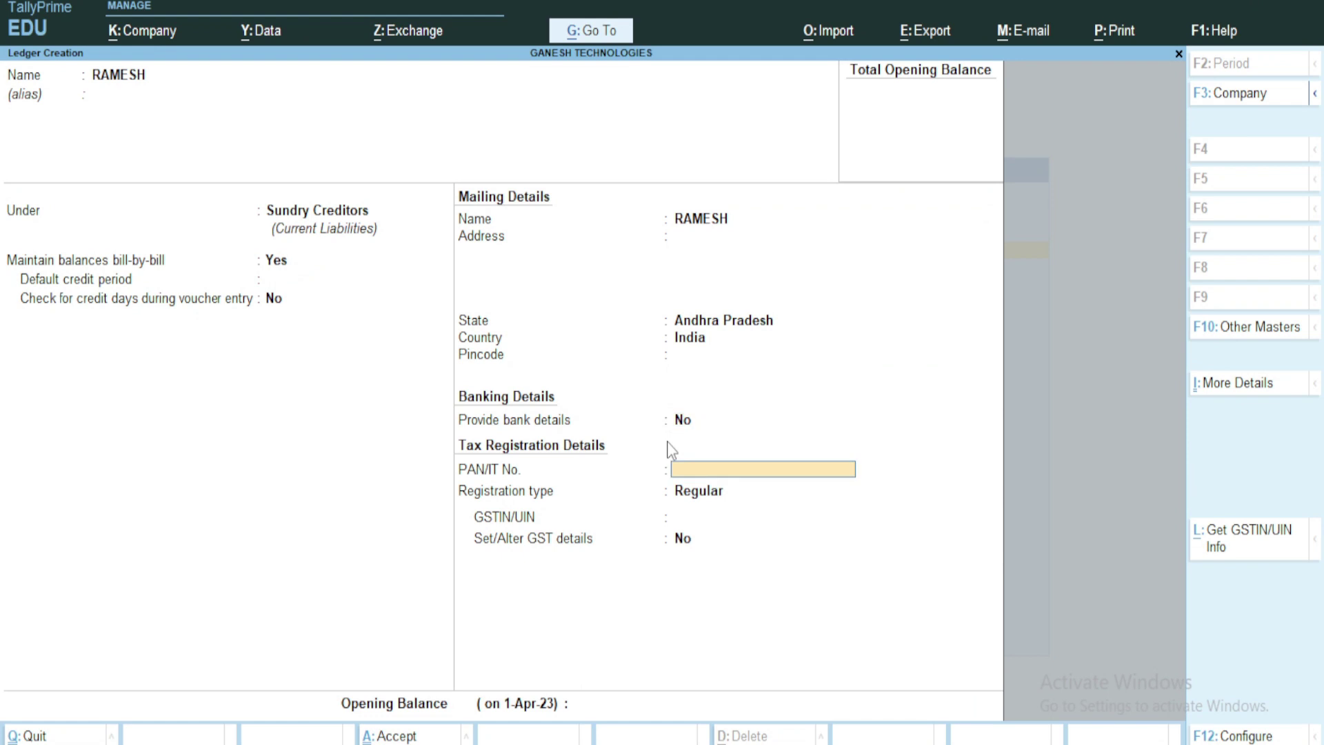
{"action": "key", "text": "Return"}
{"action": "key", "text": "Return"}
{"action": "key", "text": "Return"}
{"action": "key", "text": "Return"}
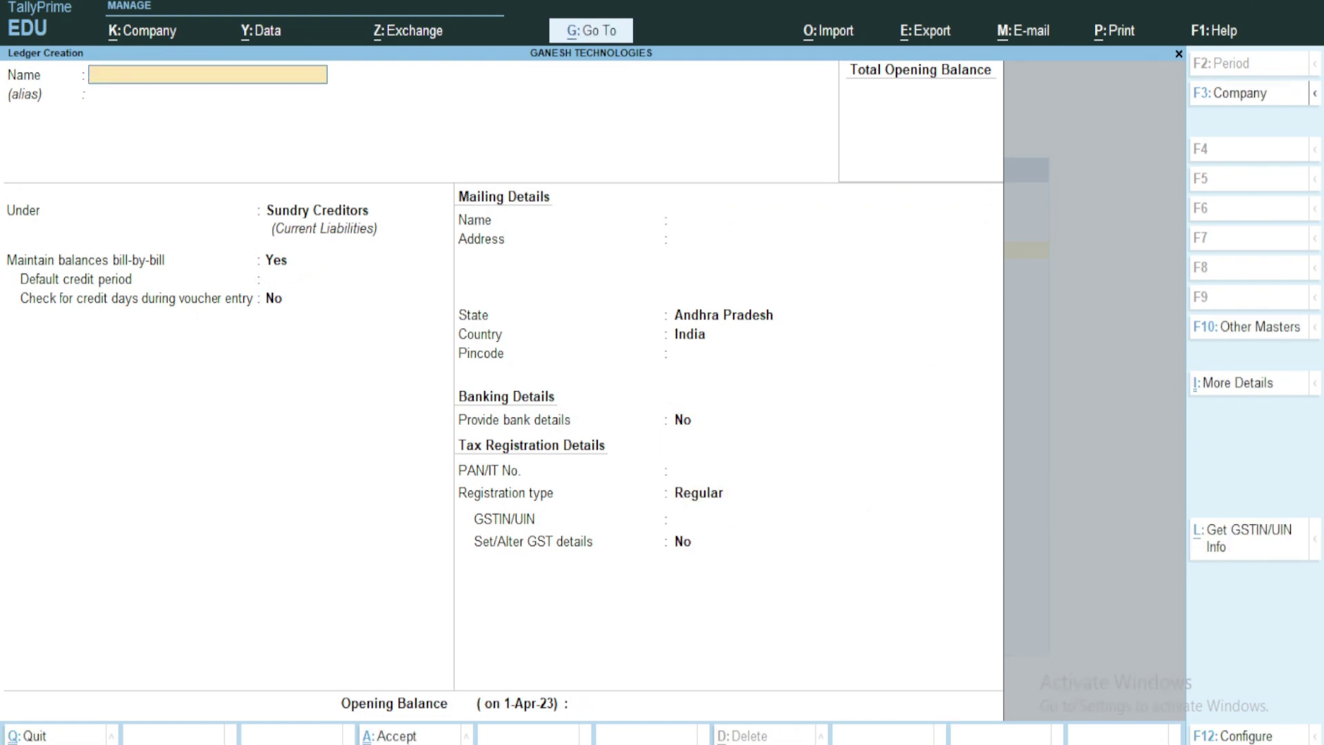
Step: Switch to the Word document and check the sundry debtor entry in the ledger list
{"action": "key", "text": "alt+Tab"}
{"action": "left_click_drag", "start_coordinate": [398, 522], "coordinate": [572, 522]}
{"action": "left_click", "coordinate": [641, 579]}
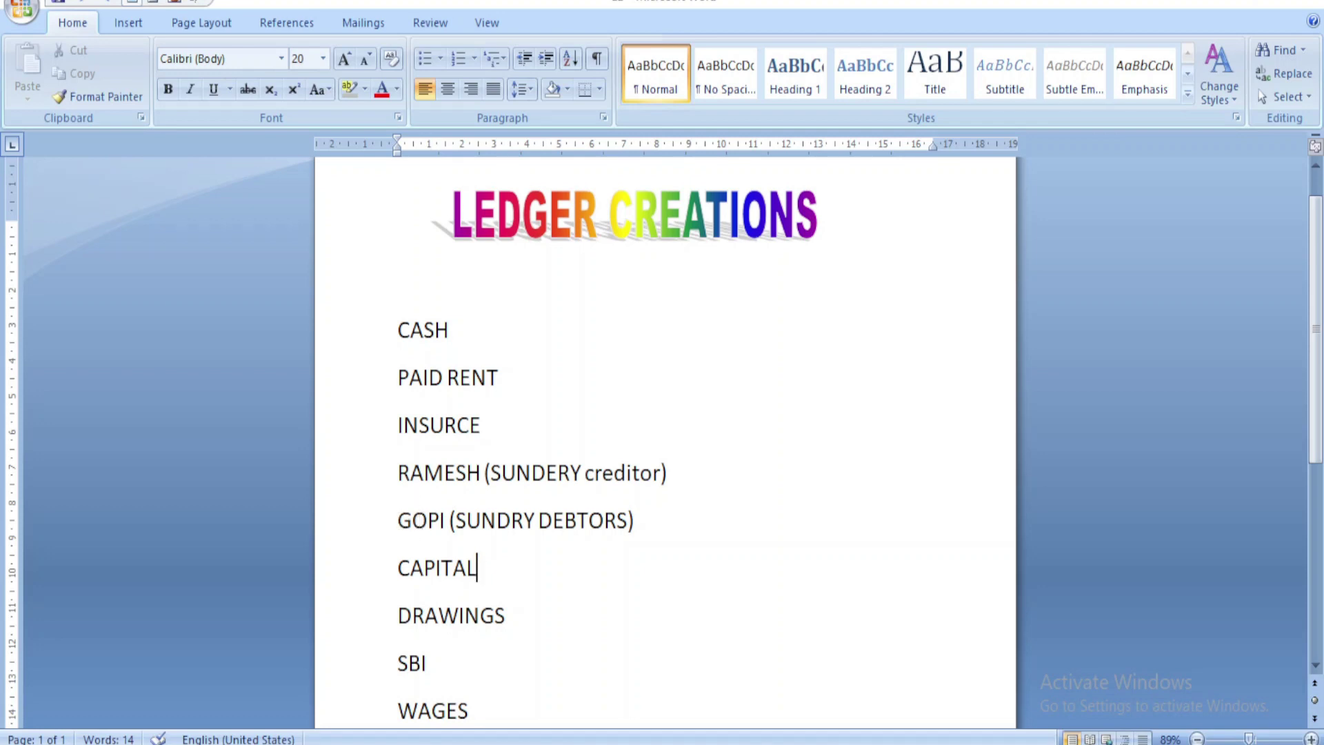
Step: Switch to TallyPrime, enter the listed debtor's name for the new ledger and place it under Sundry Debtors
{"action": "key", "text": "alt+Tab"}
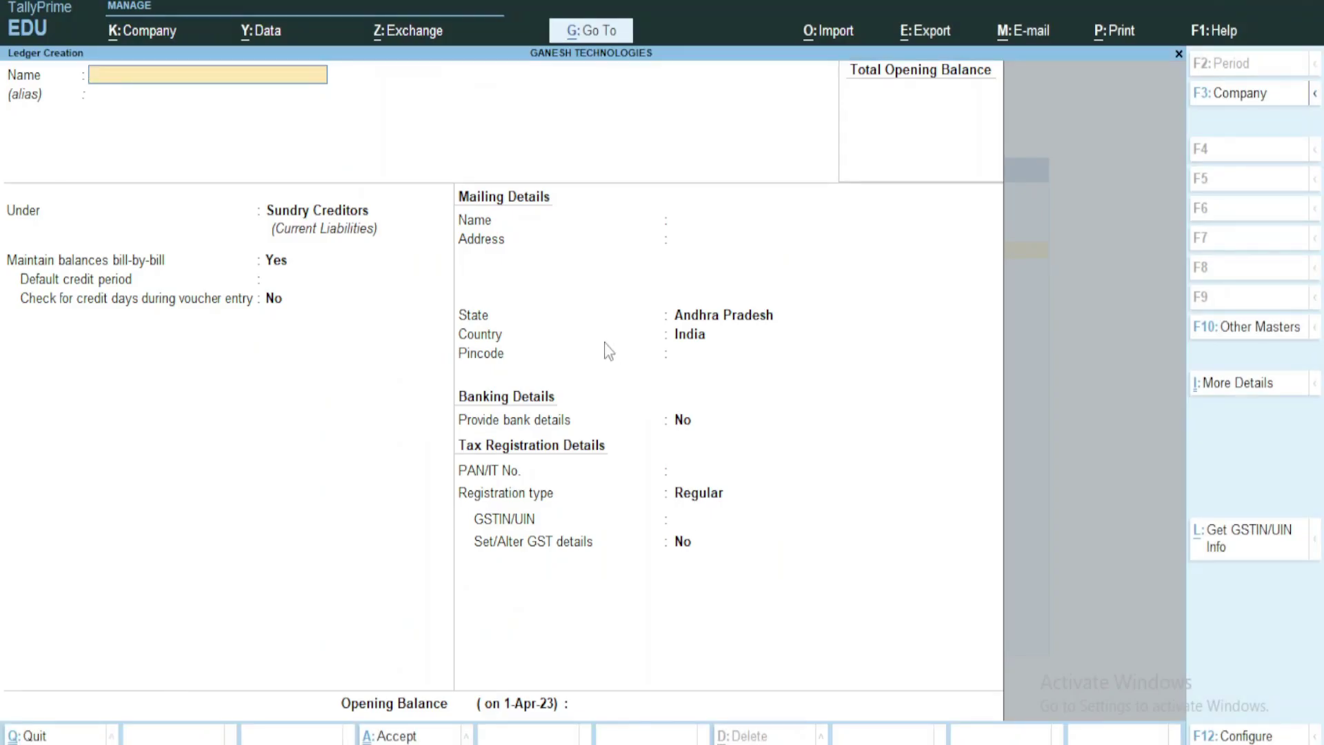
{"action": "type", "text": "GOPI"}
{"action": "key", "text": "Return"}
{"action": "key", "text": "Return"}
{"action": "type", "text": "S"}
{"action": "key", "text": "Down"}
{"action": "key", "text": "Down"}
{"action": "key", "text": "Down"}
{"action": "key", "text": "Down"}
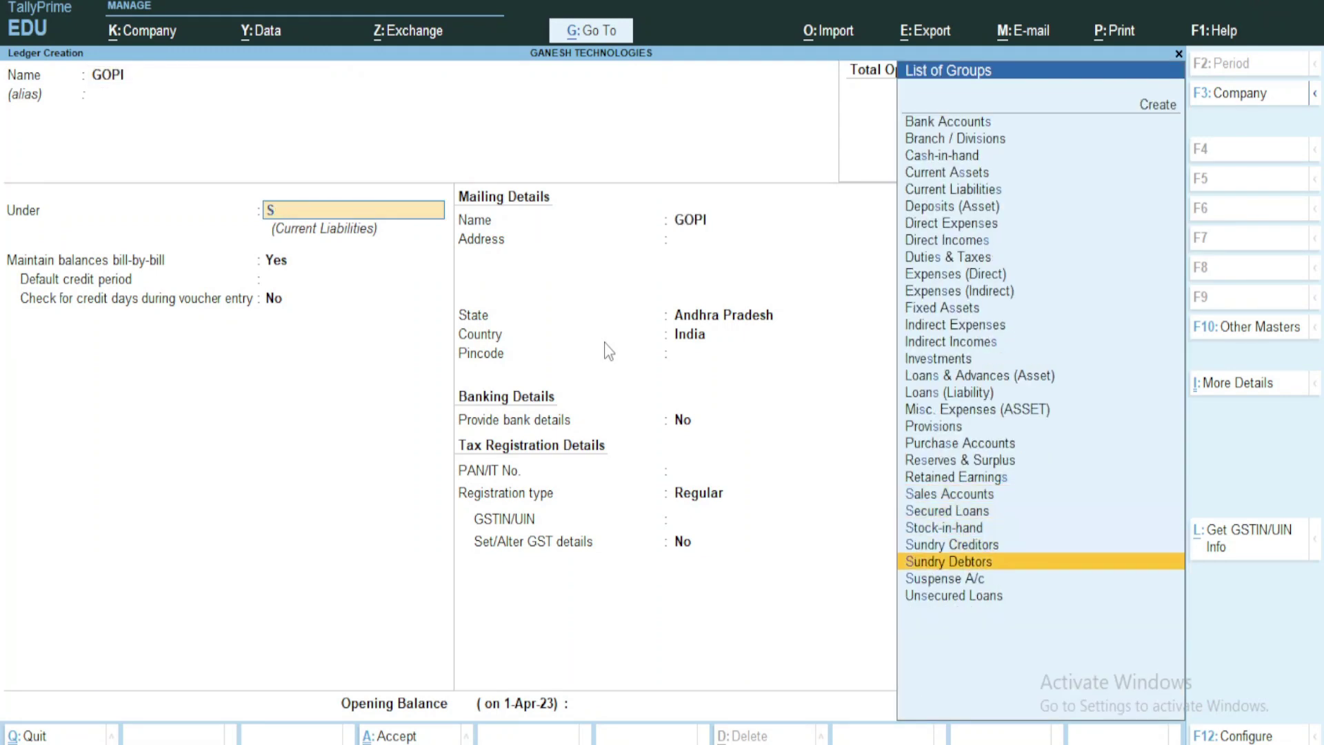
{"action": "key", "text": "Return"}
Step: Keep the default billing, mailing, banking and tax details, with registration type Regular, and save the debtor's ledger
{"action": "key", "text": "Return"}
{"action": "key", "text": "Return"}
{"action": "key", "text": "Return"}
{"action": "key", "text": "Return"}
{"action": "key", "text": "Return"}
{"action": "key", "text": "Return"}
{"action": "key", "text": "Return"}
{"action": "key", "text": "Return"}
{"action": "key", "text": "Return"}
{"action": "key", "text": "Return"}
{"action": "key", "text": "Return"}
{"action": "key", "text": "Return"}
{"action": "key", "text": "Return"}
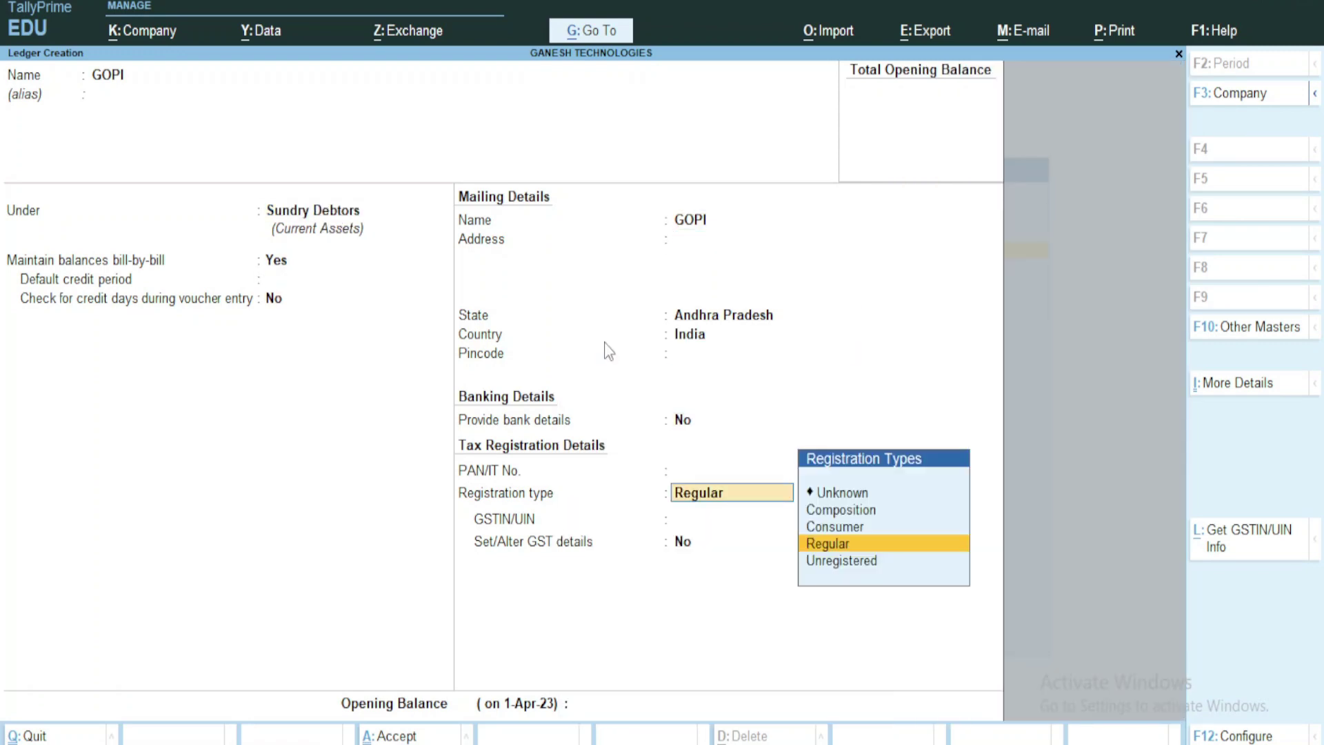
{"action": "key", "text": "Return"}
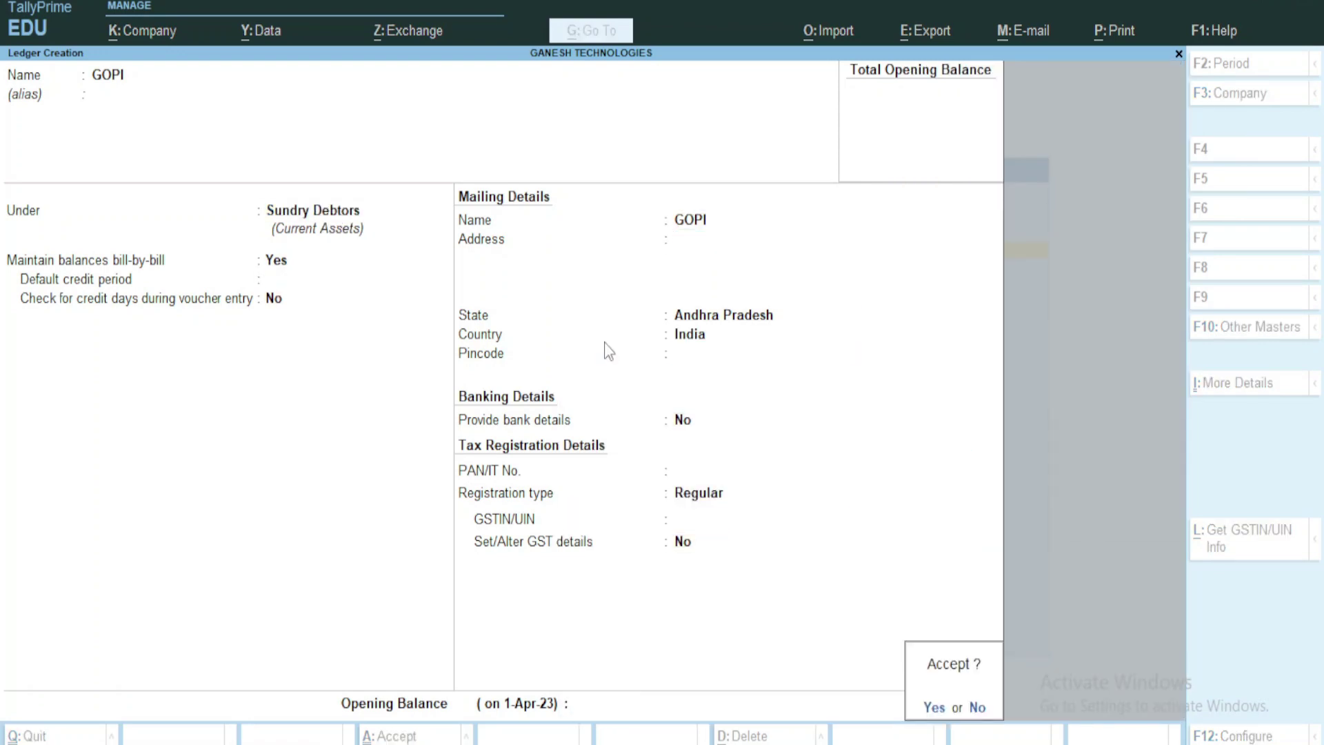
{"action": "key", "text": "Return"}
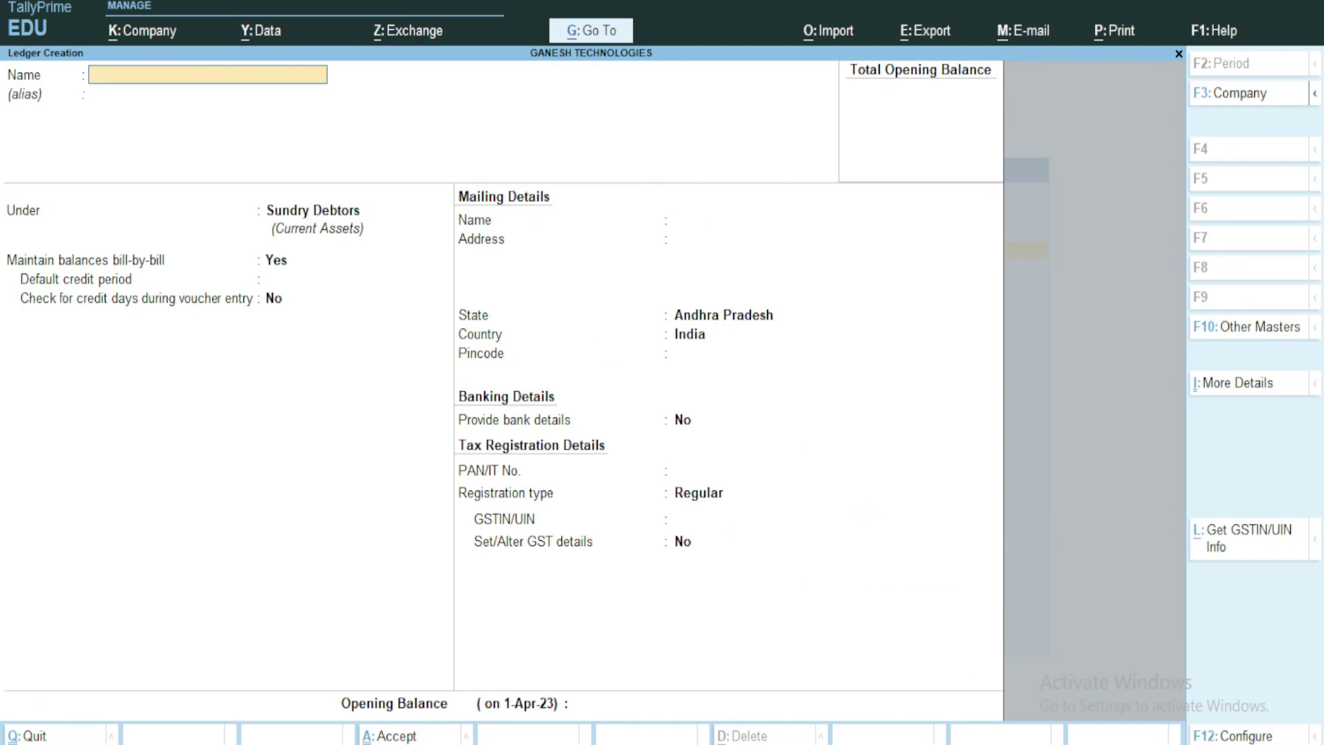
Step: Switch to the Word document and check the CAPITAL entry in the ledger list
{"action": "key", "text": "alt+Tab"}
{"action": "left_click", "coordinate": [399, 567]}
{"action": "left_click_drag", "start_coordinate": [400, 567], "coordinate": [499, 579]}
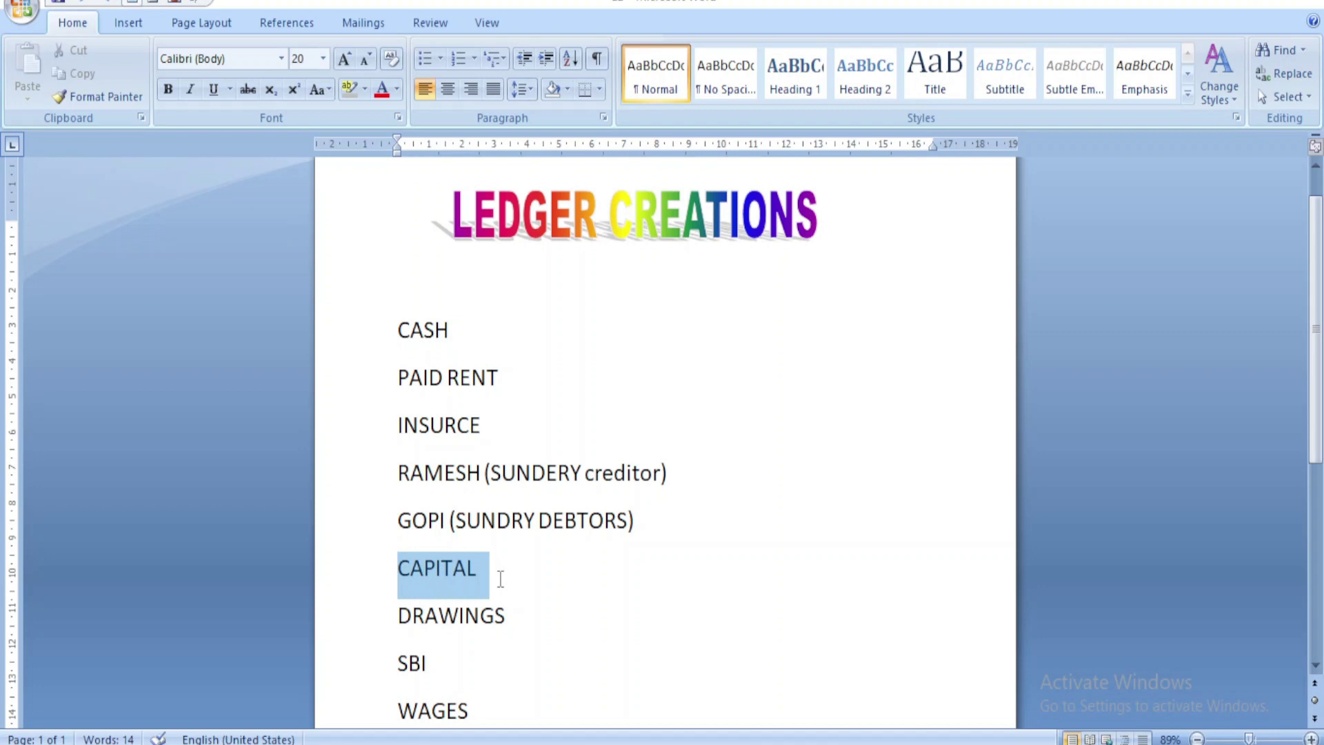
{"action": "left_click", "coordinate": [558, 614]}
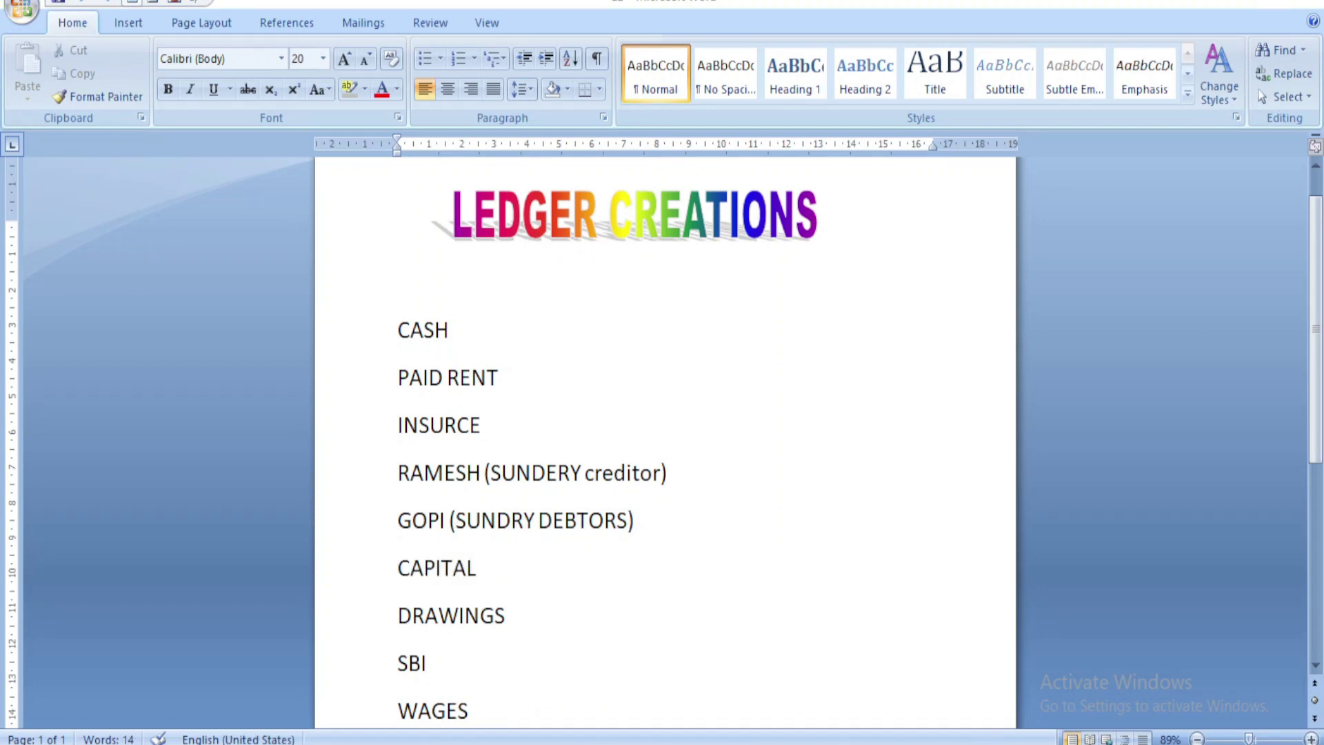
Step: Switch to TallyPrime, name the new ledger CAPITAL and place it under the Capital Account group
{"action": "key", "text": "alt+Tab"}
{"action": "type", "text": "CAPITA"}
{"action": "key", "text": "Return"}
{"action": "type", "text": "C"}
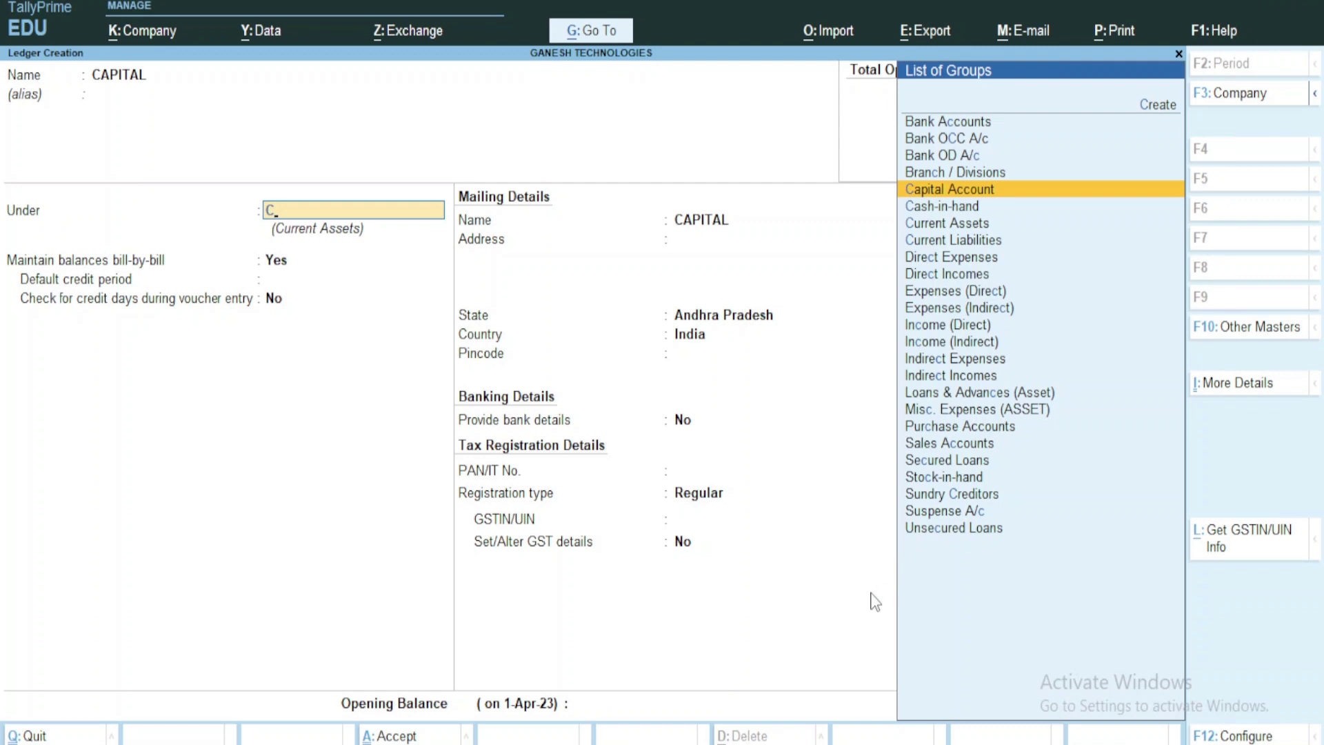
{"action": "key", "text": "Return"}
Step: Keep the default mailing, banking and tax details and save the CAPITAL ledger
{"action": "key", "text": "Return"}
{"action": "key", "text": "Return"}
{"action": "key", "text": "Return"}
{"action": "key", "text": "Return"}
{"action": "key", "text": "Return"}
{"action": "key", "text": "Return"}
{"action": "key", "text": "Return"}
{"action": "key", "text": "Return"}
{"action": "key", "text": "Return"}
{"action": "key", "text": "Return"}
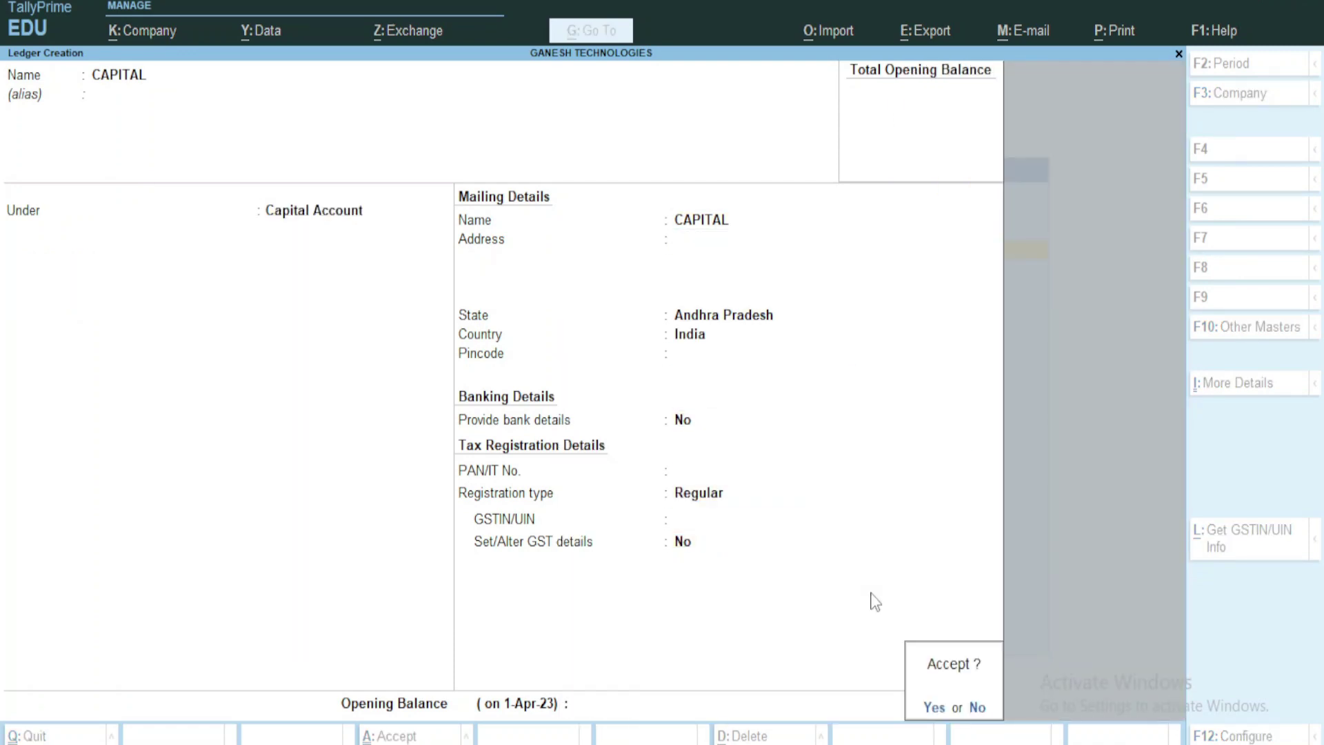
{"action": "key", "text": "Return"}
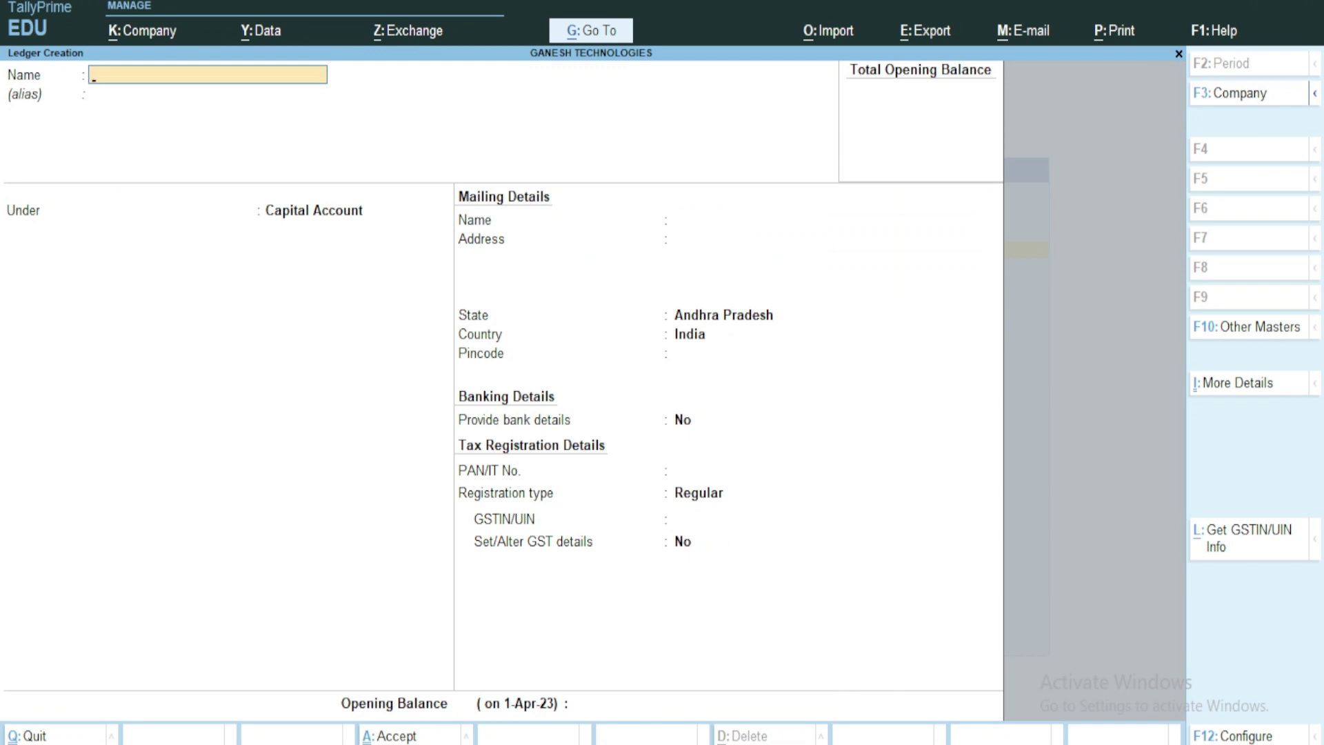
Step: Switch to the Word document and check the DRAWINGS entry in the ledger list
{"action": "key", "text": "alt+Tab"}
{"action": "left_click_drag", "start_coordinate": [398, 615], "coordinate": [513, 615]}
{"action": "left_click", "coordinate": [519, 644]}
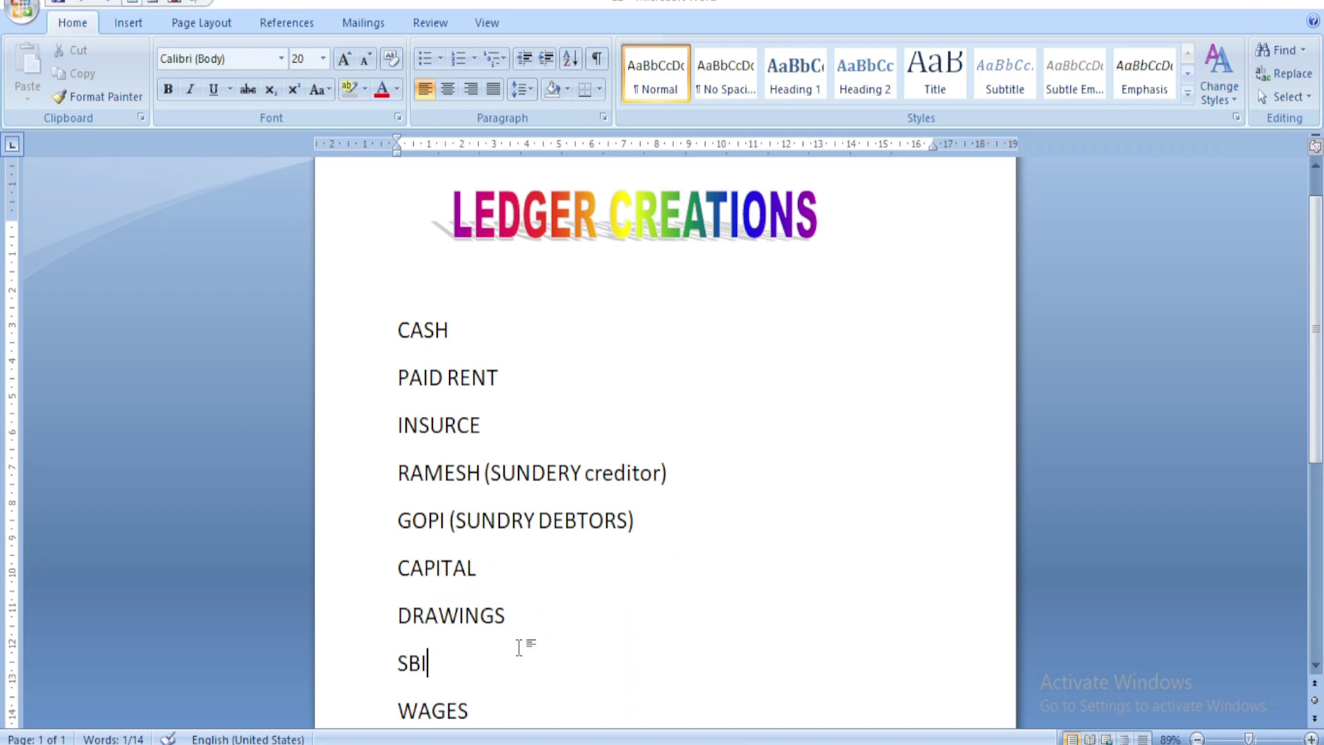
Step: Switch to TallyPrime, name the new ledger DRAWINGS and place it under the Capital Account group
{"action": "key", "text": "alt+Tab"}
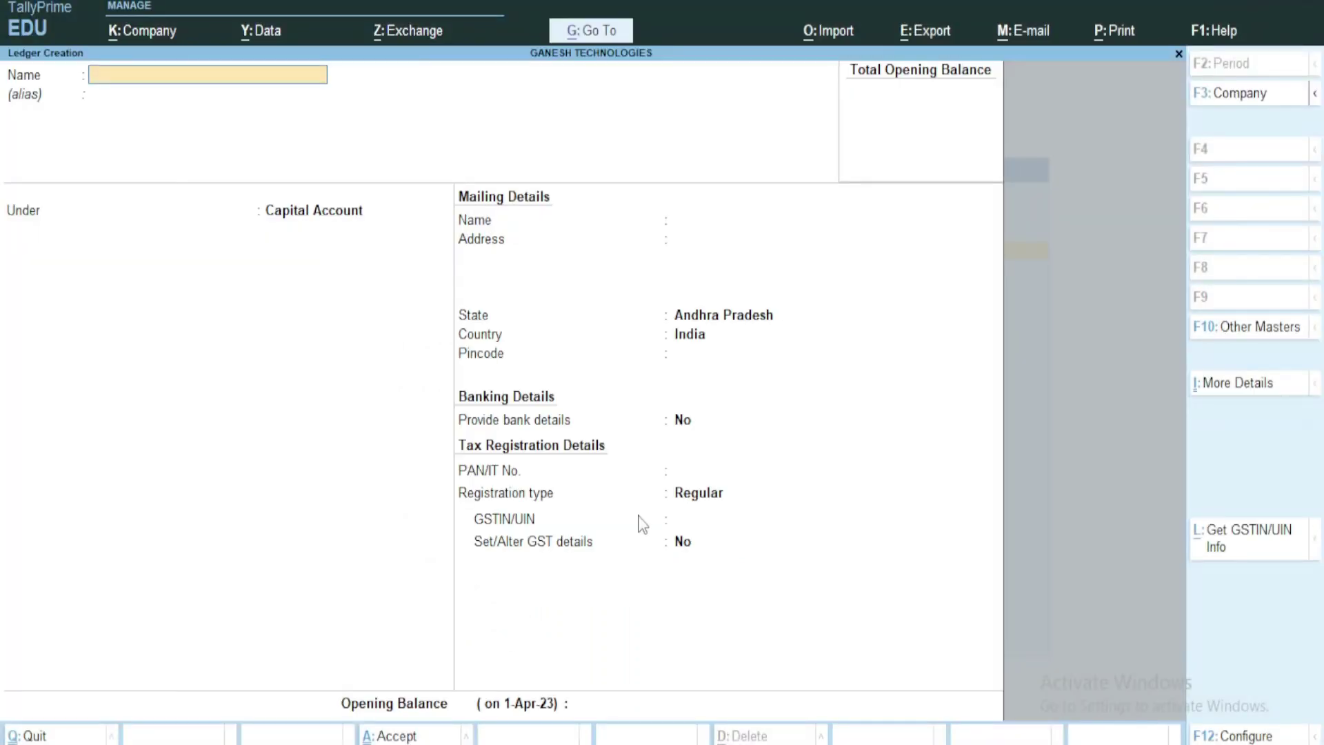
{"action": "type", "text": "DRAWINGS"}
{"action": "key", "text": "Return"}
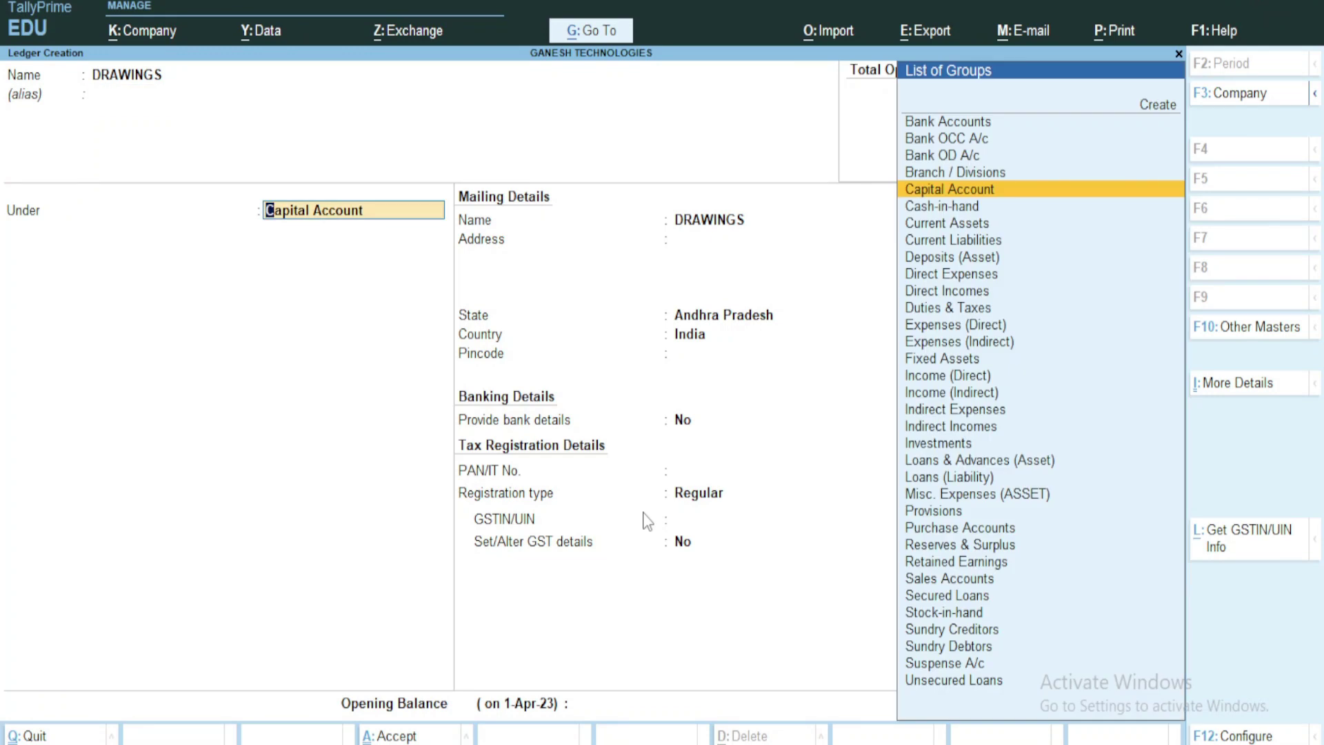
{"action": "type", "text": "C"}
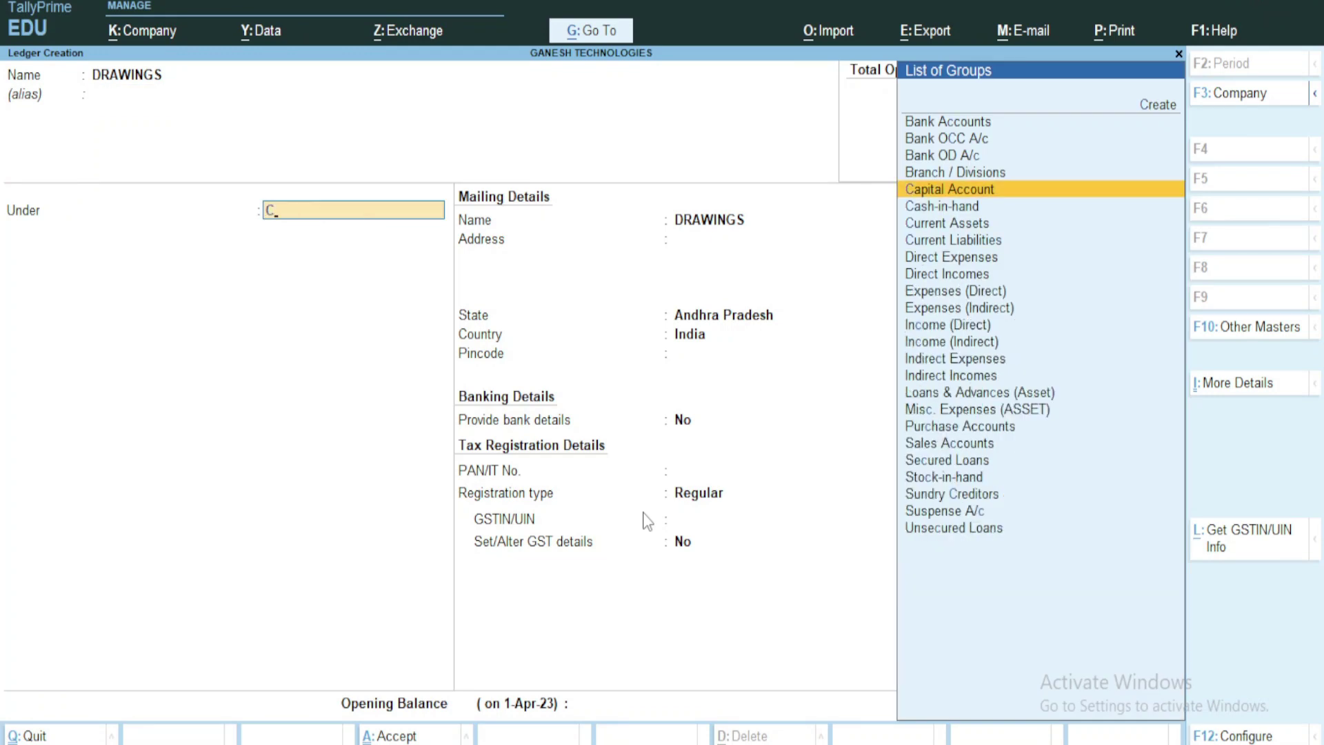
{"action": "key", "text": "Return"}
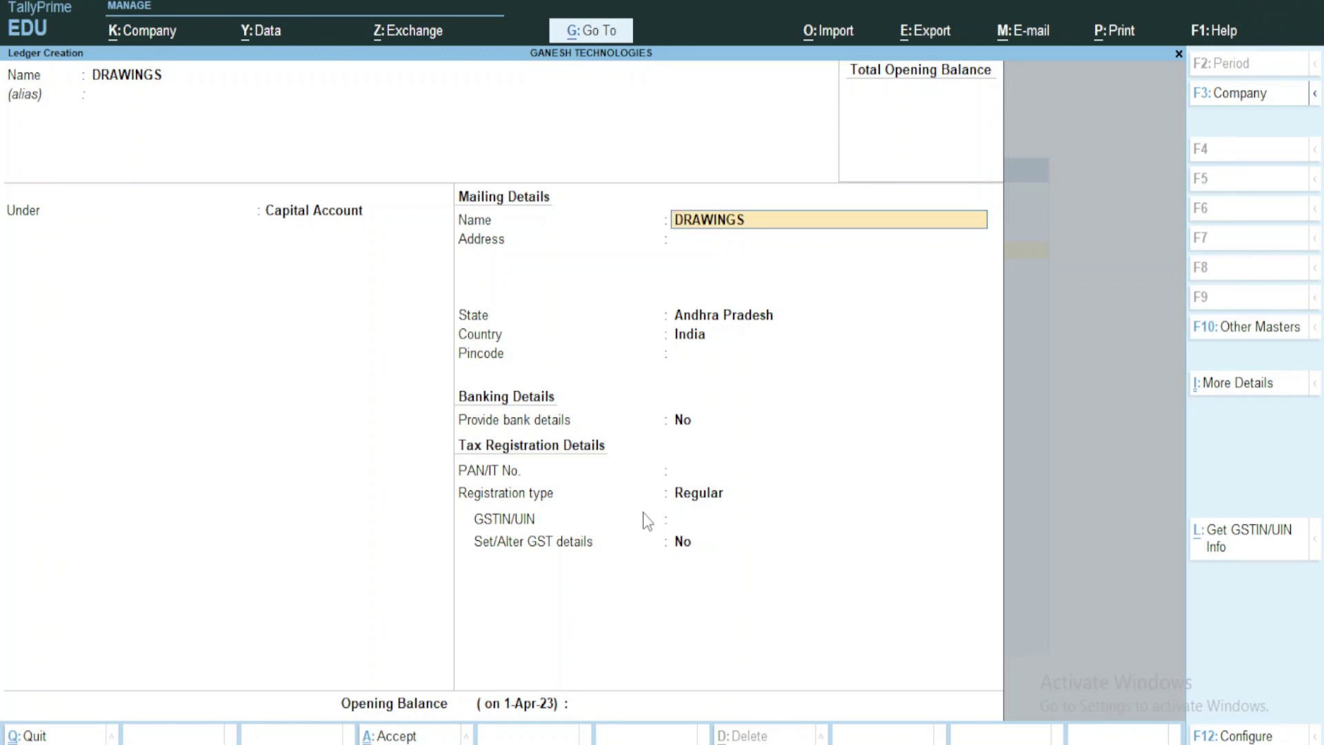
{"action": "key", "text": "BackSpace"}
{"action": "key", "text": "Down"}
{"action": "key", "text": "Up"}
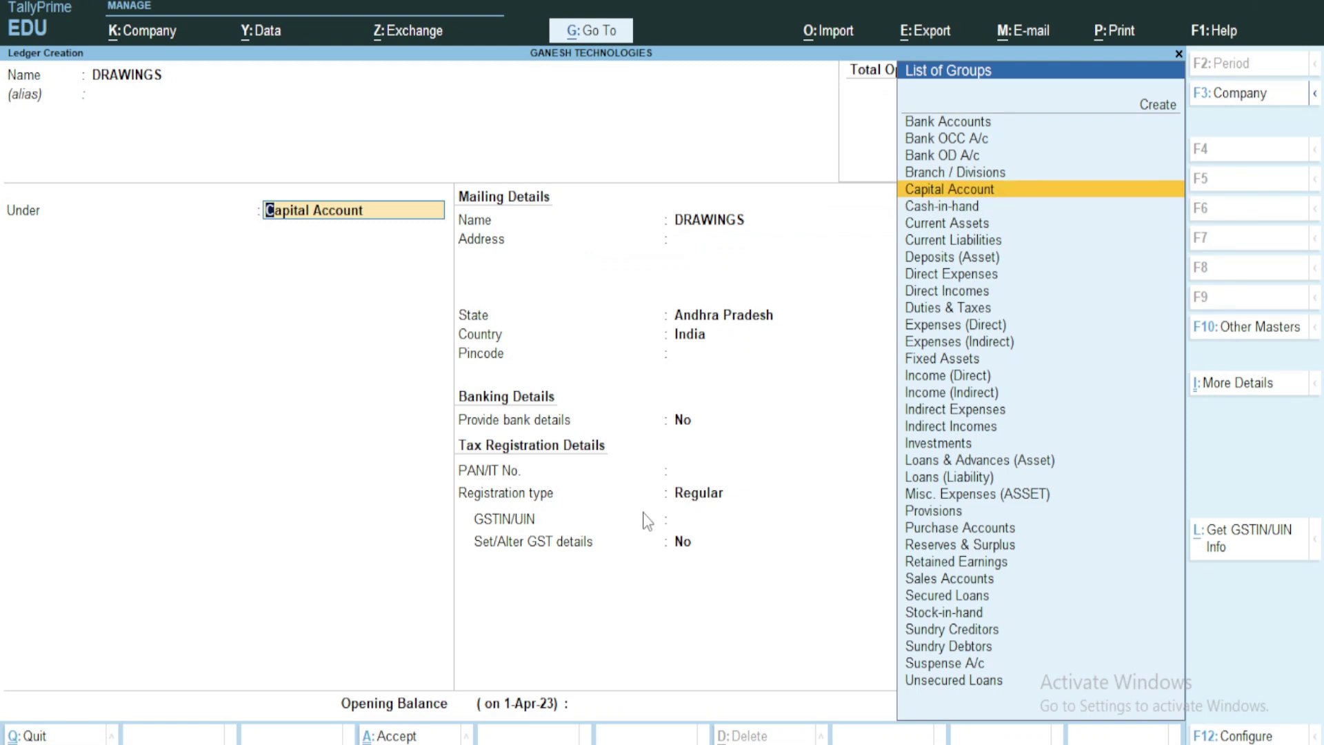
{"action": "key", "text": "Return"}
Step: Keep the default mailing and banking details and the Regular registration type, and save the DRAWINGS ledger
{"action": "key", "text": "Return"}
{"action": "key", "text": "Return"}
{"action": "key", "text": "Return"}
{"action": "key", "text": "Return"}
{"action": "key", "text": "Return"}
{"action": "key", "text": "Return"}
{"action": "key", "text": "Return"}
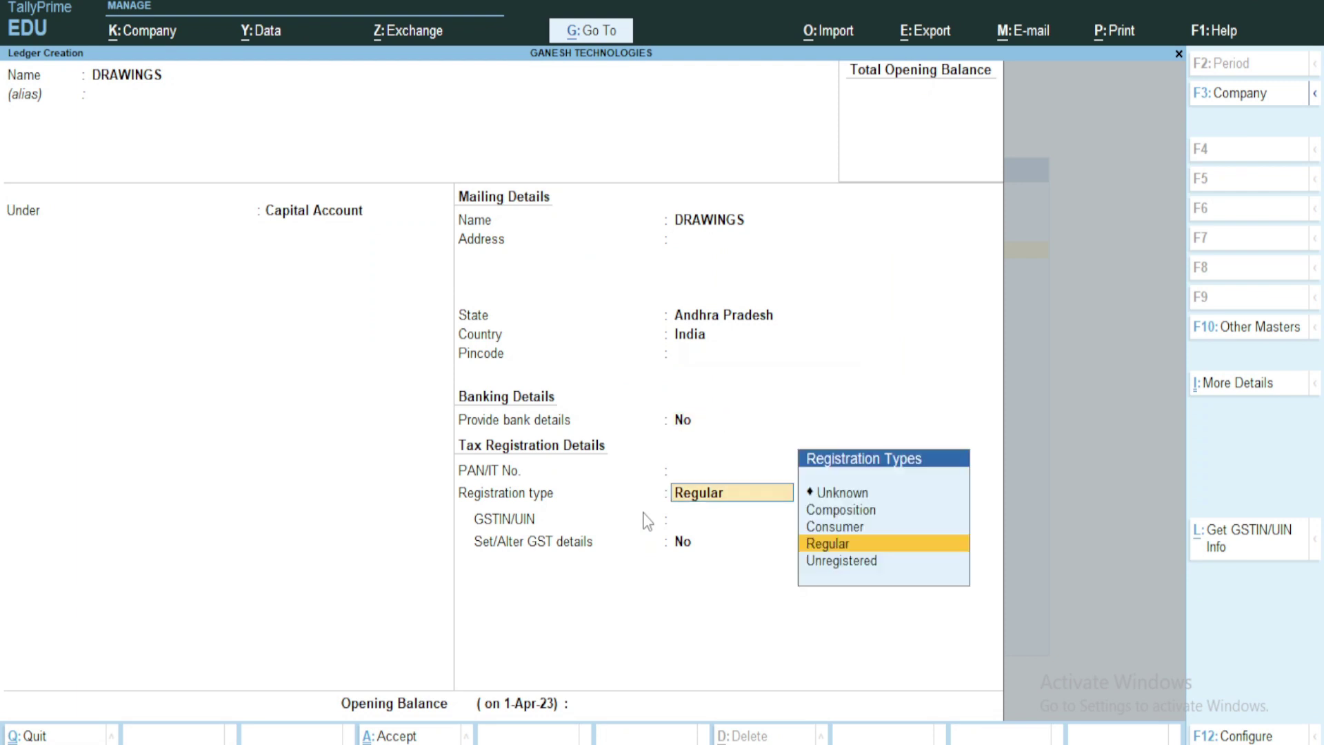
{"action": "key", "text": "Return"}
{"action": "key", "text": "Return"}
{"action": "key", "text": "Return"}
{"action": "key", "text": "Return"}
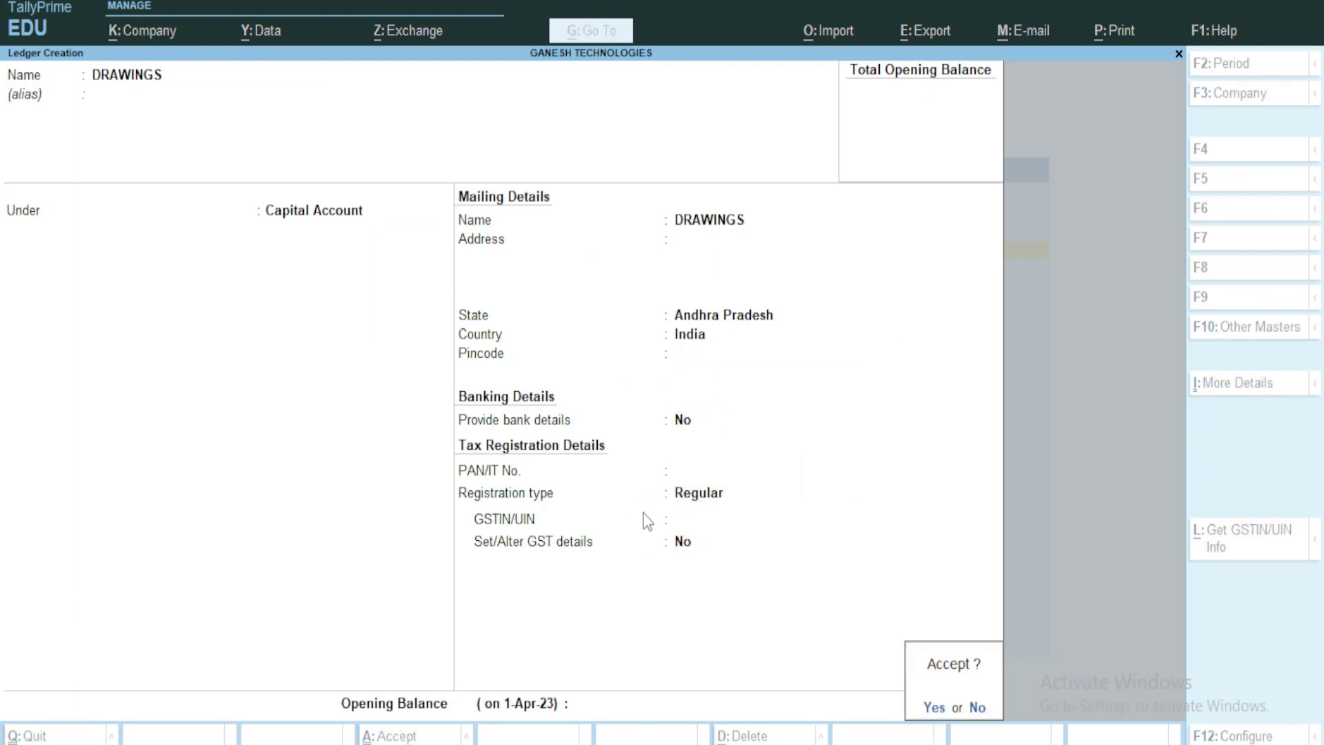
{"action": "key", "text": "Return"}
Step: Switch to the Word document and check the SBI entry in the ledger list
{"action": "key", "text": "alt+Tab"}
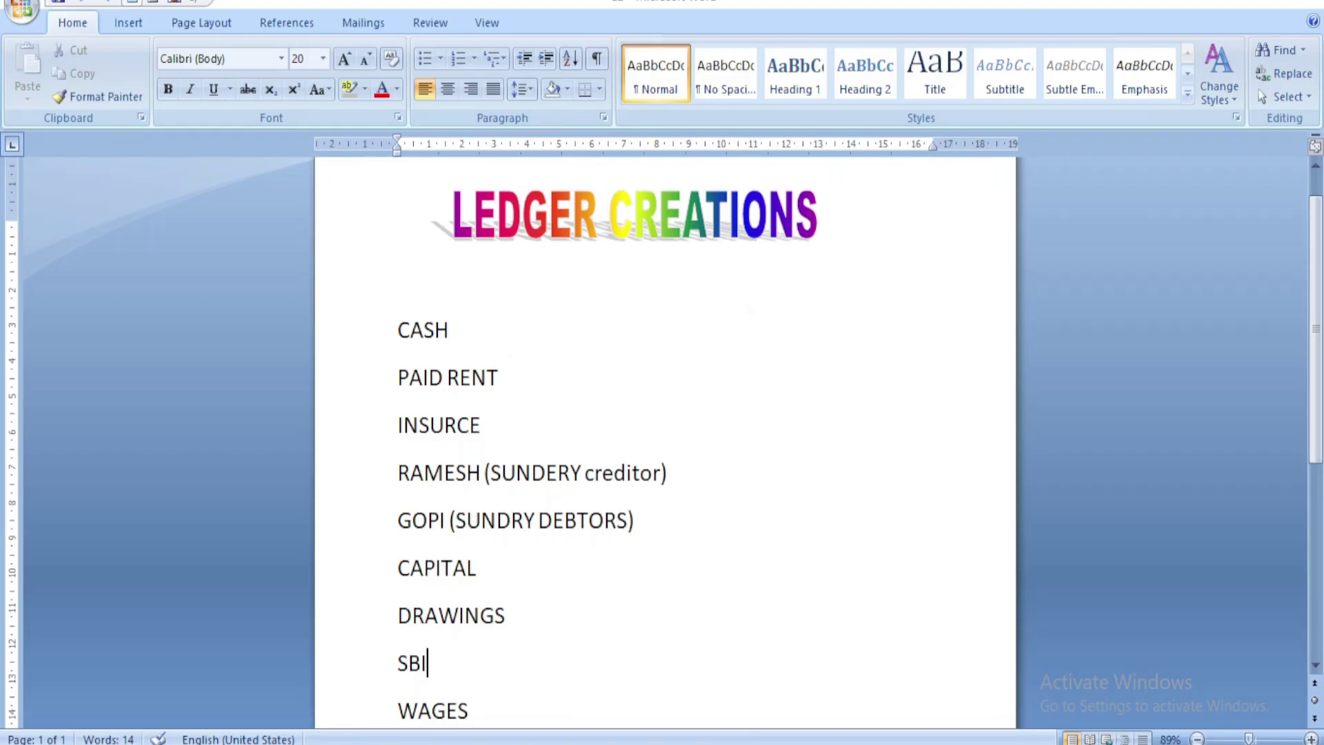
{"action": "scroll", "coordinate": [693, 573], "scroll_direction": "down", "scroll_amount": 1}
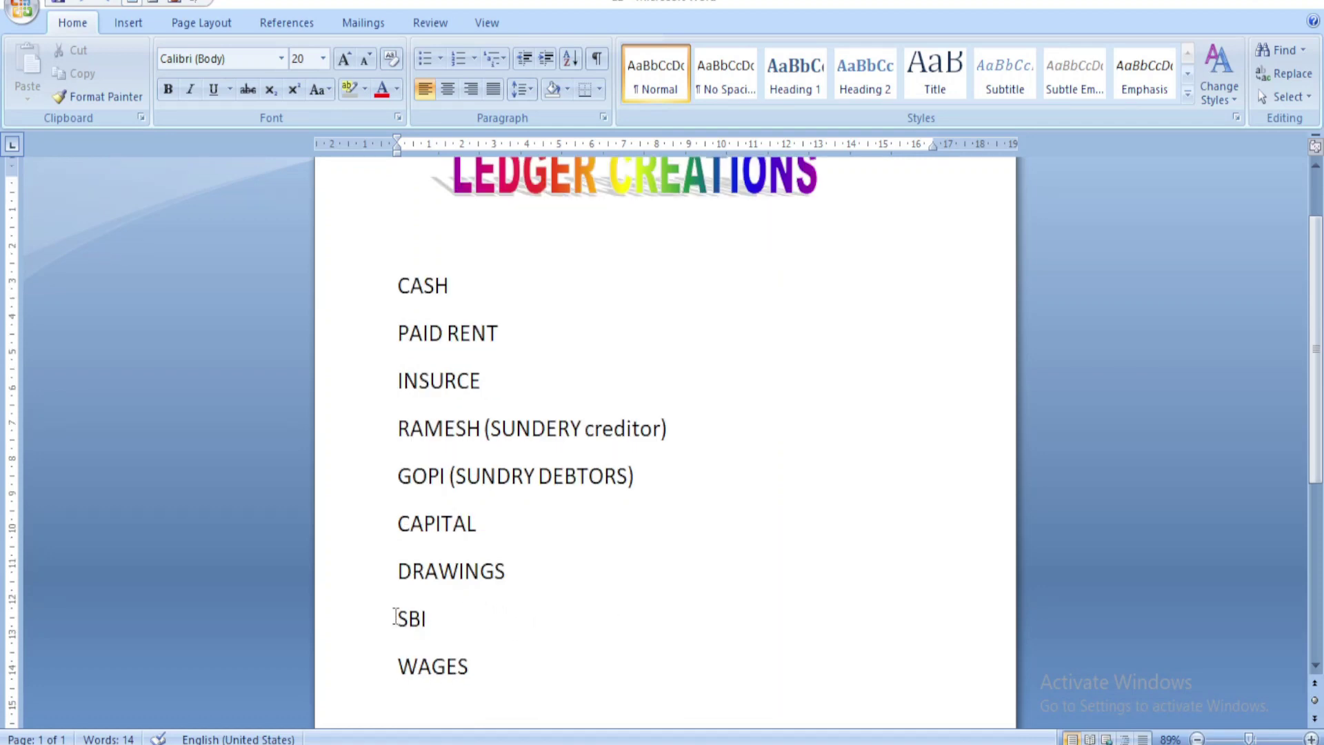
{"action": "left_click_drag", "start_coordinate": [395, 612], "coordinate": [446, 614]}
{"action": "left_click", "coordinate": [548, 632]}
{"action": "left_click_drag", "start_coordinate": [396, 618], "coordinate": [496, 626]}
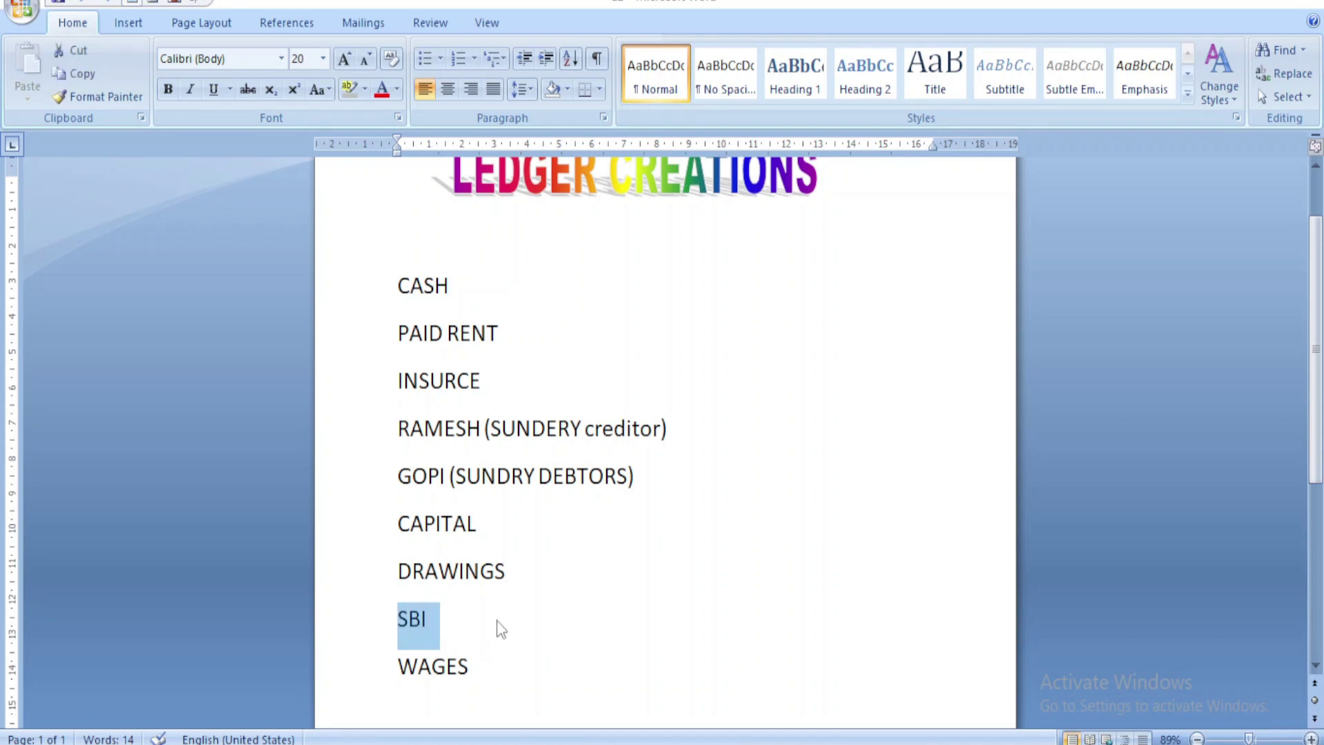
{"action": "left_click", "coordinate": [447, 621]}
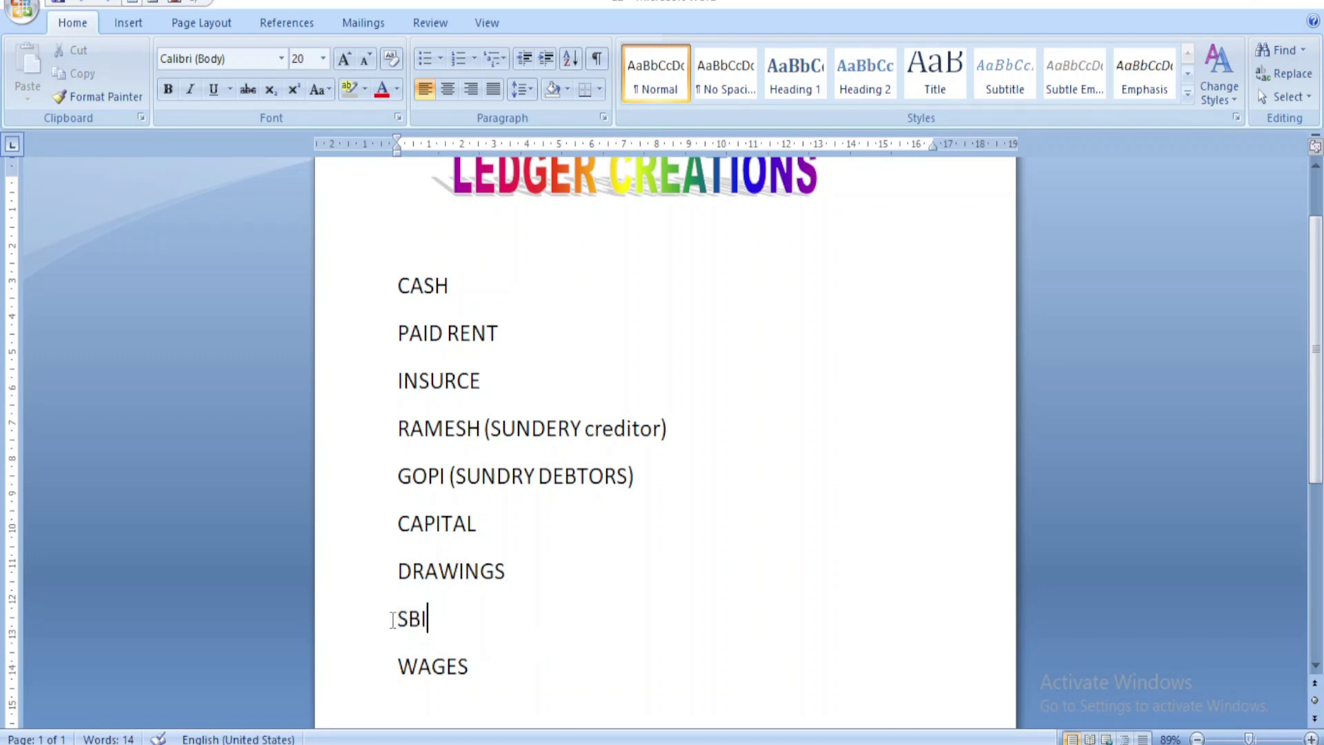
{"action": "left_click_drag", "start_coordinate": [396, 614], "coordinate": [452, 618]}
{"action": "left_click", "coordinate": [435, 636]}
Step: Switch to TallyPrime, name the new ledger SBI and place it under the Bank Accounts group
{"action": "key", "text": "alt+Tab"}
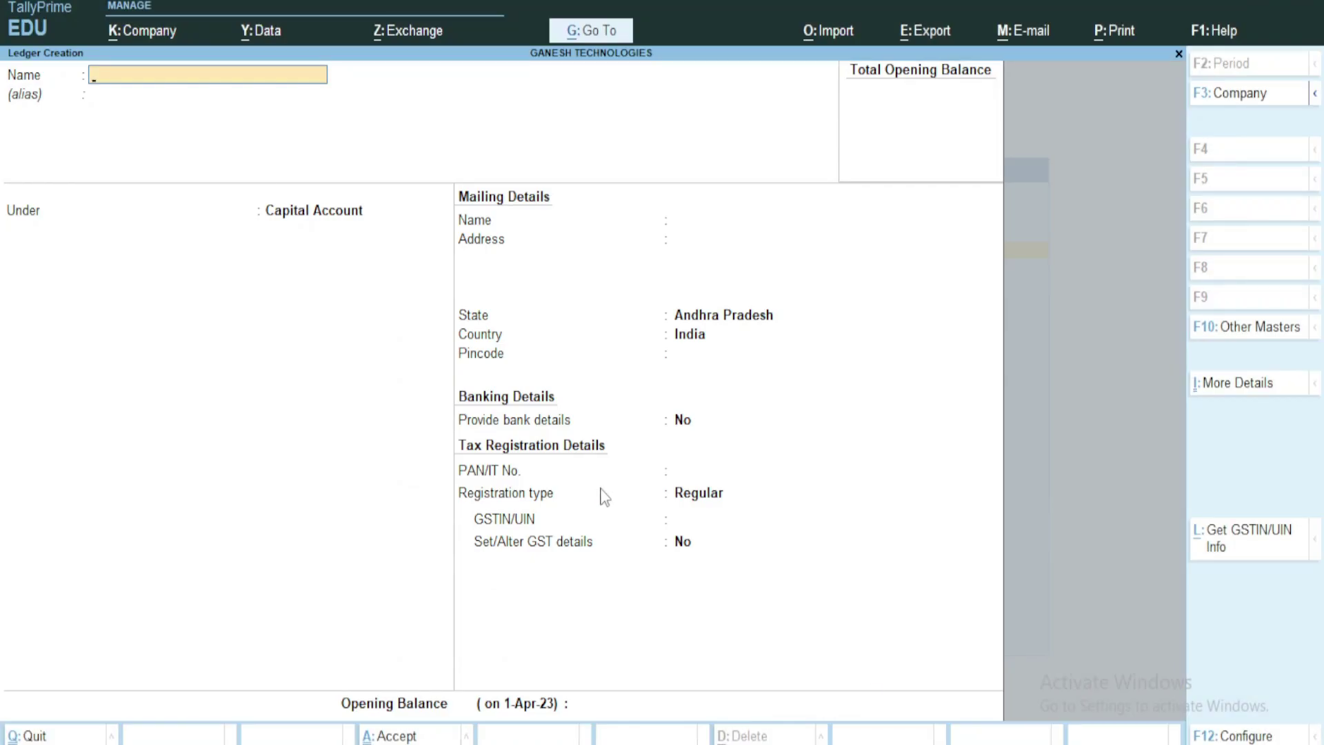
{"action": "key", "text": "Return"}
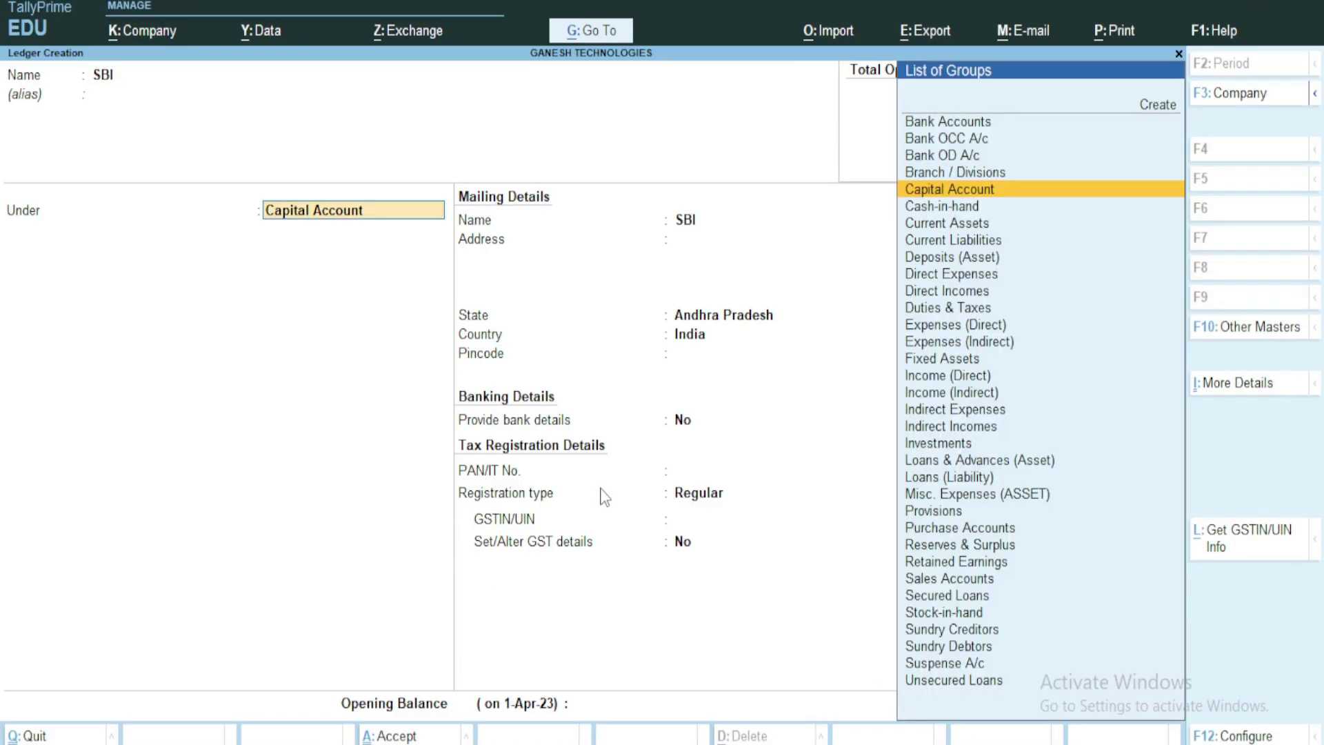
{"action": "type", "text": "N"}
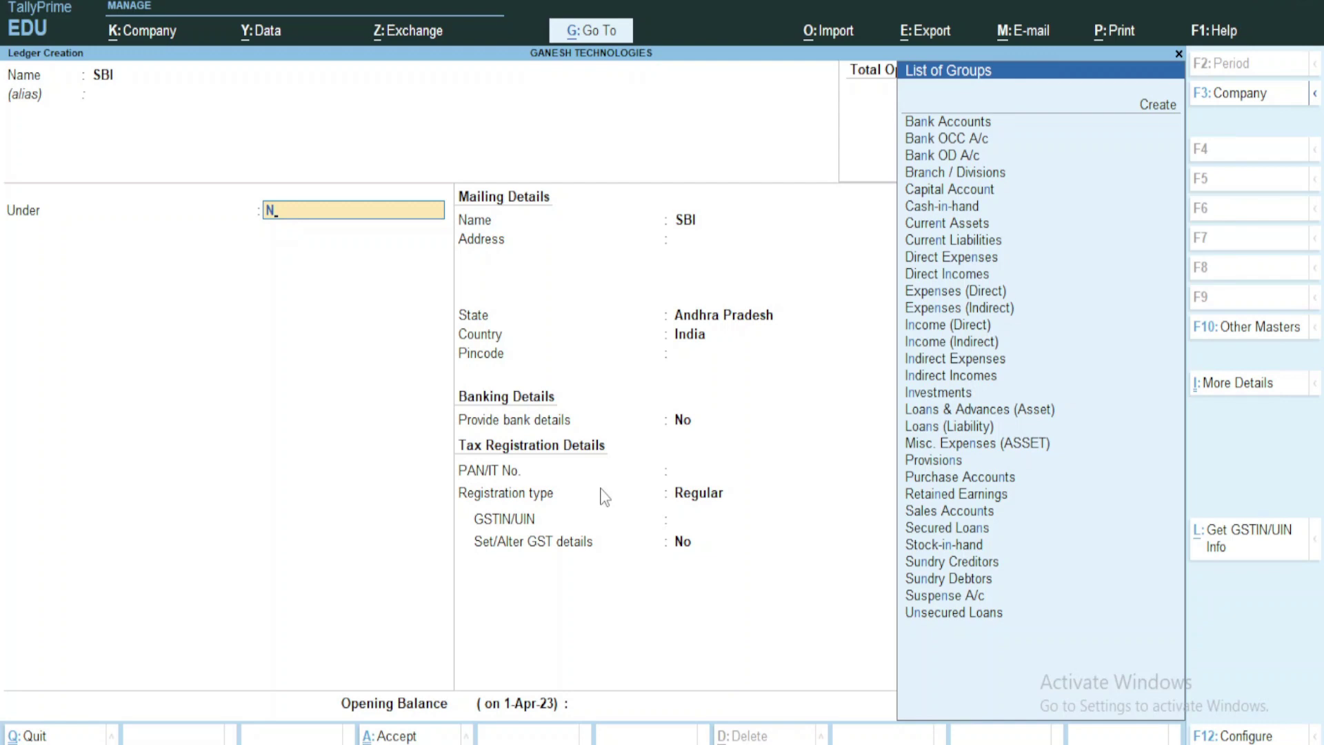
{"action": "key", "text": "BackSpace"}
{"action": "type", "text": "B"}
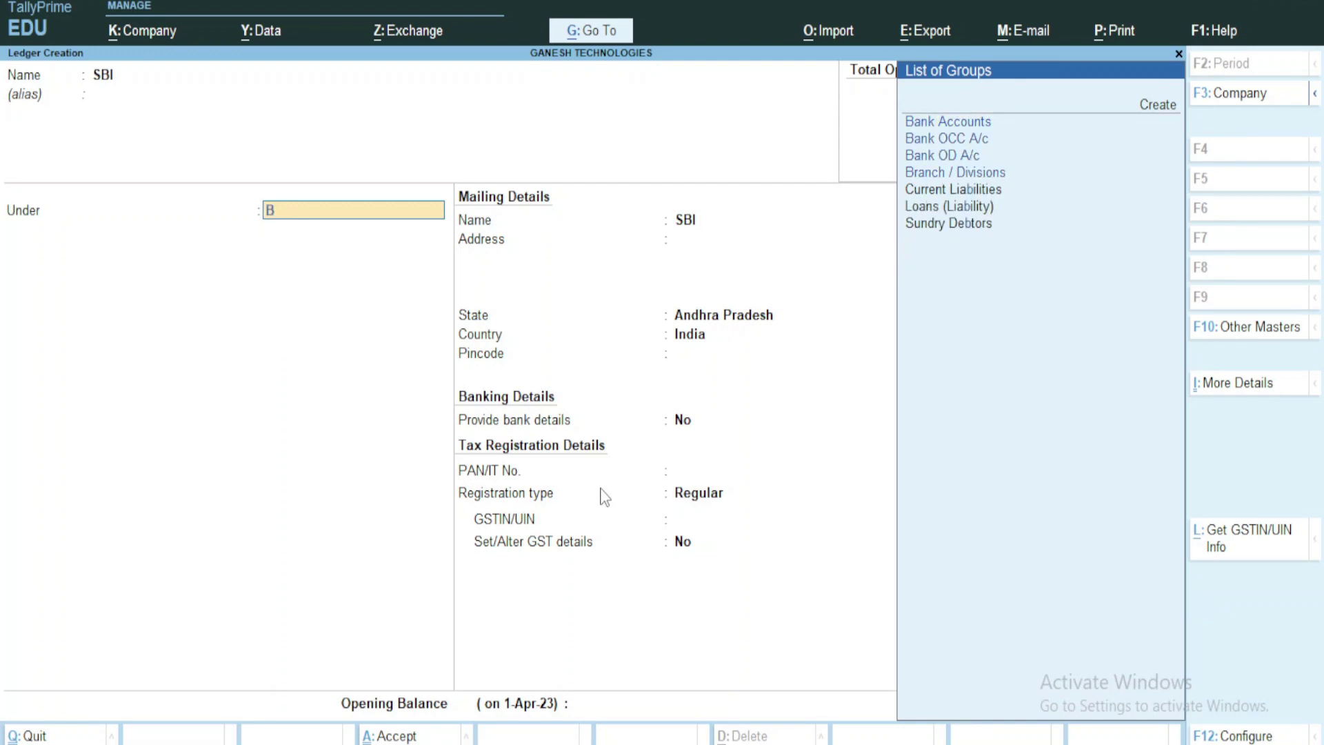
{"action": "key", "text": "Return"}
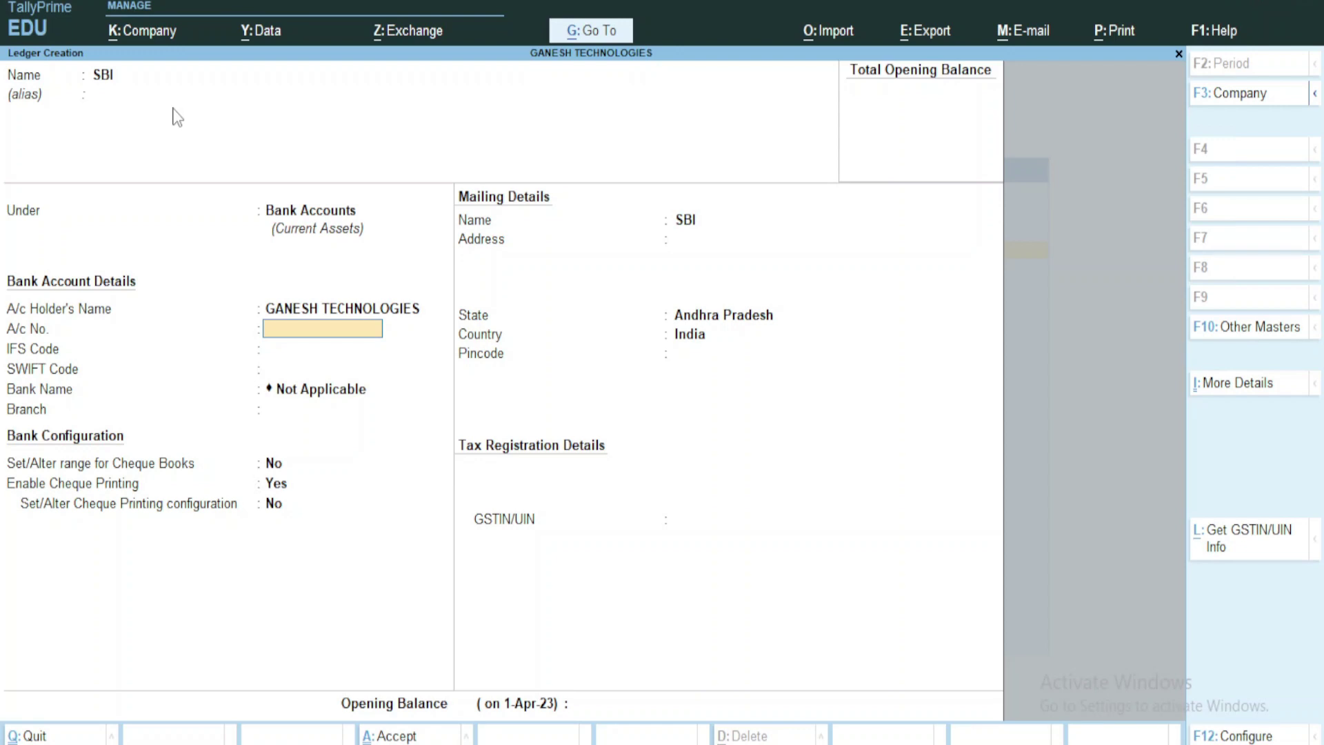
Step: Keep the default bank account, cheque configuration and mailing details, and save the SBI ledger
{"action": "key", "text": "Return"}
{"action": "key", "text": "Return"}
{"action": "key", "text": "Return"}
{"action": "key", "text": "Return"}
{"action": "key", "text": "Return"}
{"action": "key", "text": "Return"}
{"action": "key", "text": "Return"}
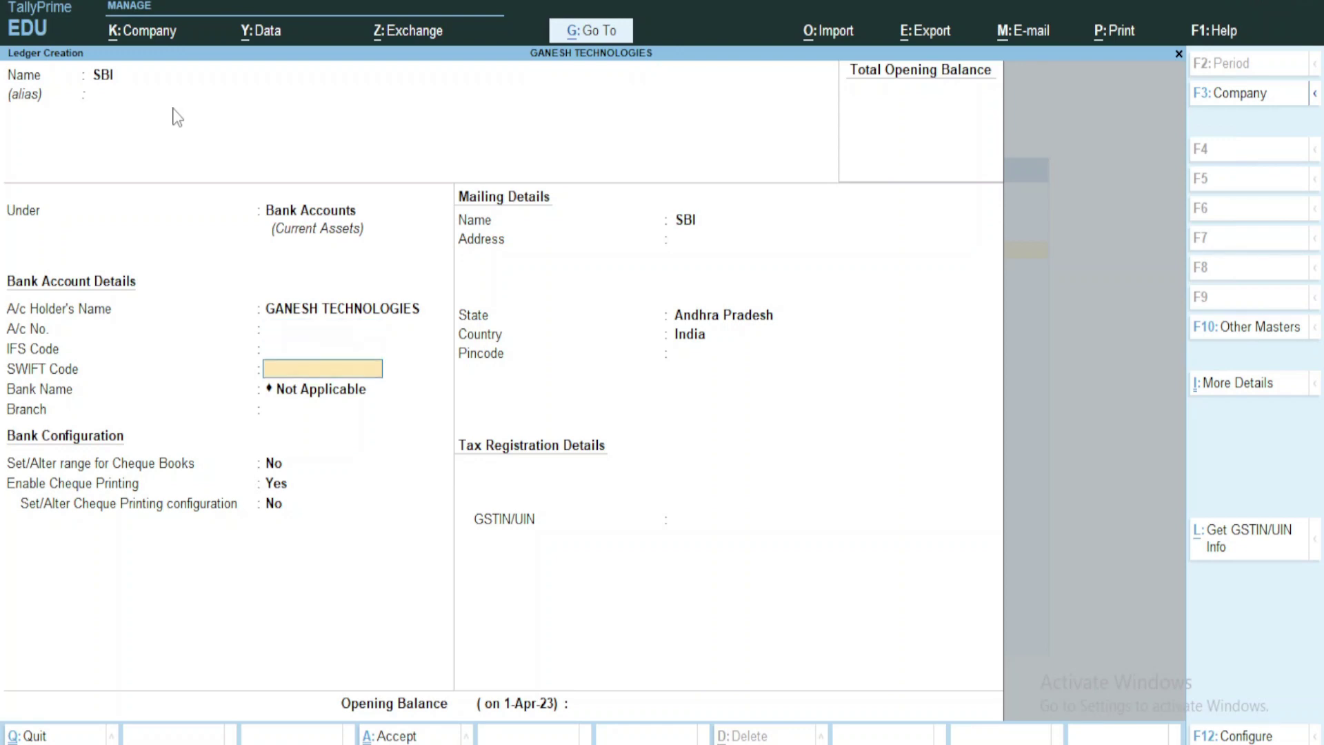
{"action": "key", "text": "Return"}
{"action": "key", "text": "Return"}
{"action": "key", "text": "Return"}
{"action": "key", "text": "Return"}
{"action": "key", "text": "Return"}
{"action": "key", "text": "Return"}
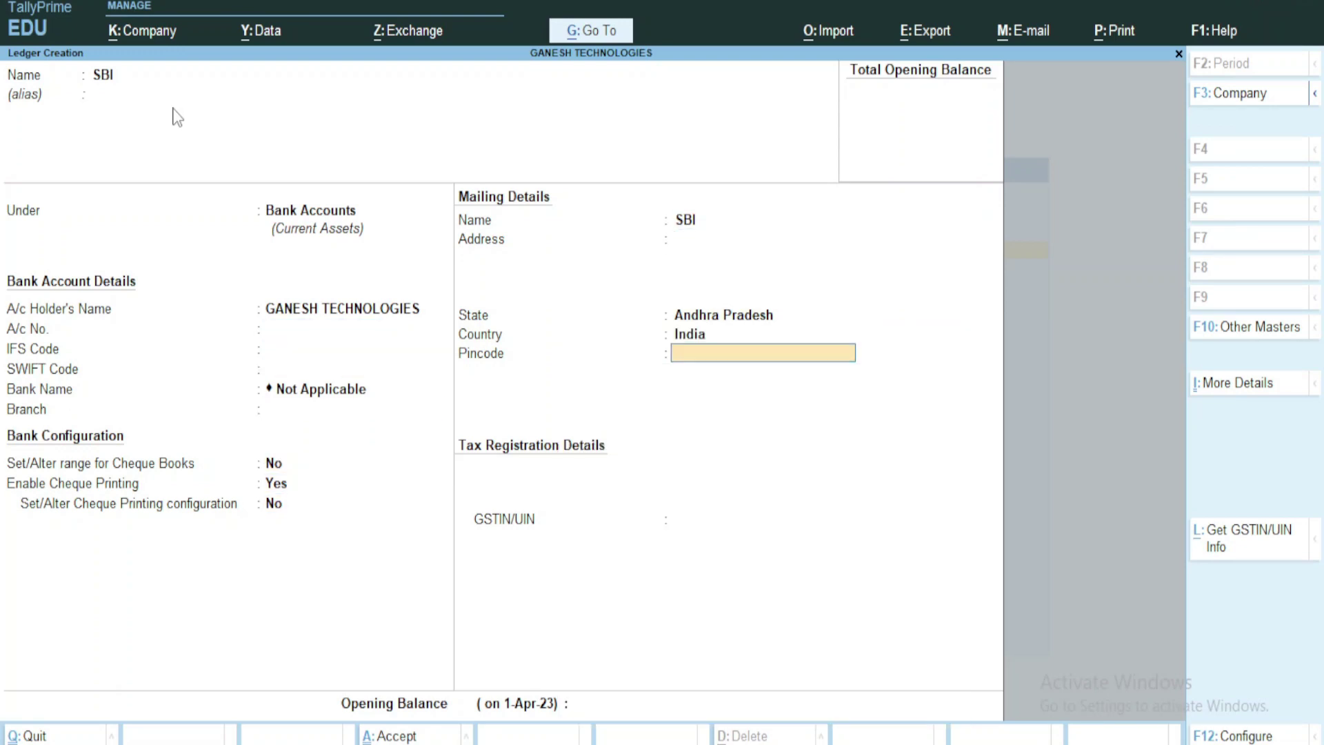
{"action": "key", "text": "Return"}
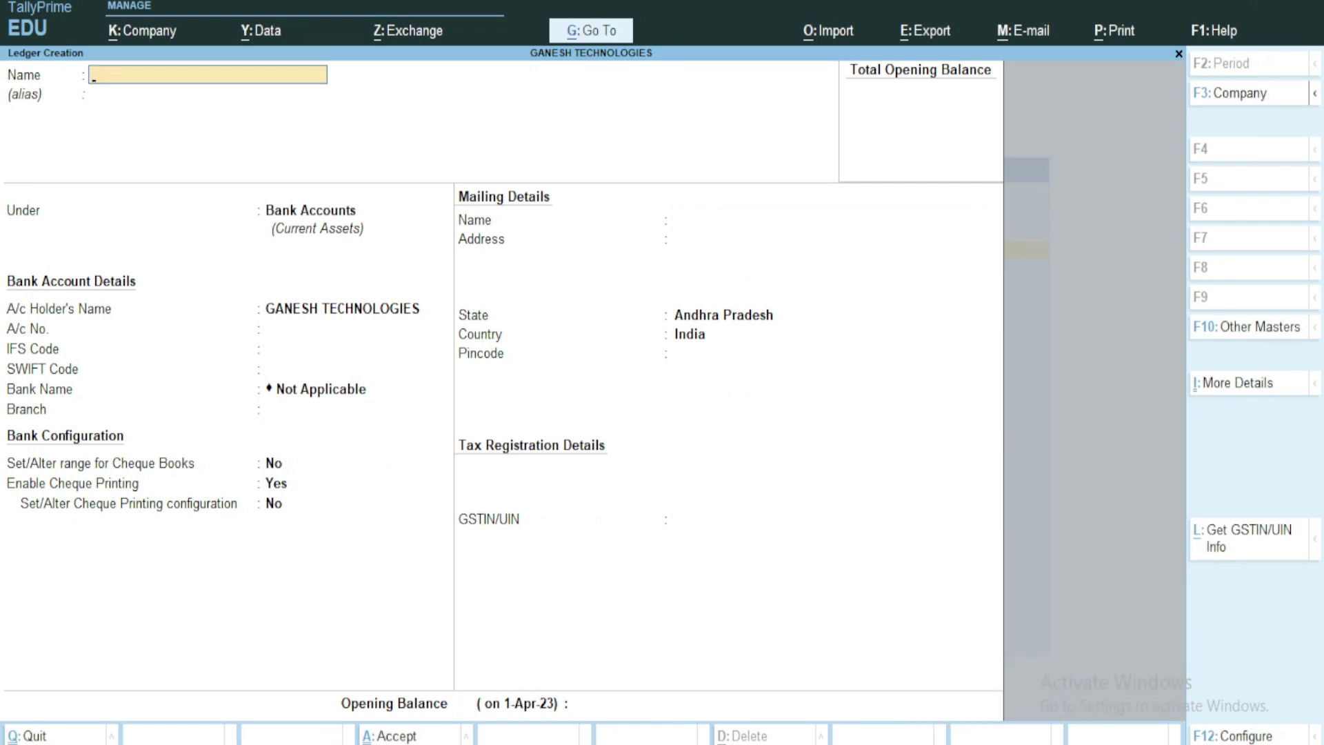
Step: Switch to the Word document and check the WAGES entry in the ledger list
{"action": "key", "text": "alt+Tab"}
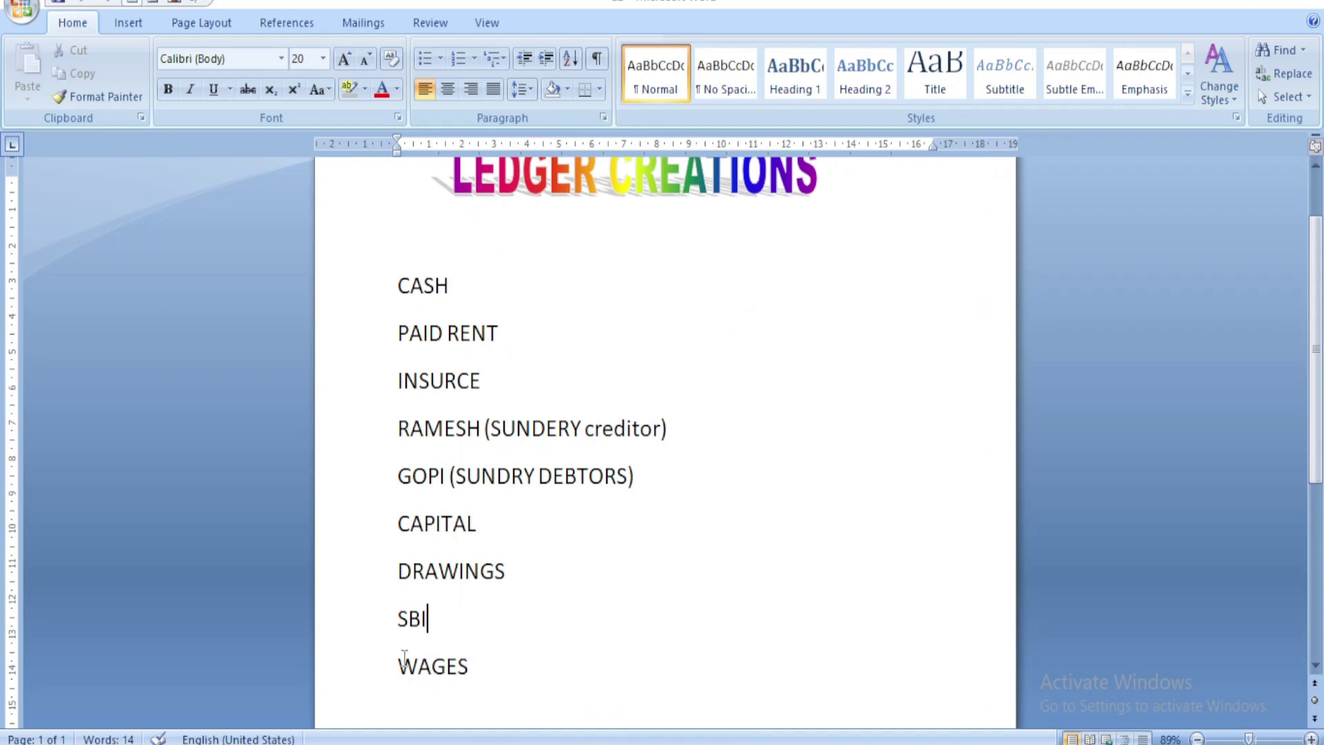
{"action": "left_click_drag", "start_coordinate": [397, 668], "coordinate": [520, 668]}
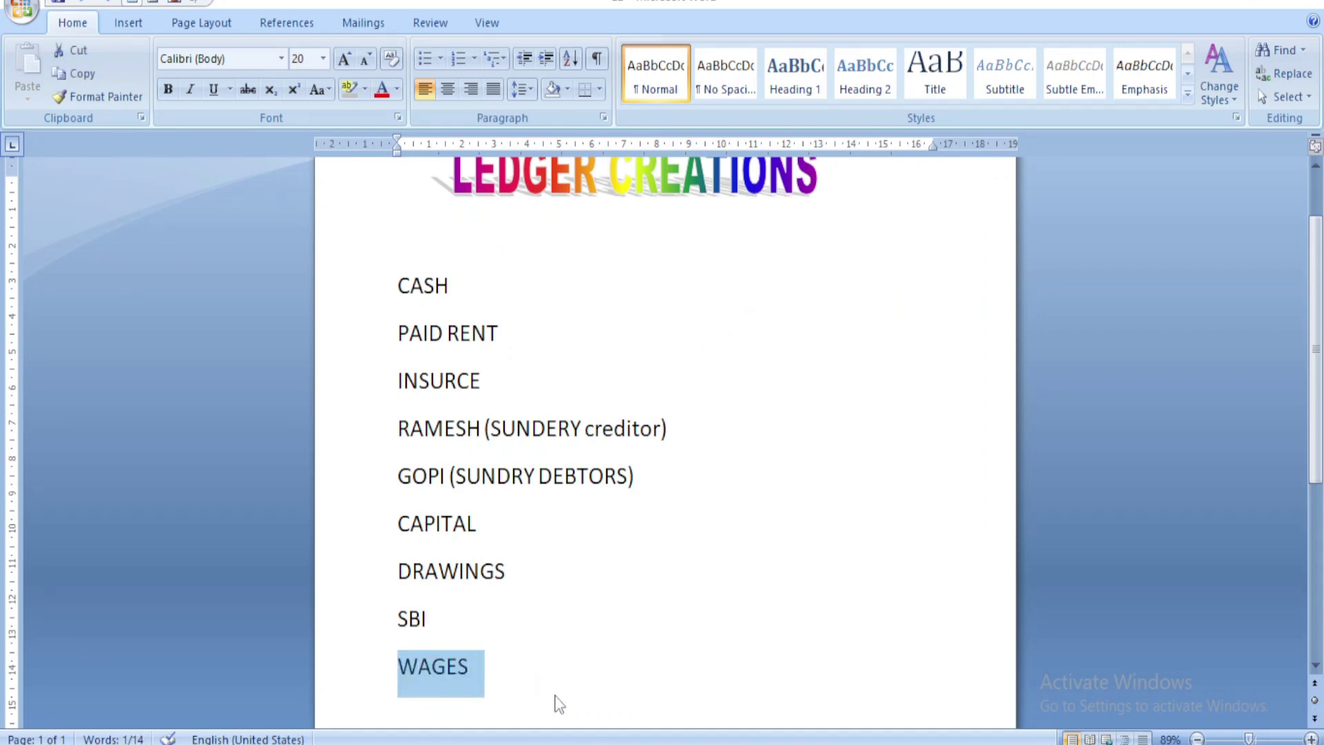
{"action": "left_click", "coordinate": [552, 682]}
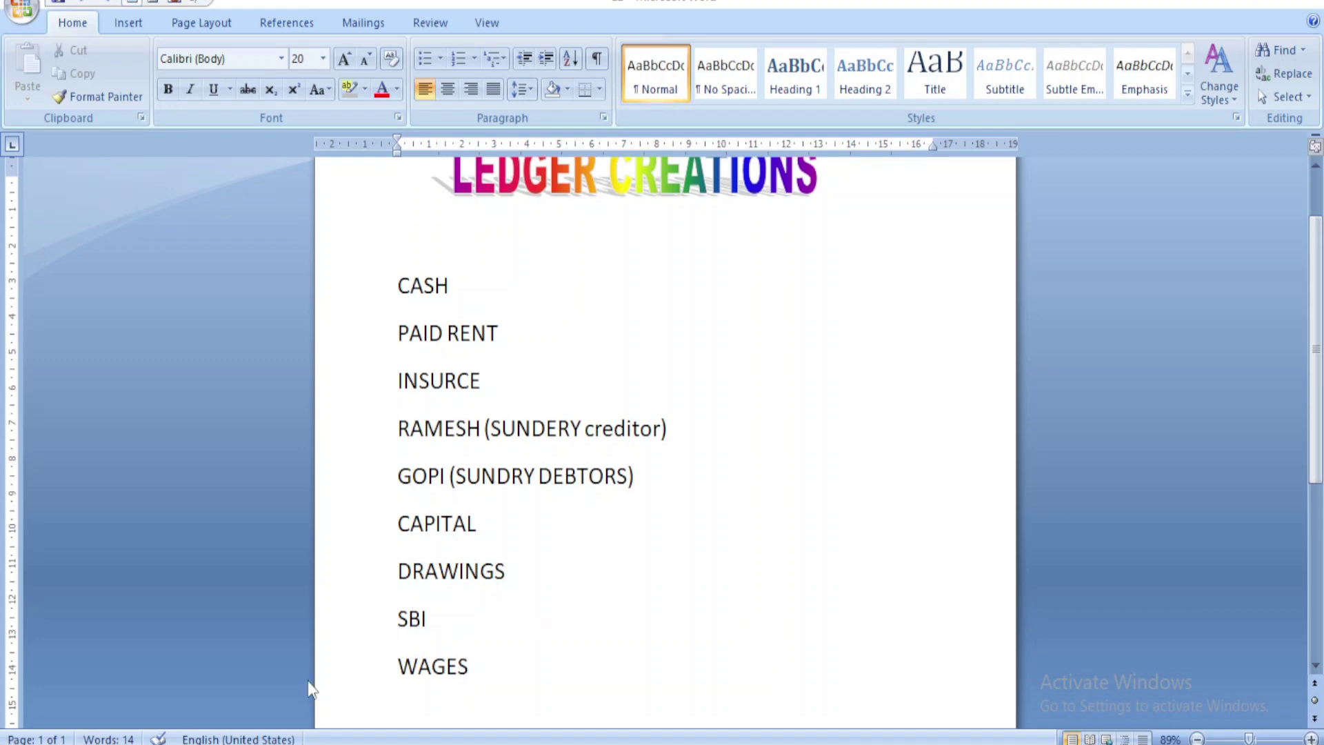
Step: Switch to TallyPrime, name the new ledger WAGES and place it under the Direct Expenses group
{"action": "key", "text": "alt+Tab"}
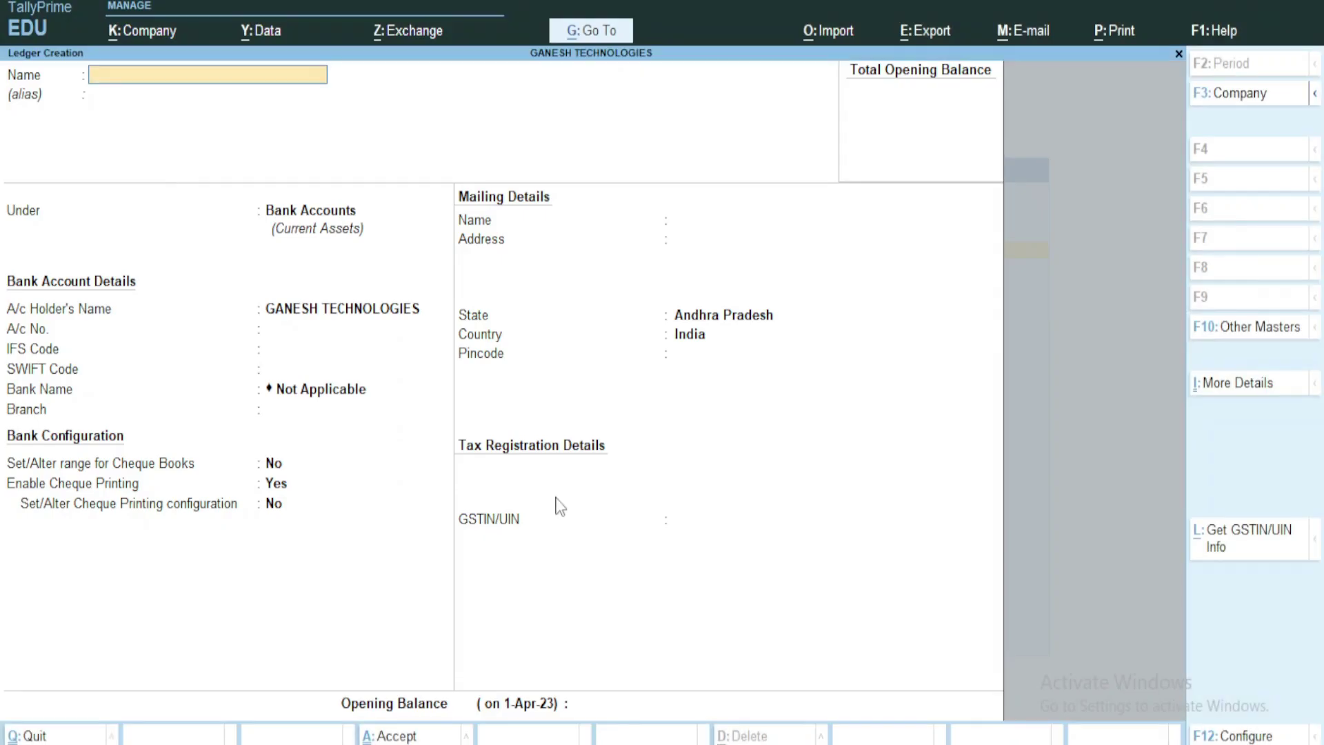
{"action": "type", "text": "WAGES"}
{"action": "key", "text": "Return"}
{"action": "type", "text": "D"}
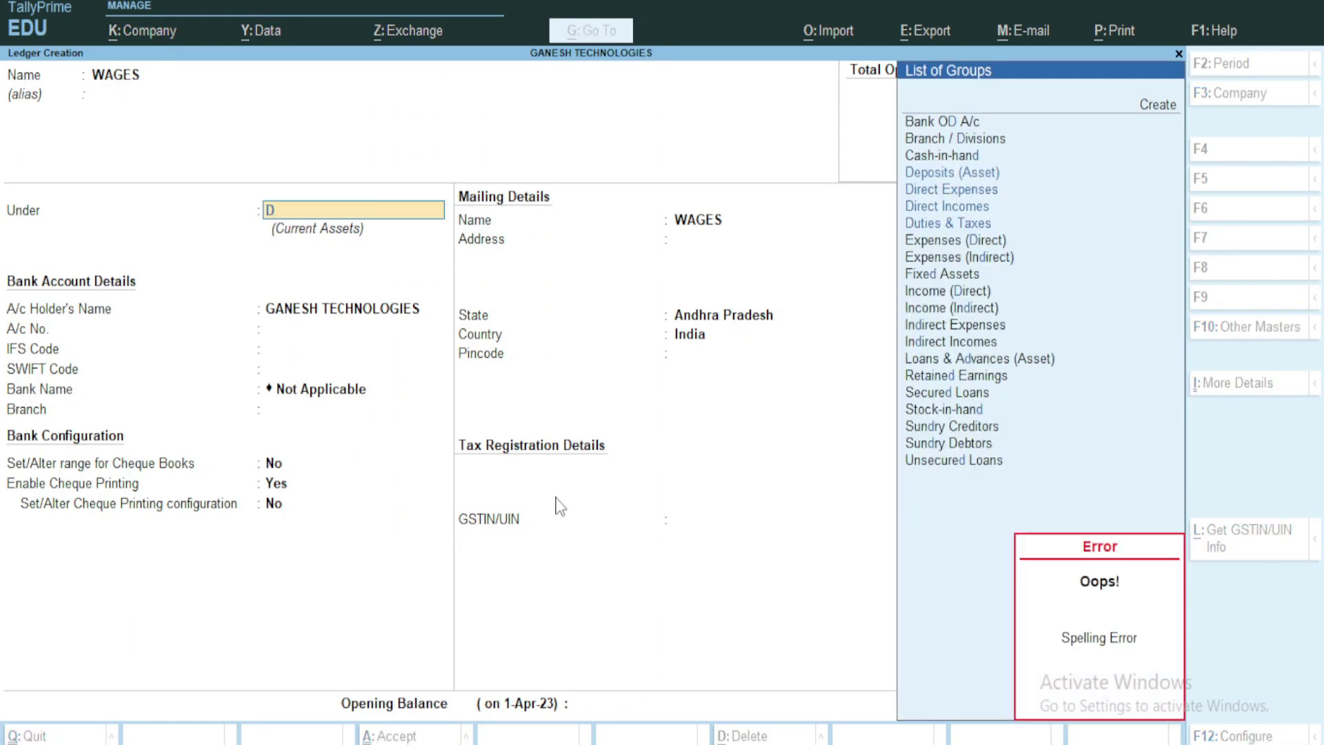
{"action": "key", "text": "Down"}
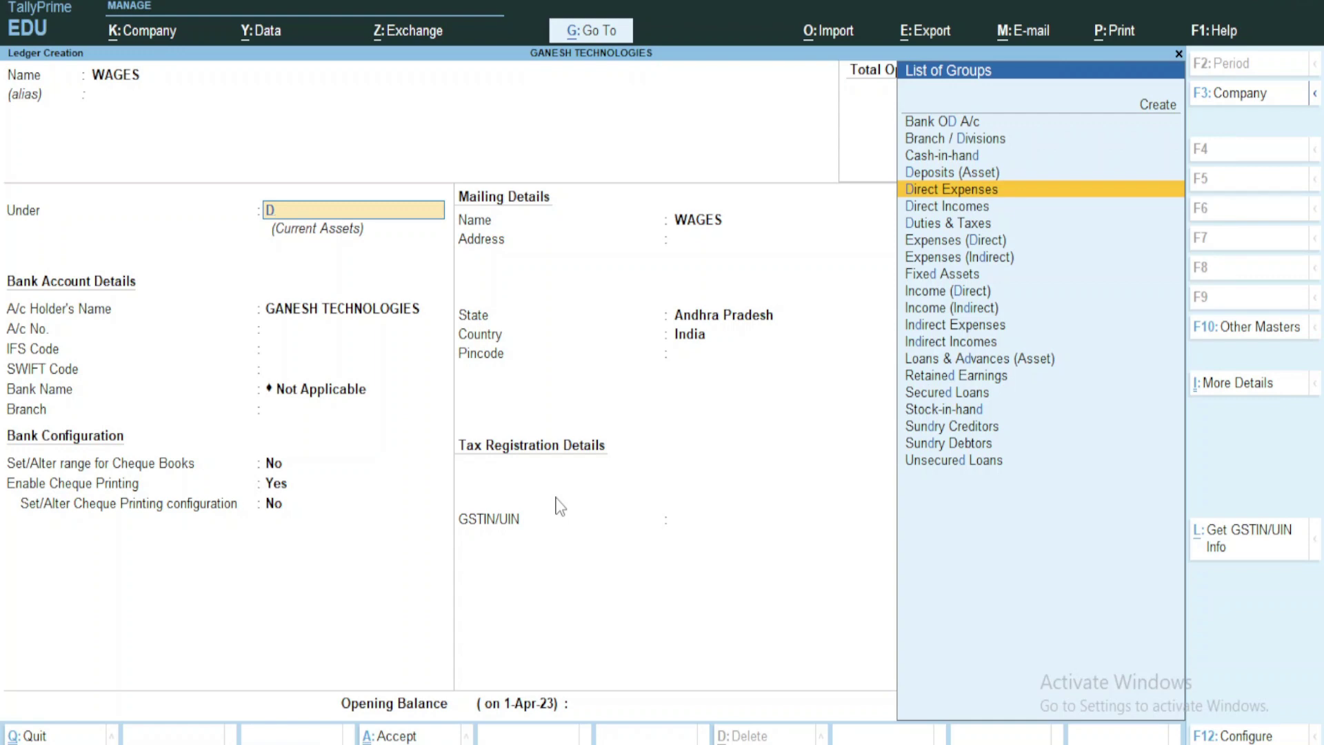
{"action": "key", "text": "Down"}
{"action": "key", "text": "Up"}
{"action": "key", "text": "Return"}
Step: Keep the default ledger type, GST and banking settings, save the WAGES ledger and leave ledger creation
{"action": "key", "text": "Return"}
{"action": "key", "text": "Return"}
{"action": "key", "text": "Return"}
{"action": "key", "text": "Return"}
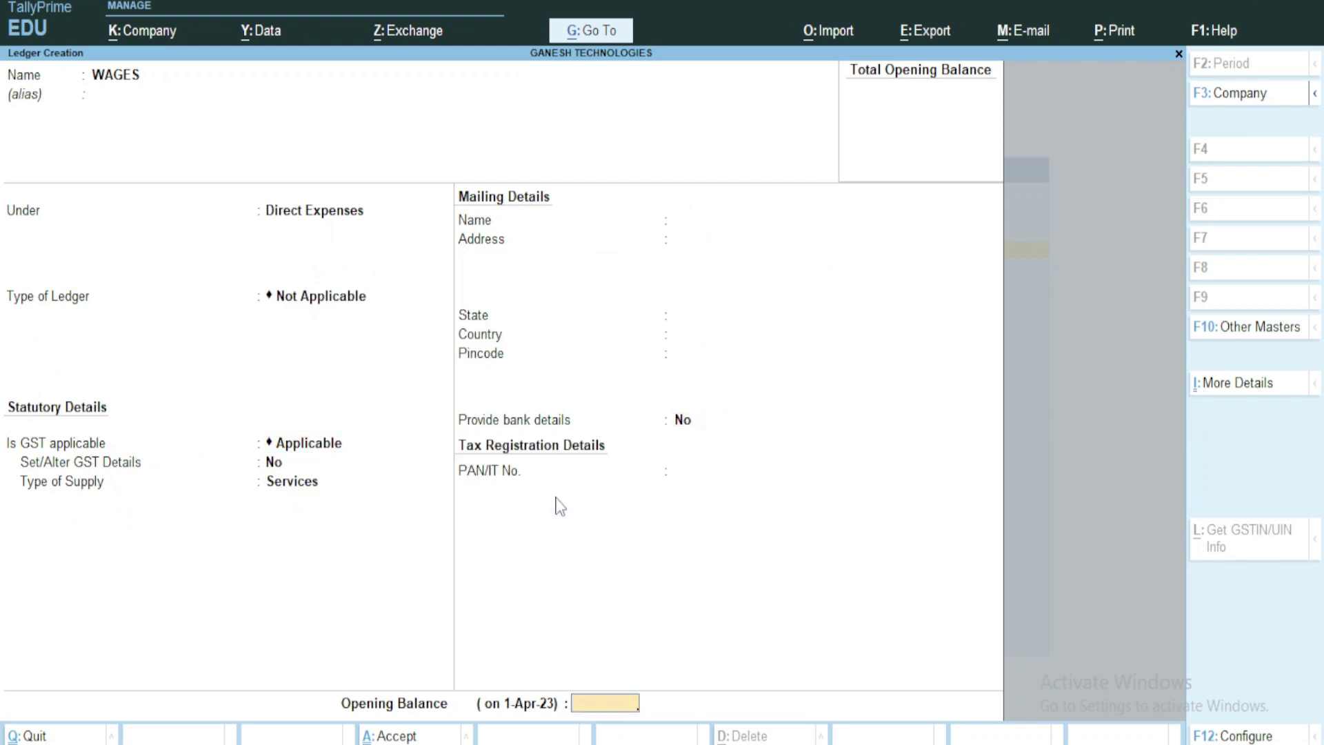
{"action": "key", "text": "Return"}
{"action": "key", "text": "Escape"}
{"action": "key", "text": "y"}
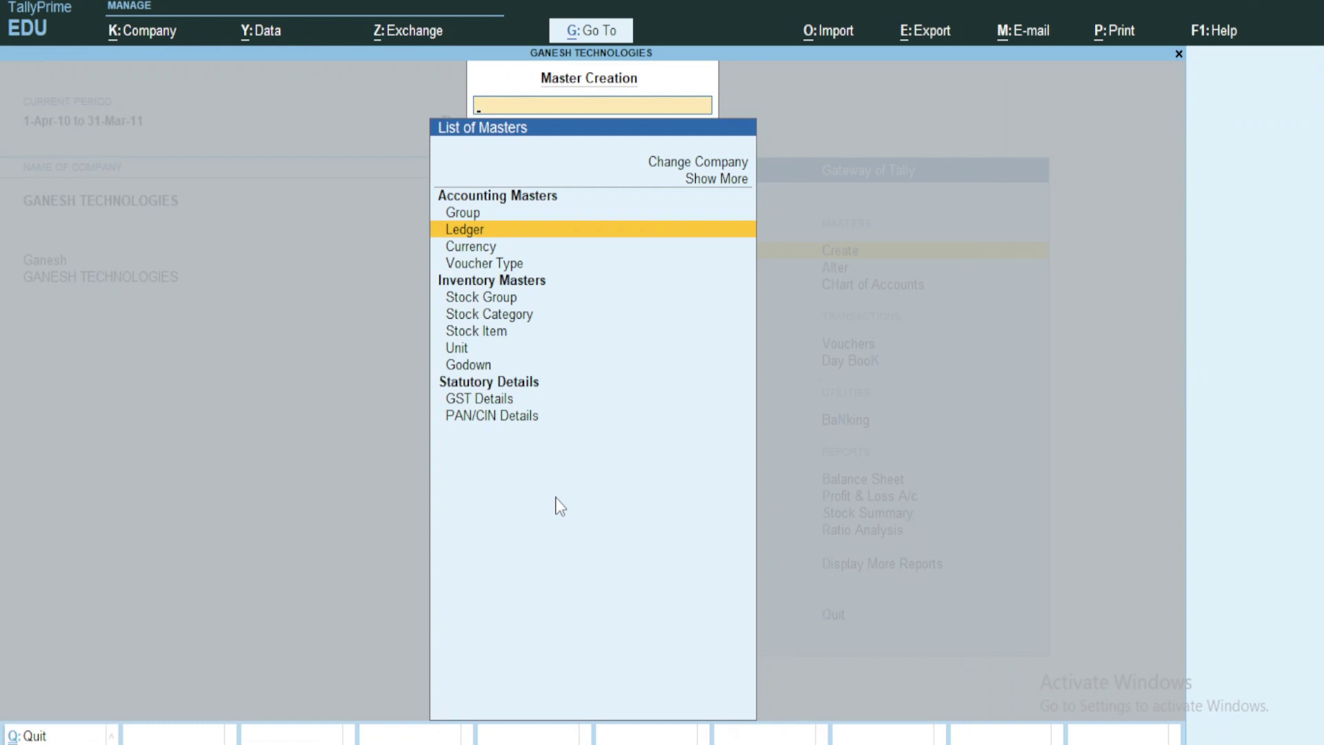
Step: Switch to the Word document, check the CASH entry in the ledger list and return to TallyPrime
{"action": "key", "text": "alt+Tab"}
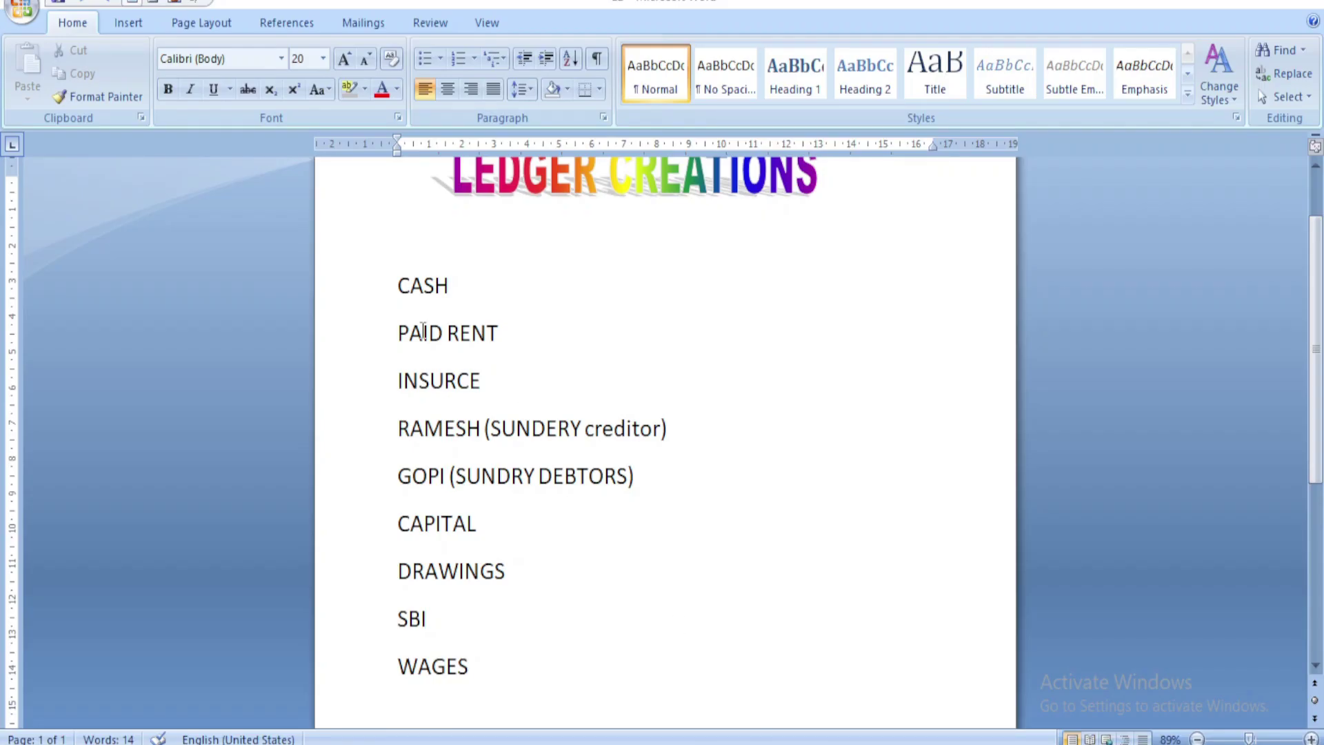
{"action": "left_click_drag", "start_coordinate": [398, 285], "coordinate": [462, 285]}
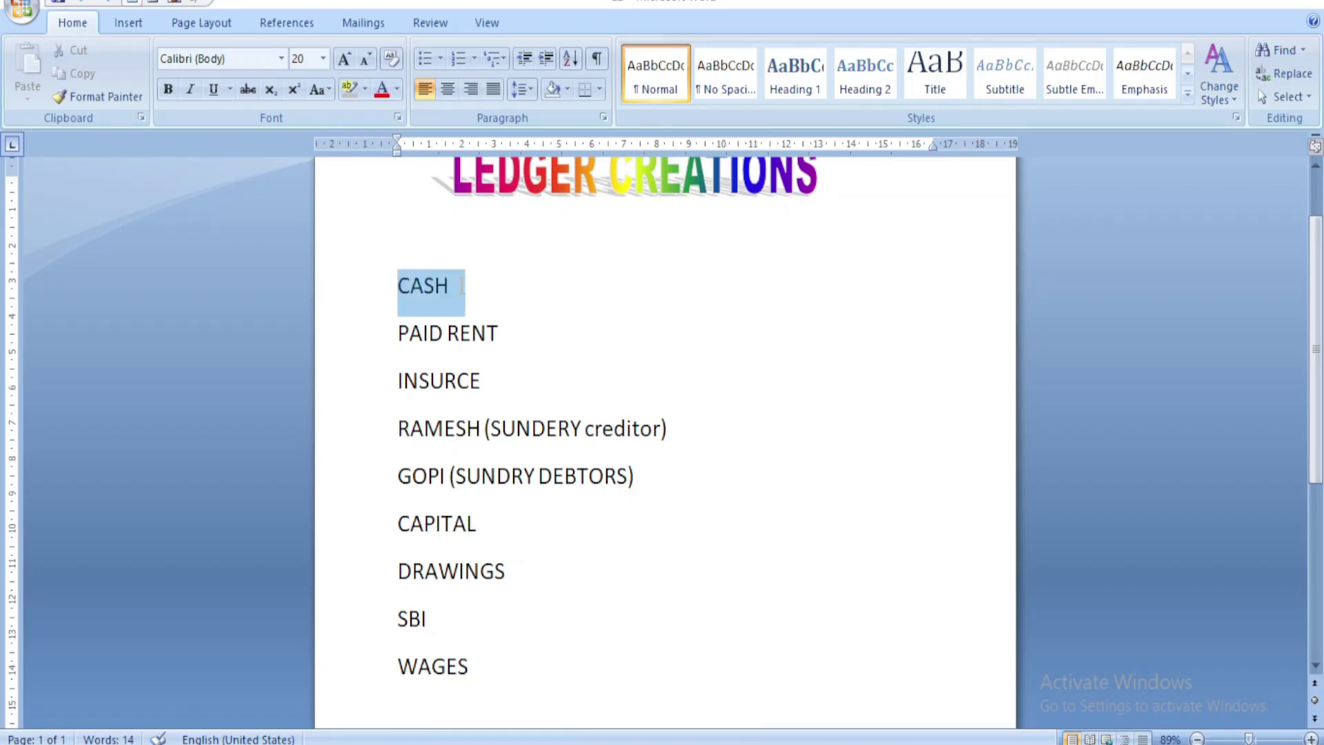
{"action": "left_click", "coordinate": [579, 341]}
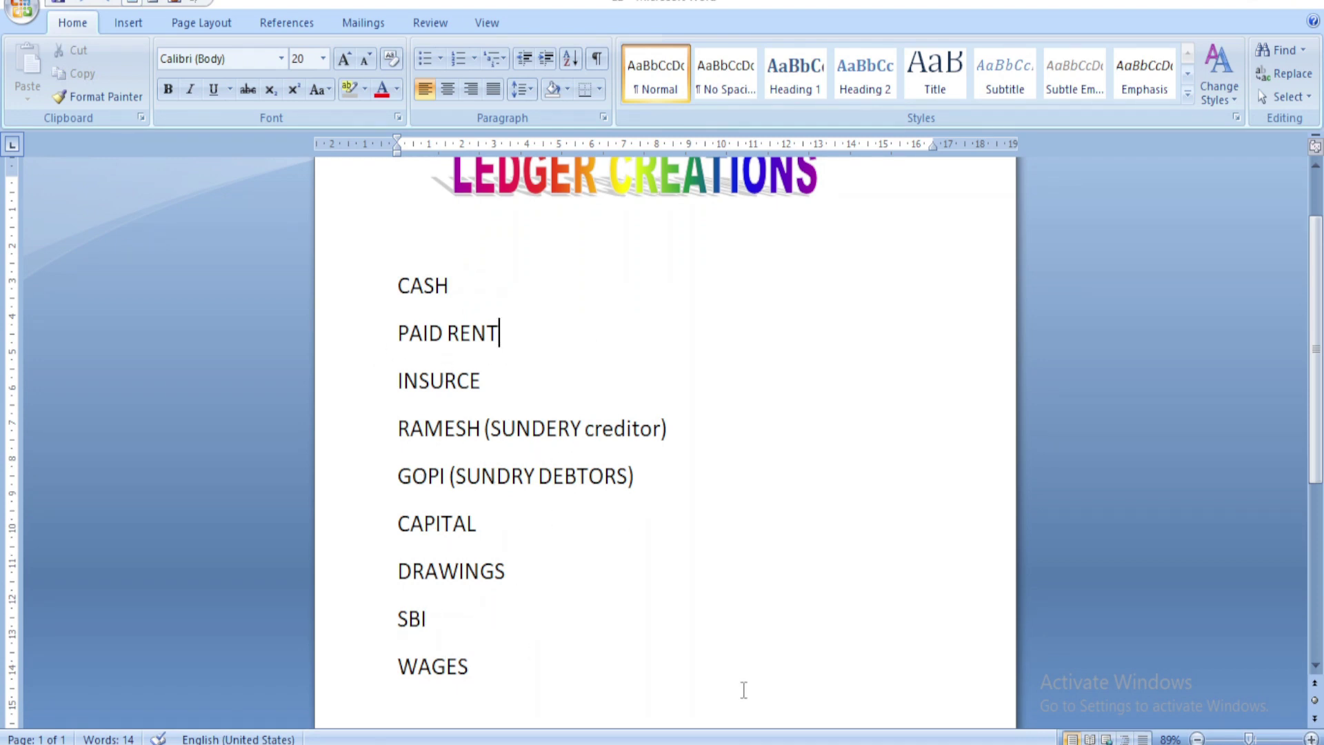
{"action": "key", "text": "alt+Tab"}
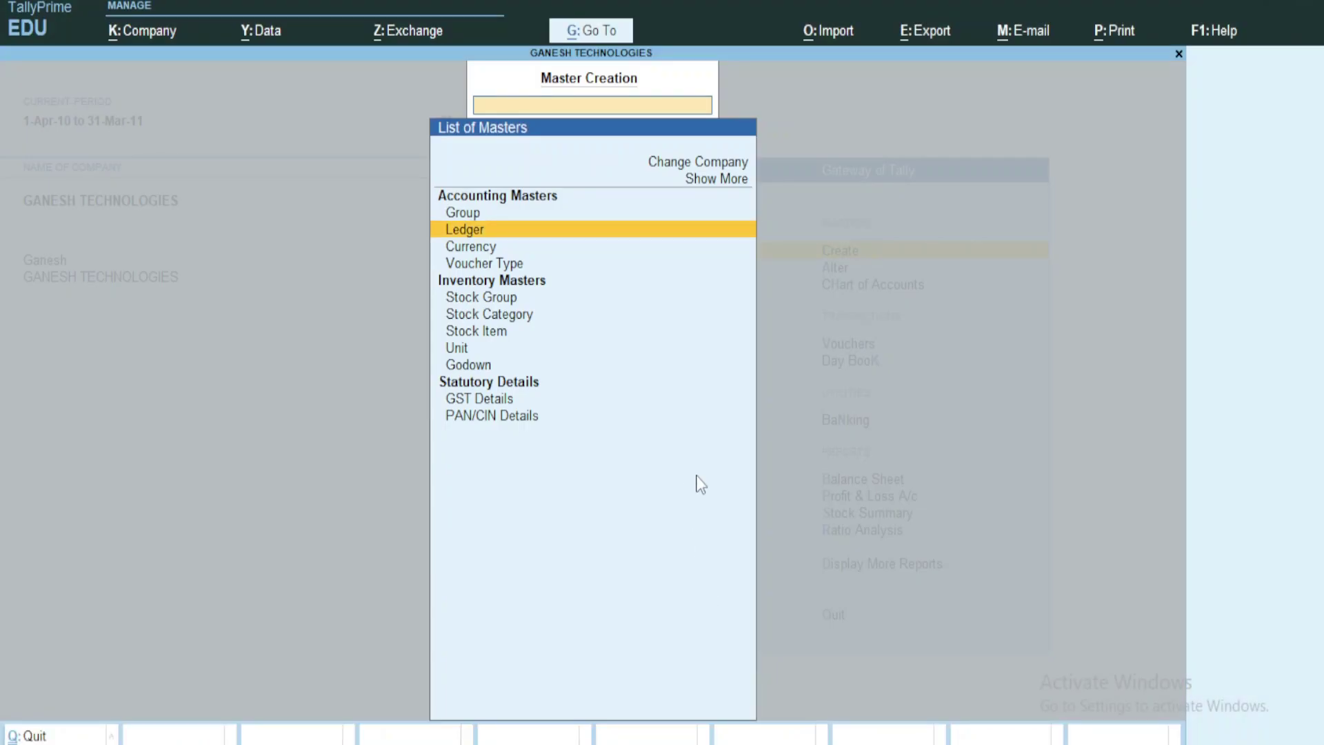
{"action": "key", "text": "Return"}
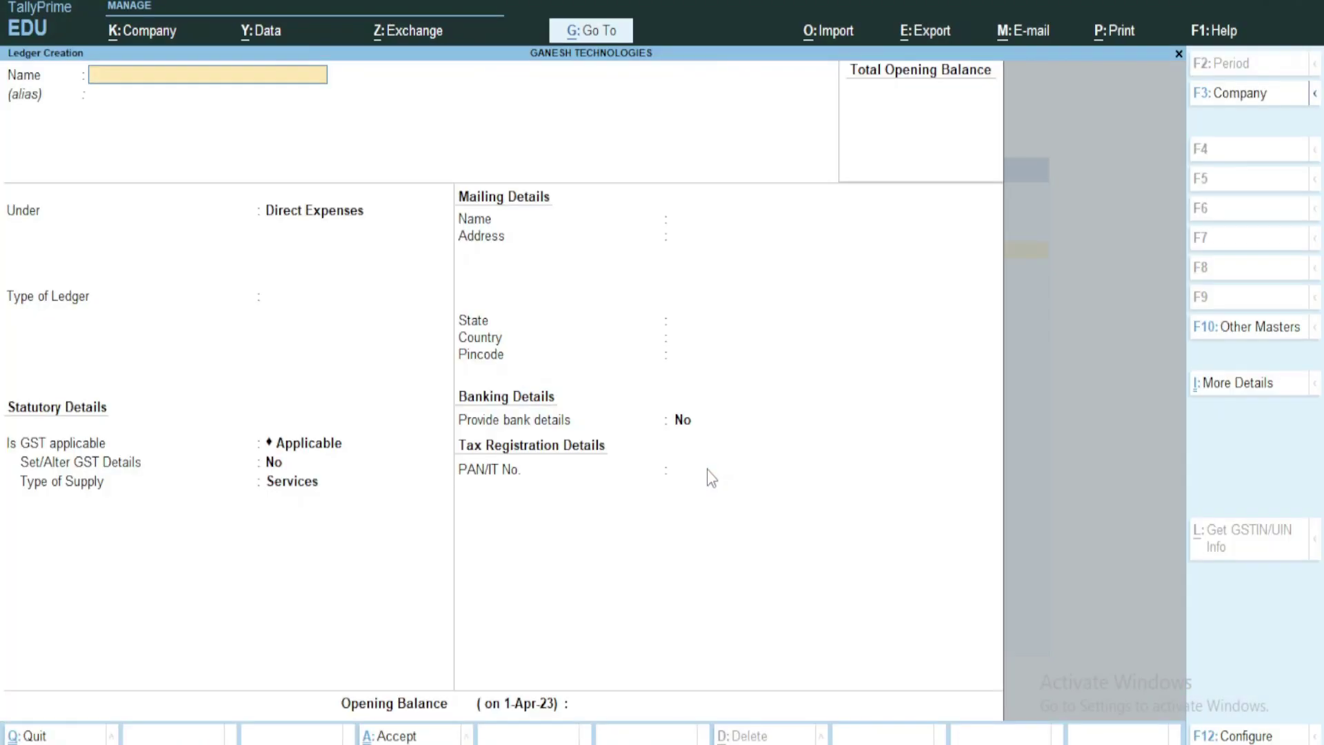
{"action": "key", "text": "Escape"}
{"action": "key", "text": "Escape"}
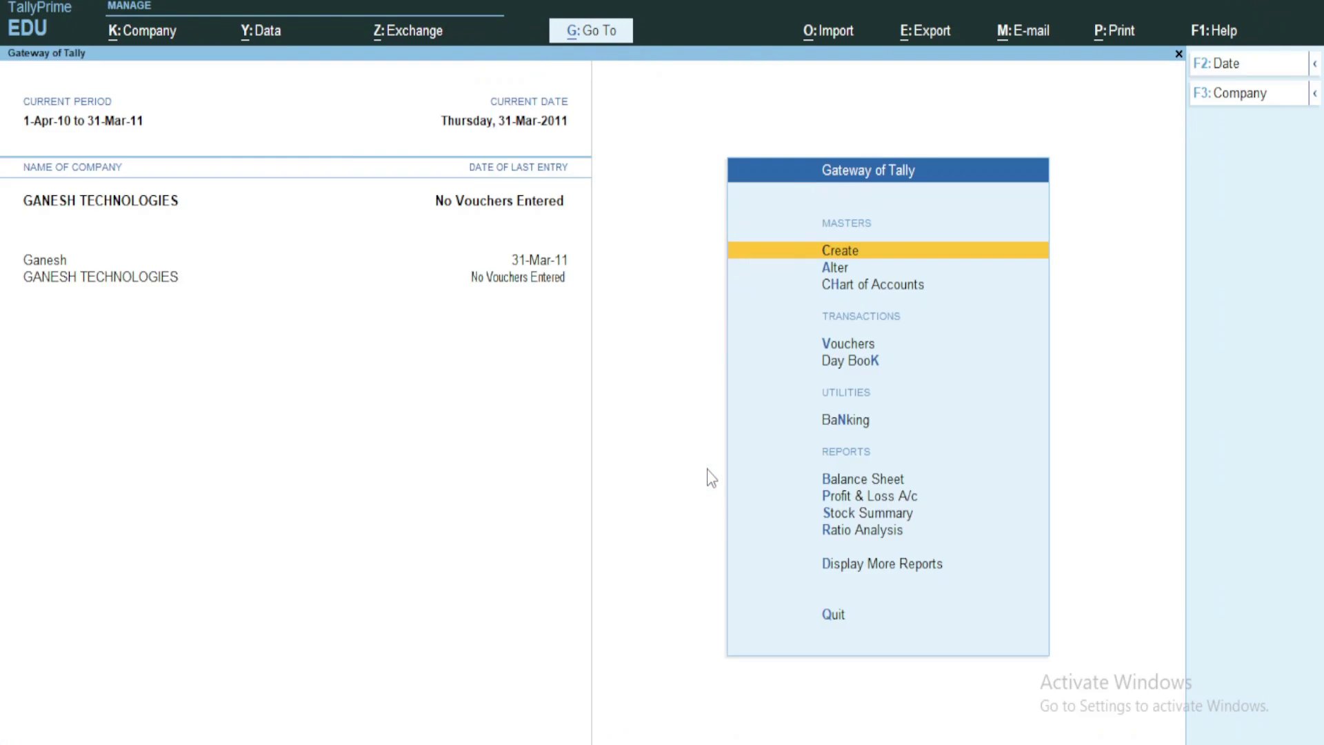
{"action": "key", "text": "Down"}
{"action": "key", "text": "Up"}
{"action": "key", "text": "Return"}
{"action": "key", "text": "Down"}
{"action": "key", "text": "Return"}
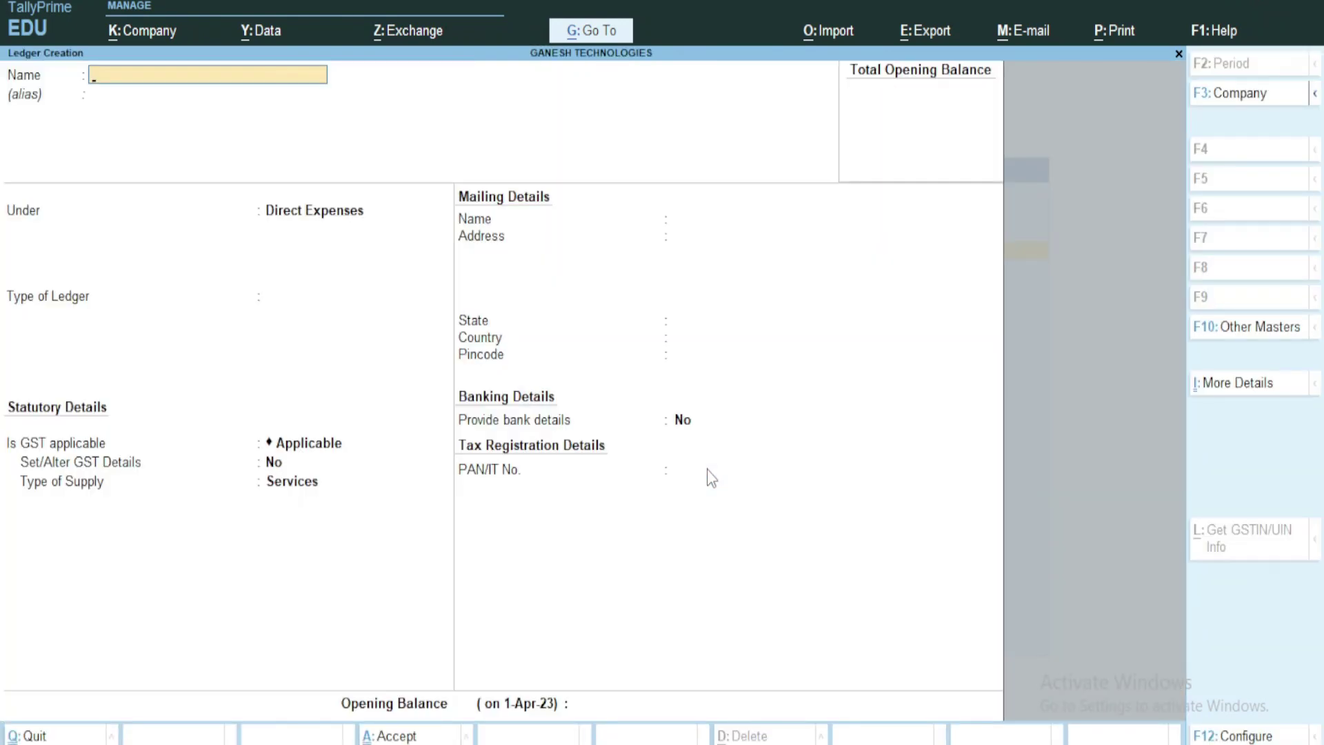
{"action": "key", "text": "Escape"}
{"action": "key", "text": "Escape"}
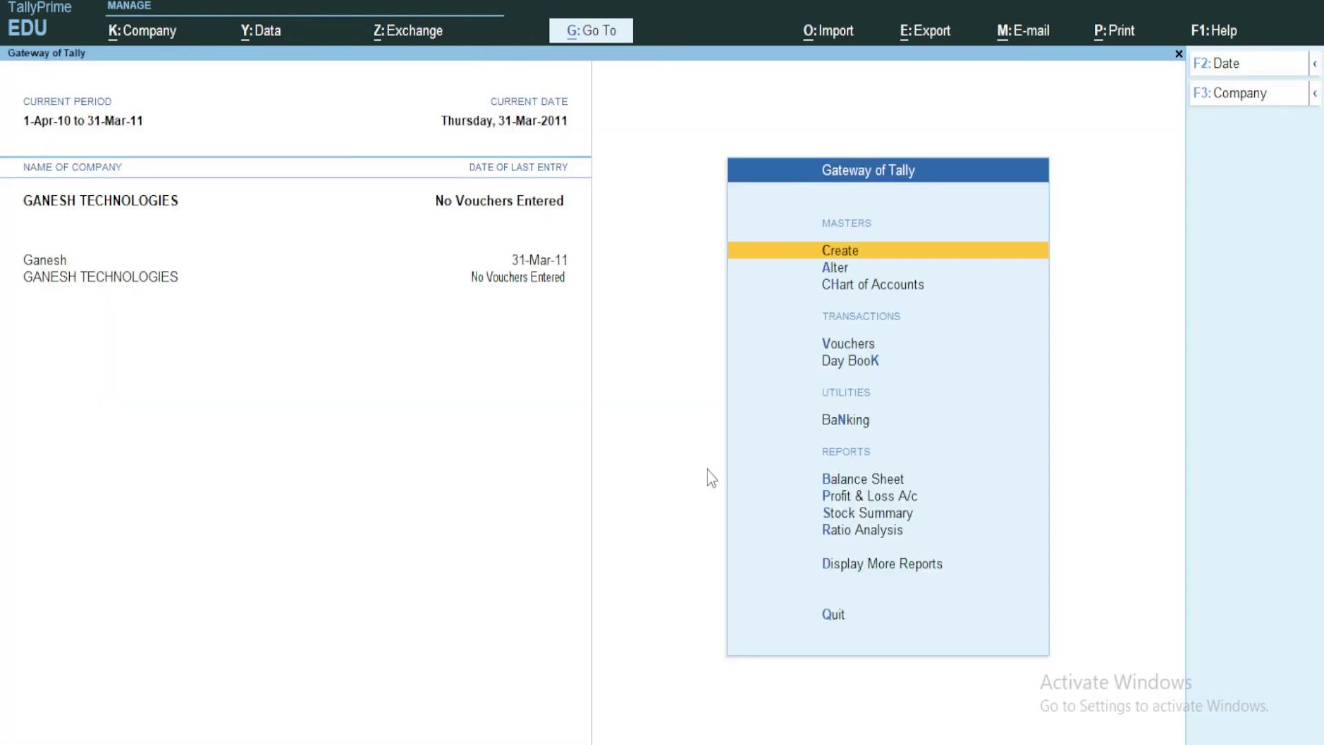
Step: Open the list of existing ledgers for alteration
{"action": "key", "text": "Down"}
{"action": "key", "text": "Return"}
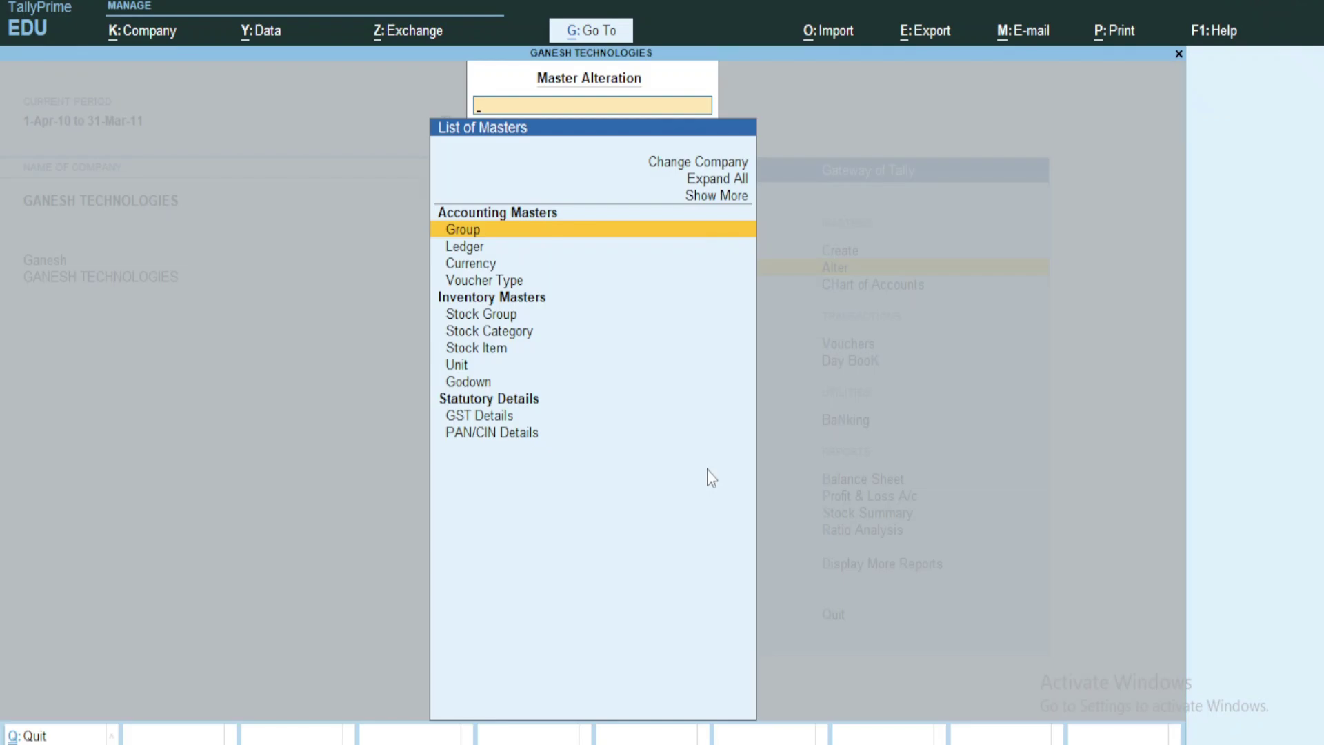
{"action": "key", "text": "Down"}
{"action": "key", "text": "Return"}
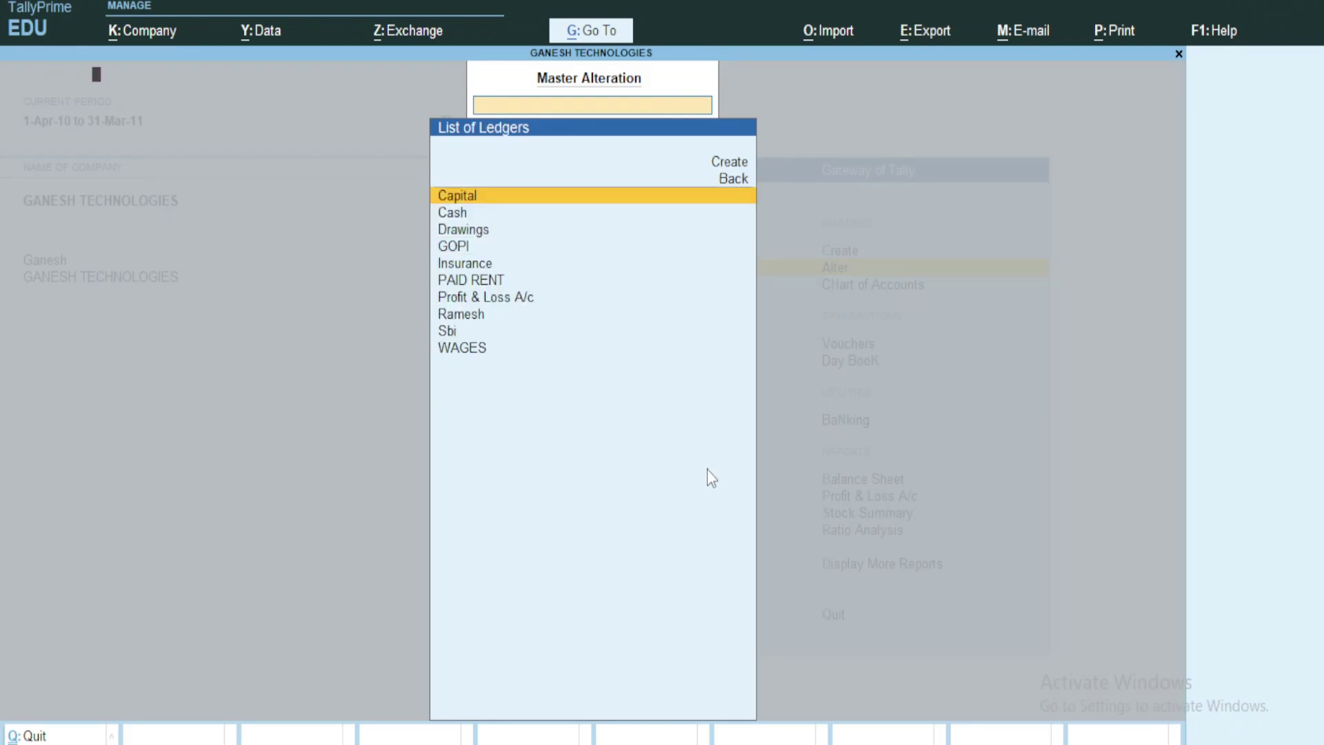
{"action": "key", "text": "Return"}
{"action": "key", "text": "Page_Down"}
{"action": "key", "text": "Escape"}
{"action": "key", "text": "y"}
Step: Go through the list of ledgers and compare the entries with those planned in the Word document
{"action": "key", "text": "Down"}
{"action": "key", "text": "Down"}
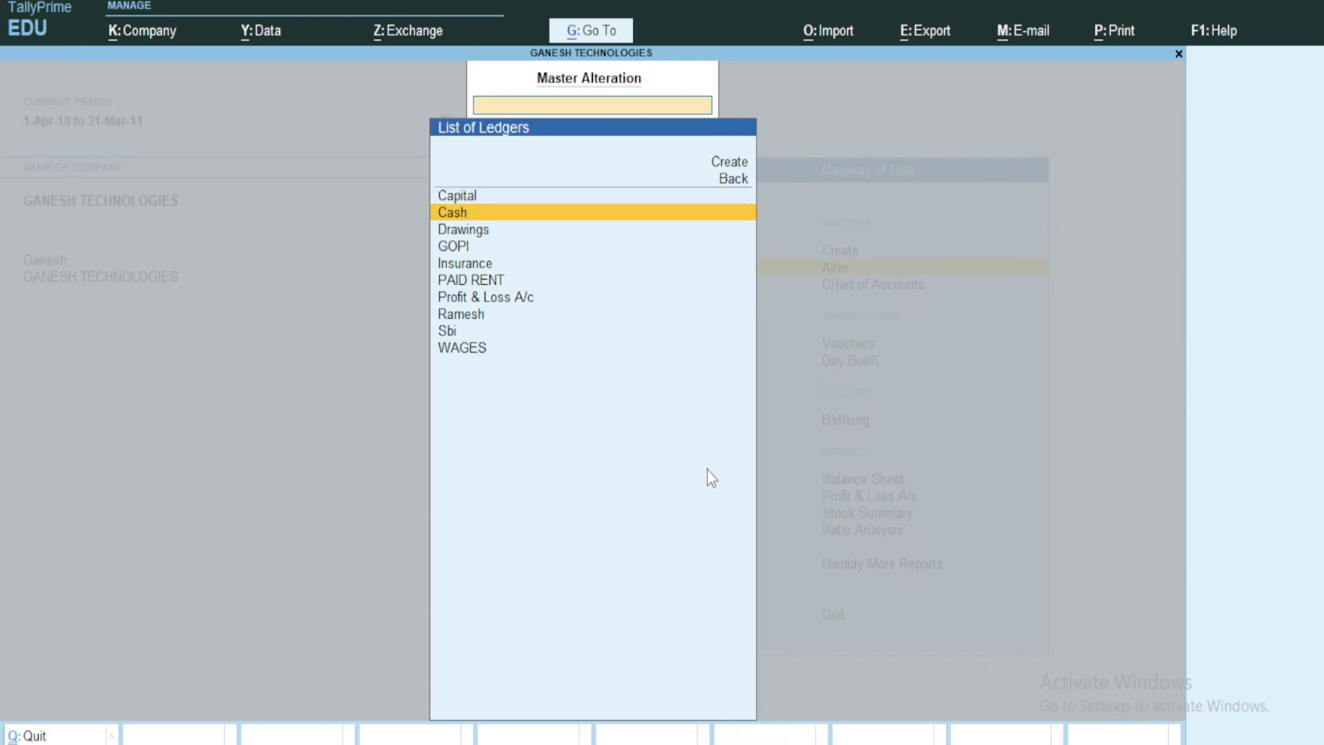
{"action": "key", "text": "Up"}
{"action": "key", "text": "Up"}
{"action": "key", "text": "Down"}
{"action": "key", "text": "Down"}
{"action": "key", "text": "Down"}
{"action": "key", "text": "Down"}
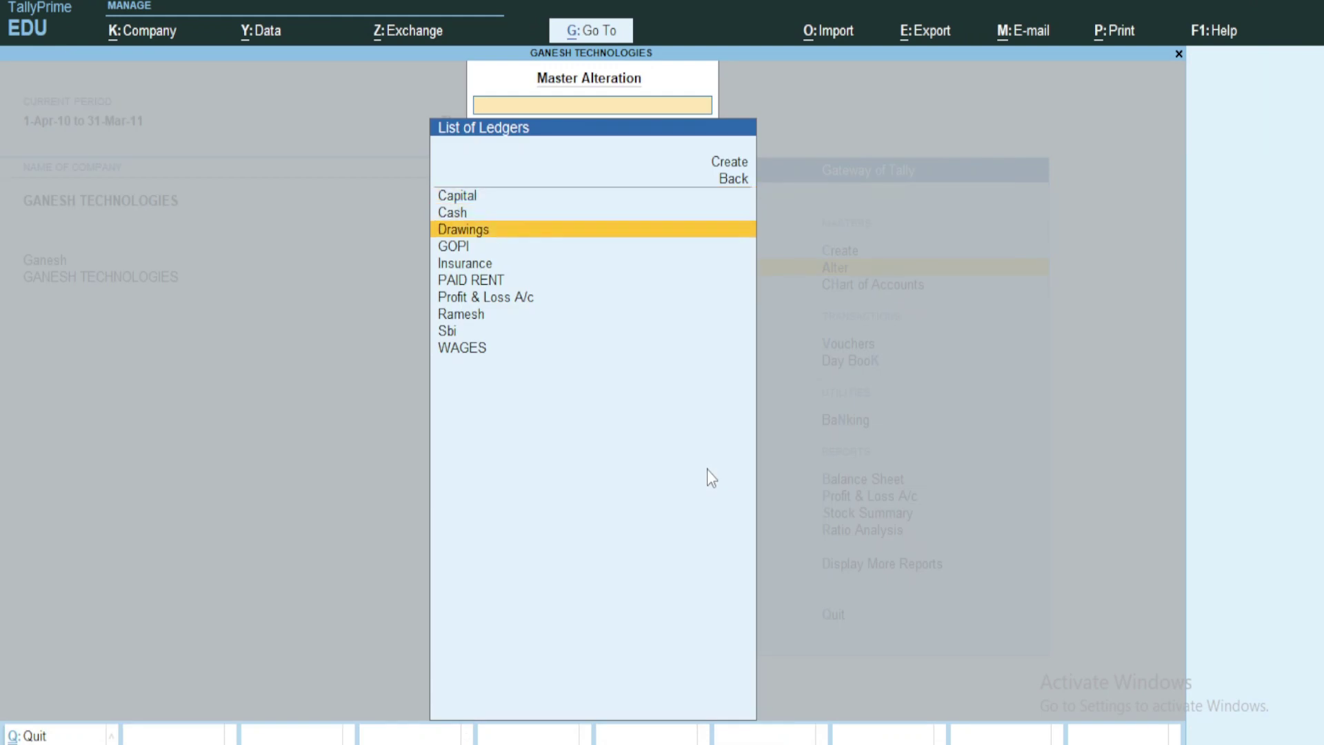
{"action": "key", "text": "Down"}
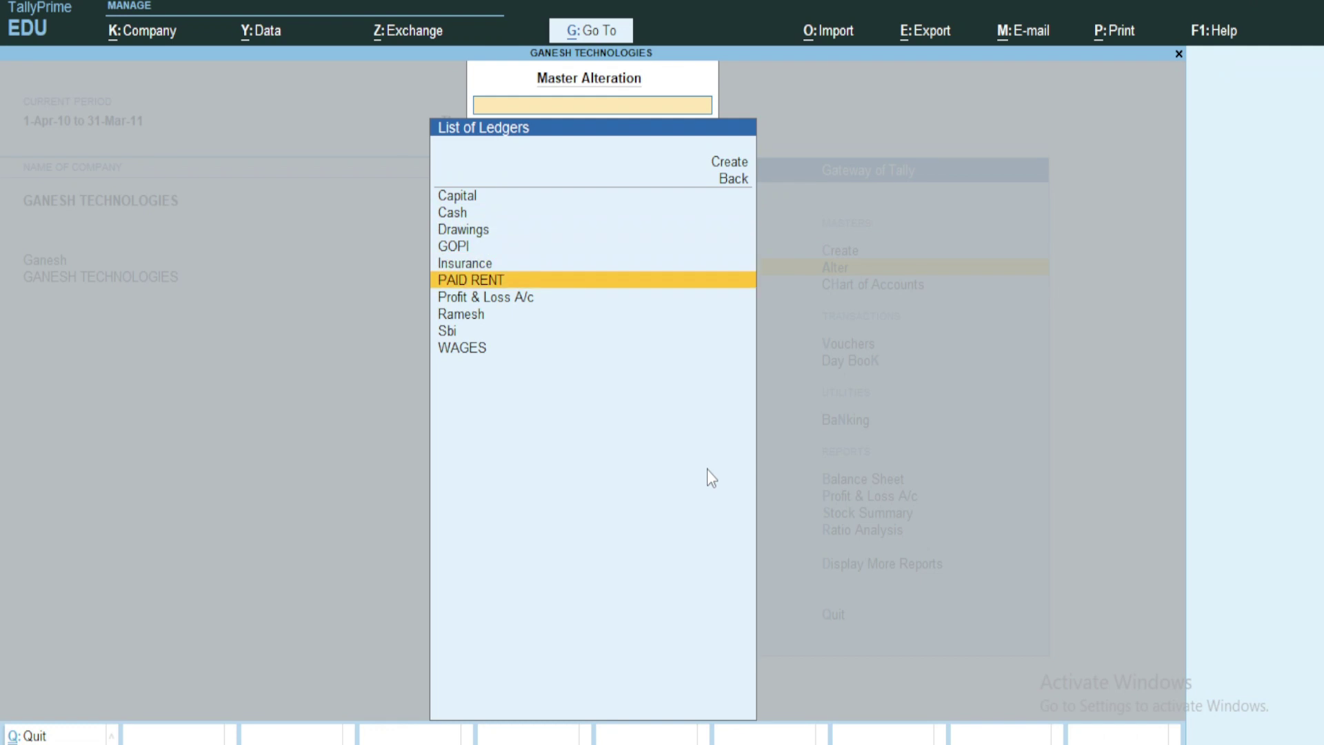
{"action": "key", "text": "Down"}
{"action": "key", "text": "Down"}
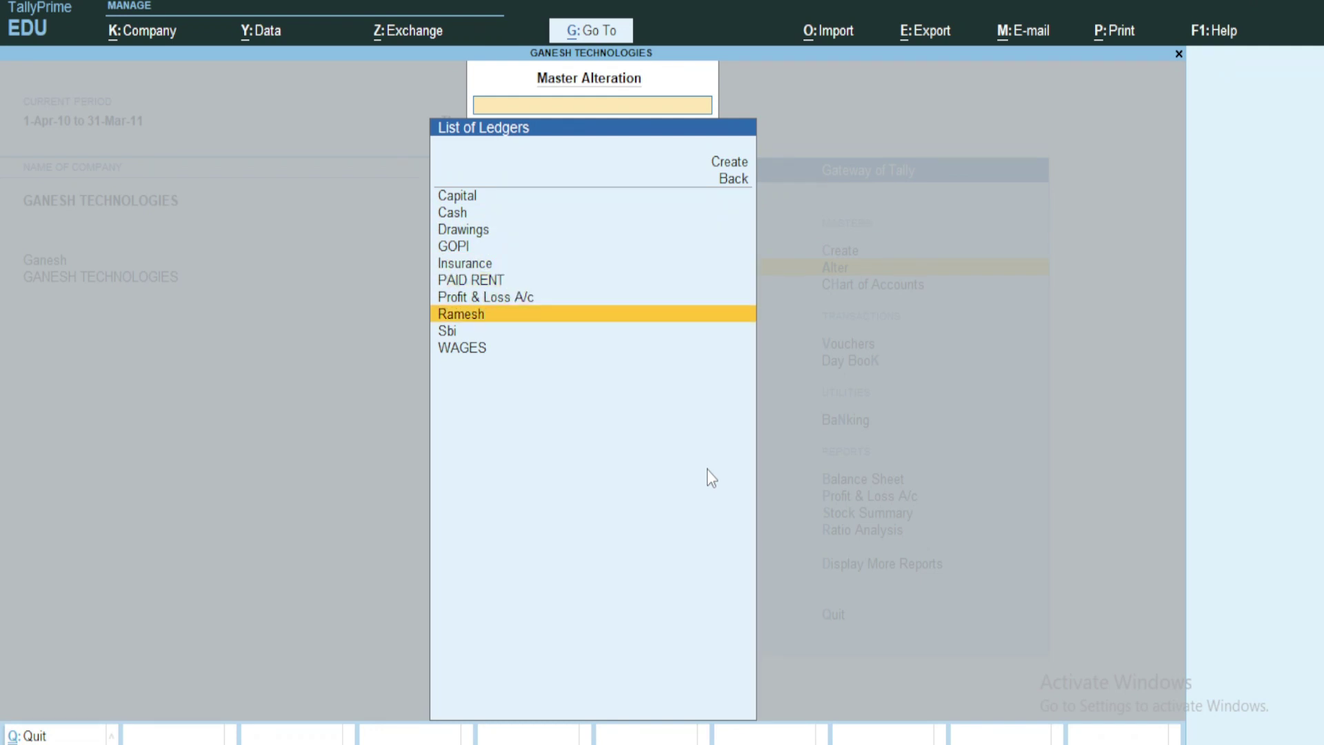
{"action": "key", "text": "Down"}
{"action": "key", "text": "Down"}
{"action": "key", "text": "Up"}
{"action": "key", "text": "Up"}
{"action": "key", "text": "Up"}
{"action": "key", "text": "Up"}
{"action": "key", "text": "Up"}
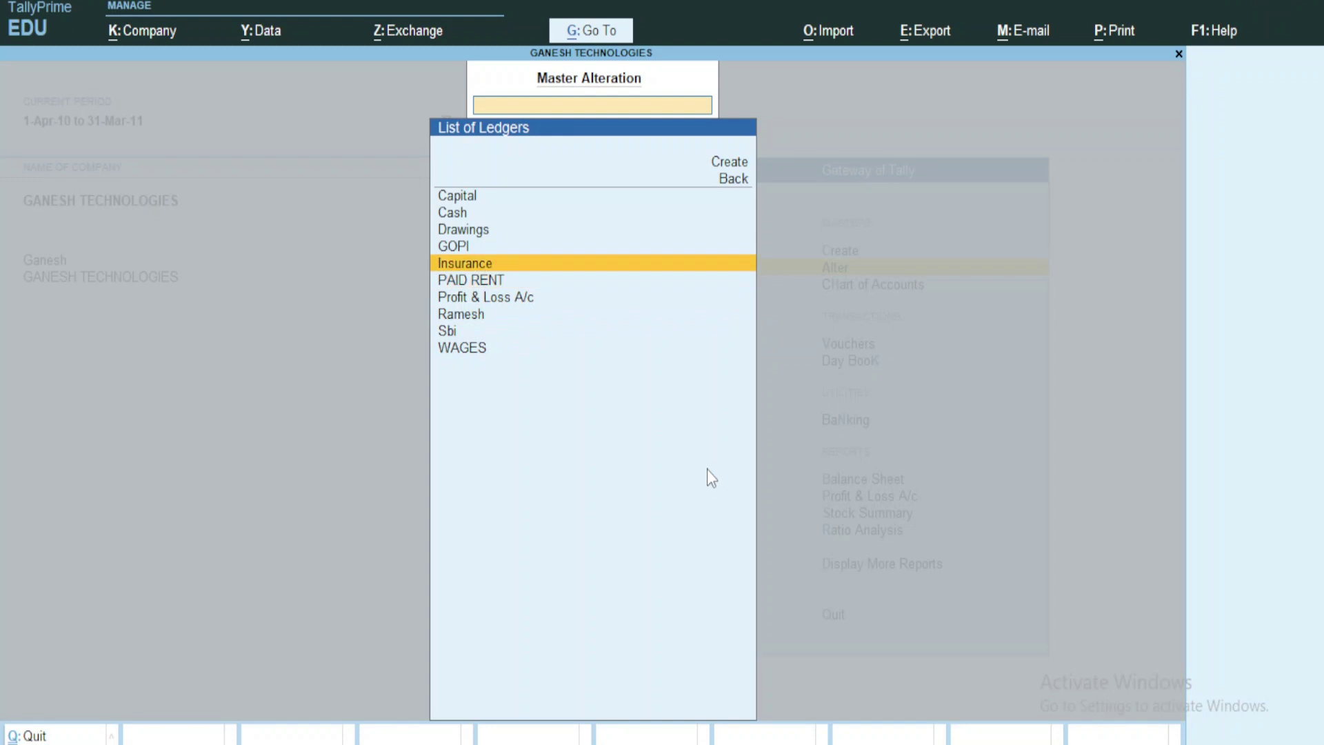
Step: Reopen the list of ledgers from the master alteration list and open the Capital ledger for alteration
{"action": "key", "text": "Escape"}
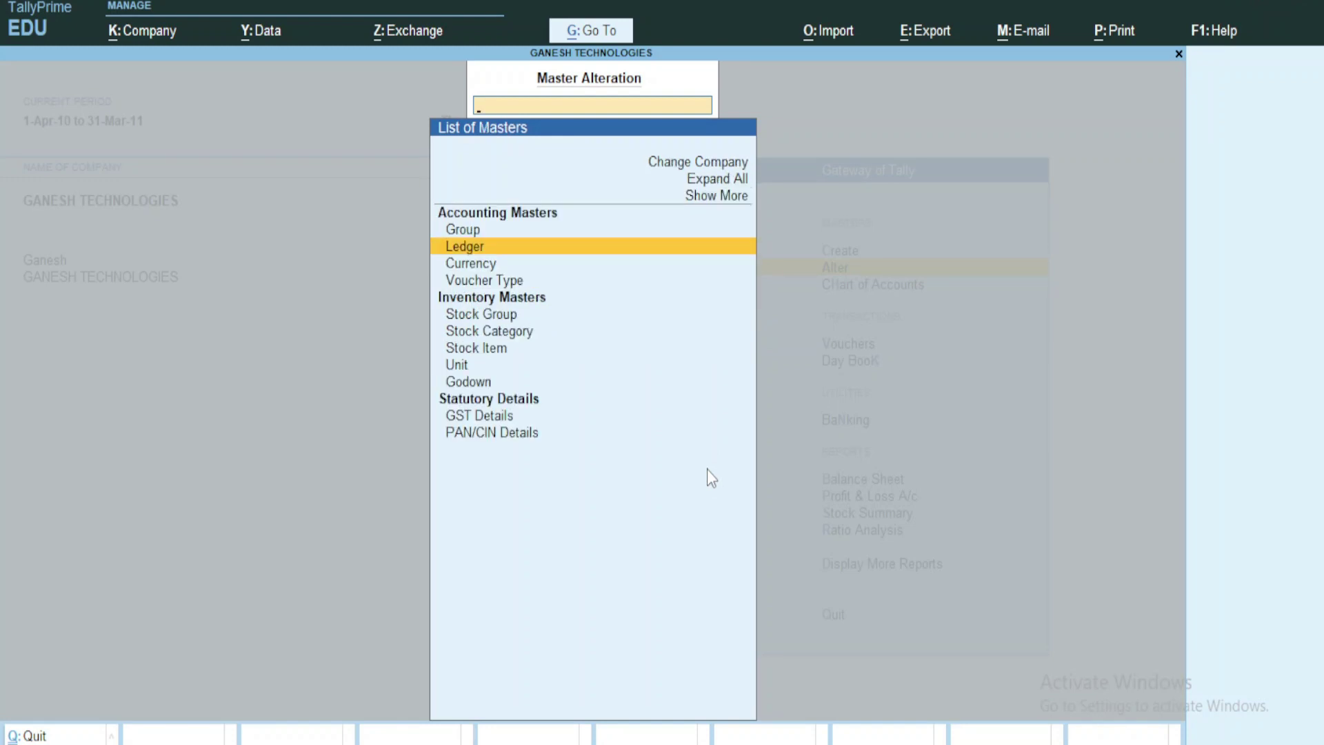
{"action": "key", "text": "Return"}
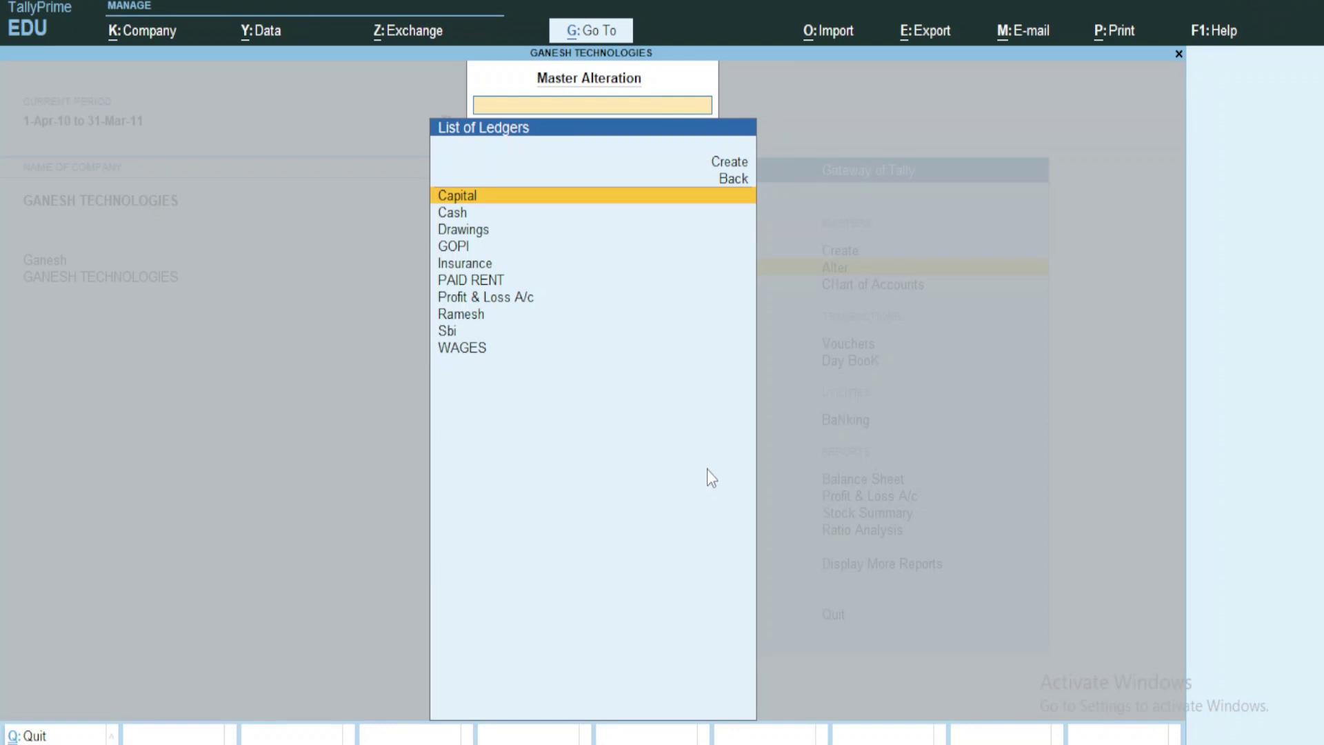
{"action": "key", "text": "Down"}
{"action": "key", "text": "Down"}
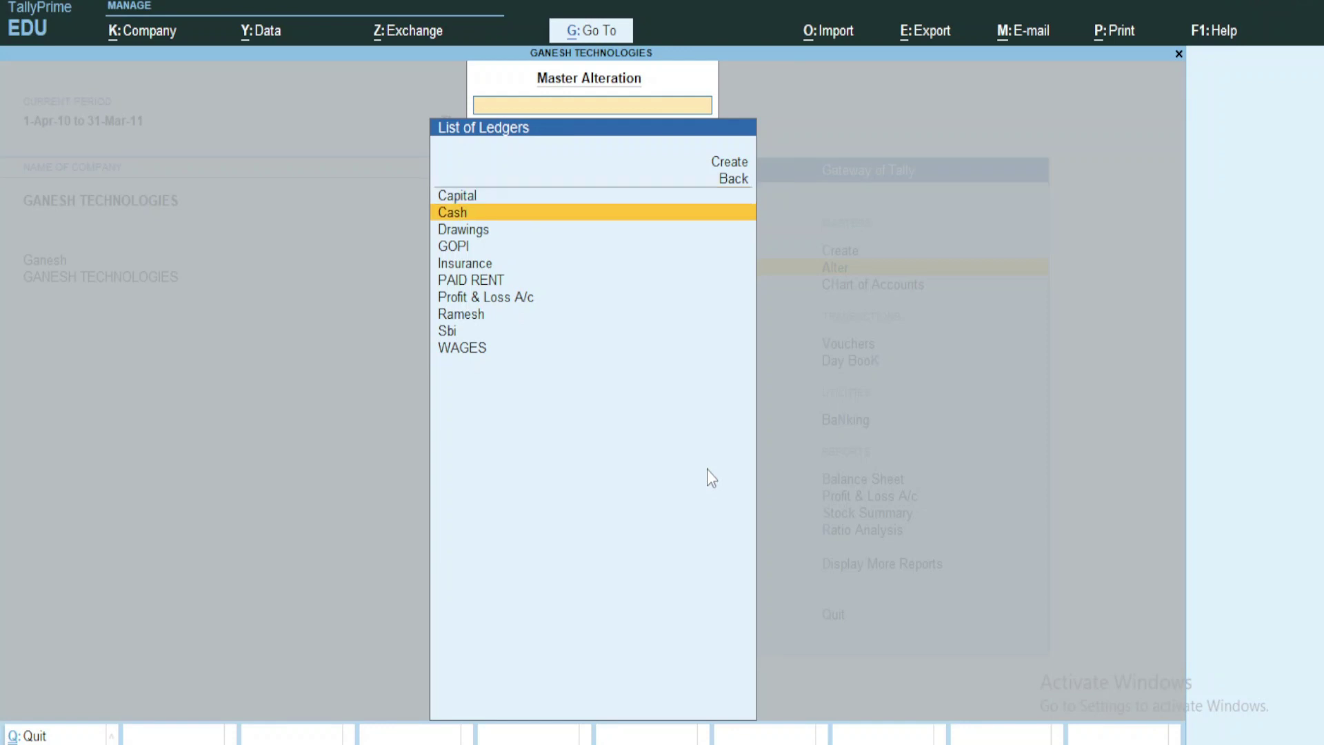
{"action": "key", "text": "Up"}
{"action": "key", "text": "Up"}
{"action": "key", "text": "Return"}
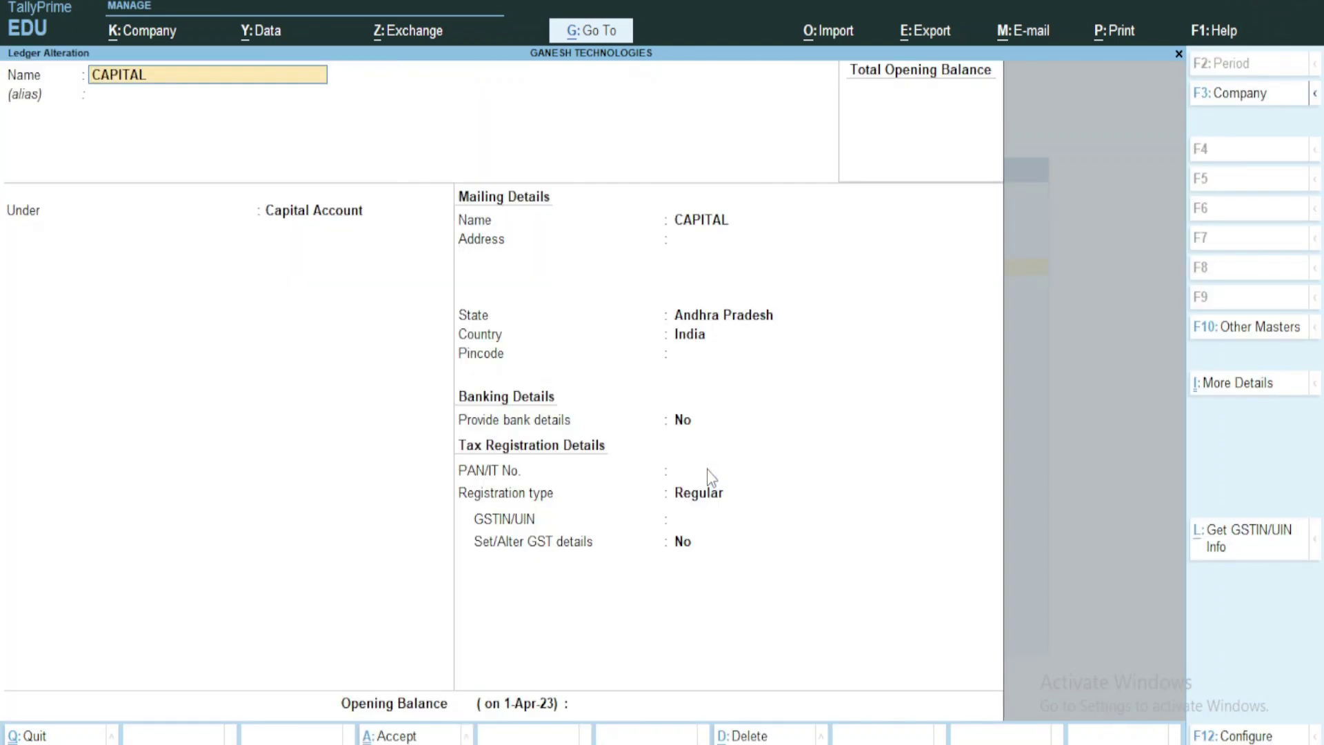
Step: Go through the ledger alteration records one after another from Capital to Wages and review the group assigned to each
{"action": "key", "text": "Page_Down"}
{"action": "key", "text": "Page_Down"}
{"action": "key", "text": "Page_Down"}
{"action": "key", "text": "Page_Down"}
{"action": "key", "text": "Page_Down"}
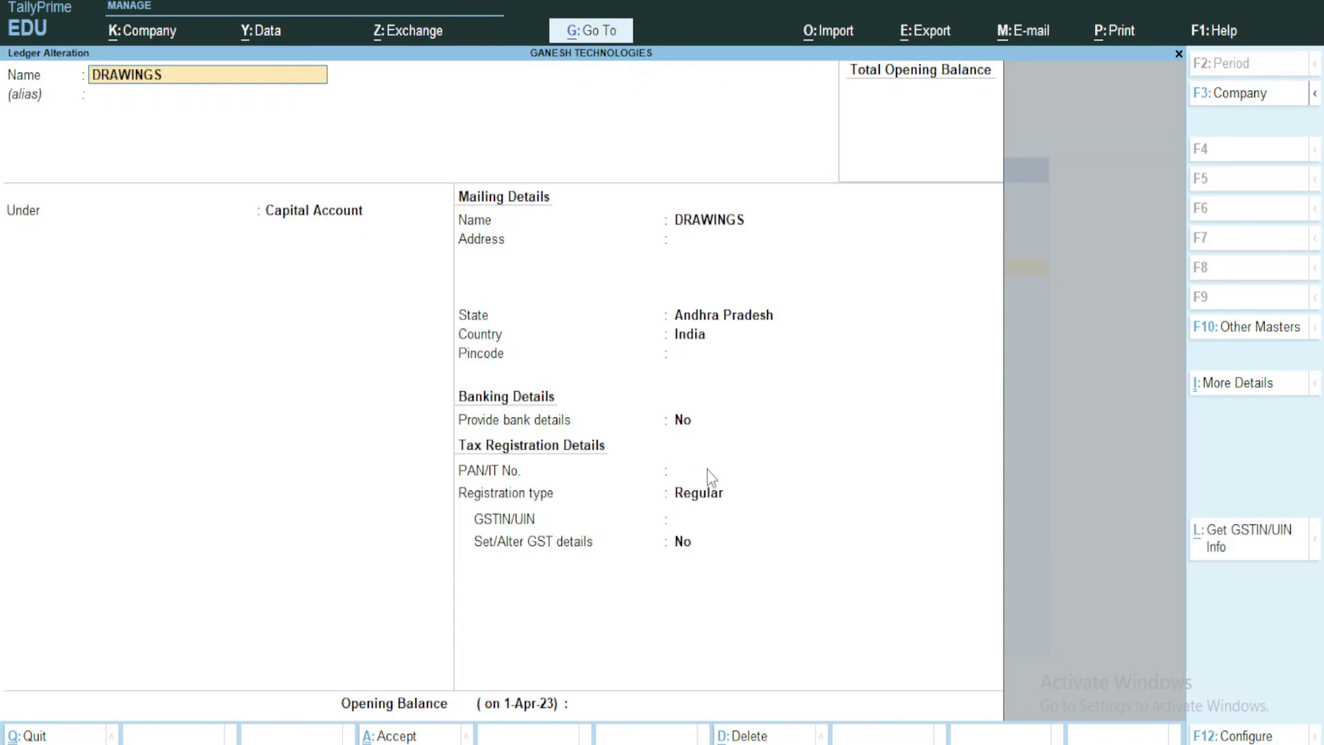
{"action": "key", "text": "Page_Down"}
{"action": "key", "text": "Page_Down"}
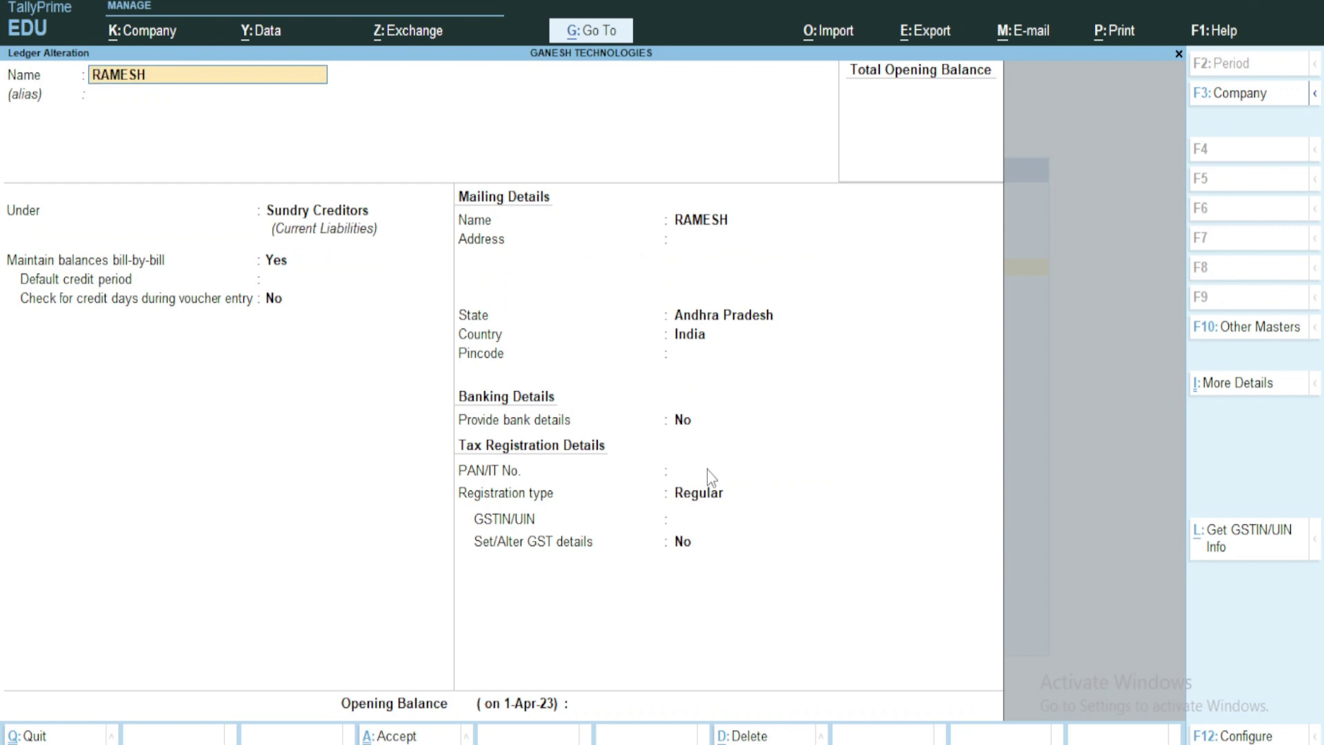
{"action": "key", "text": "Page_Down"}
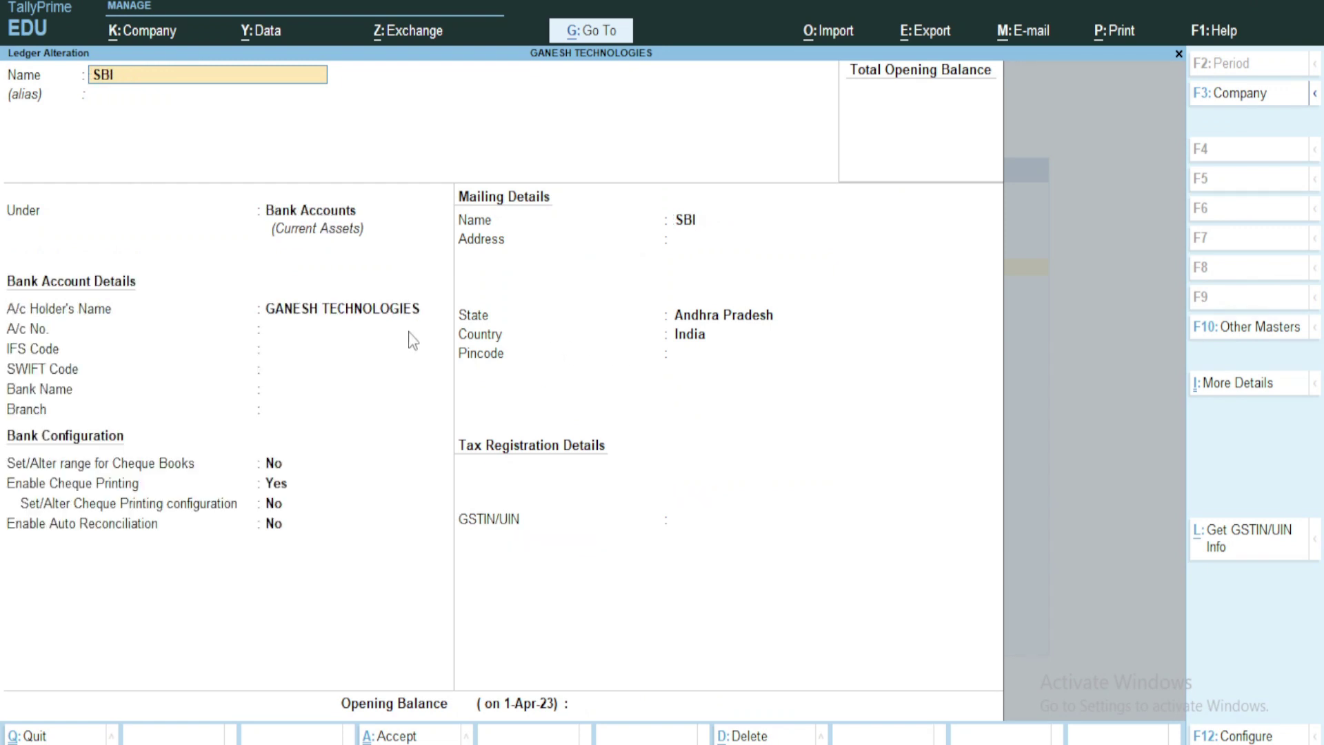
{"action": "key", "text": "Page_Down"}
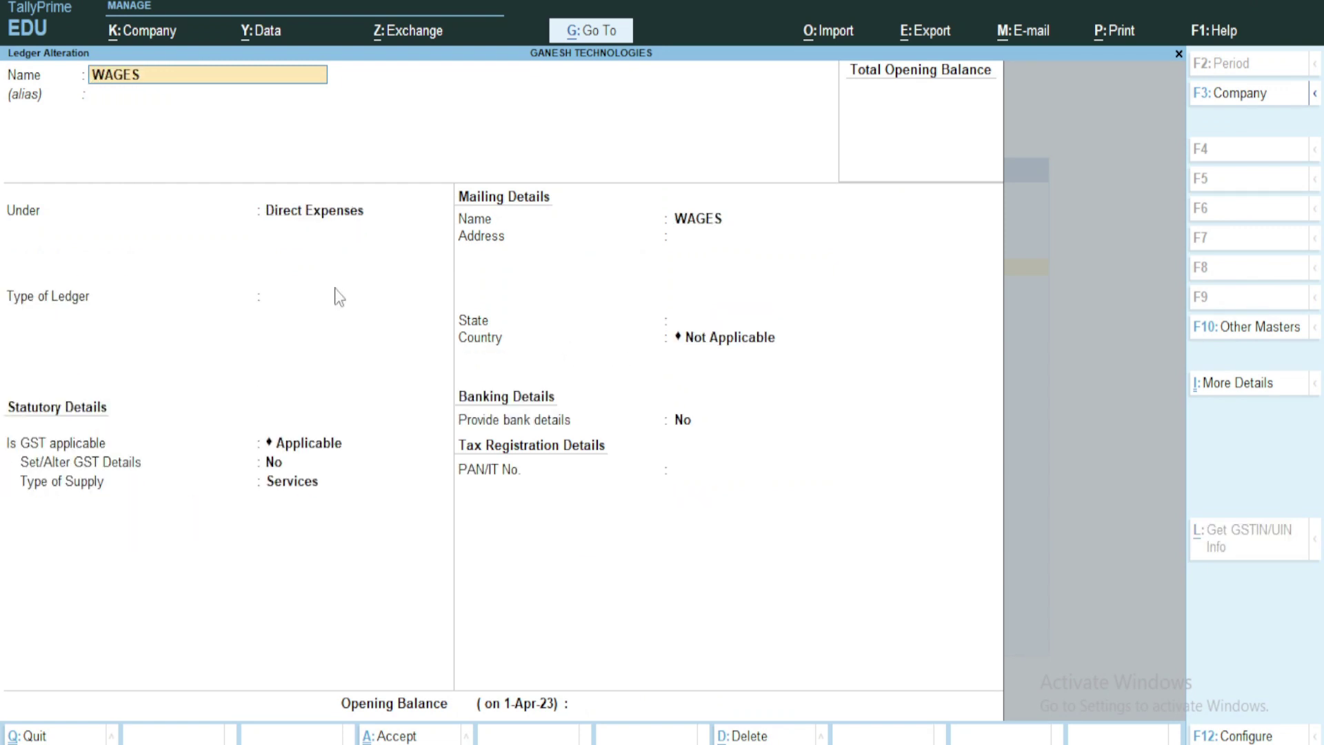
Step: Quit the Wages ledger alteration without changes and return to the Gateway of Tally
{"action": "key", "text": "Escape"}
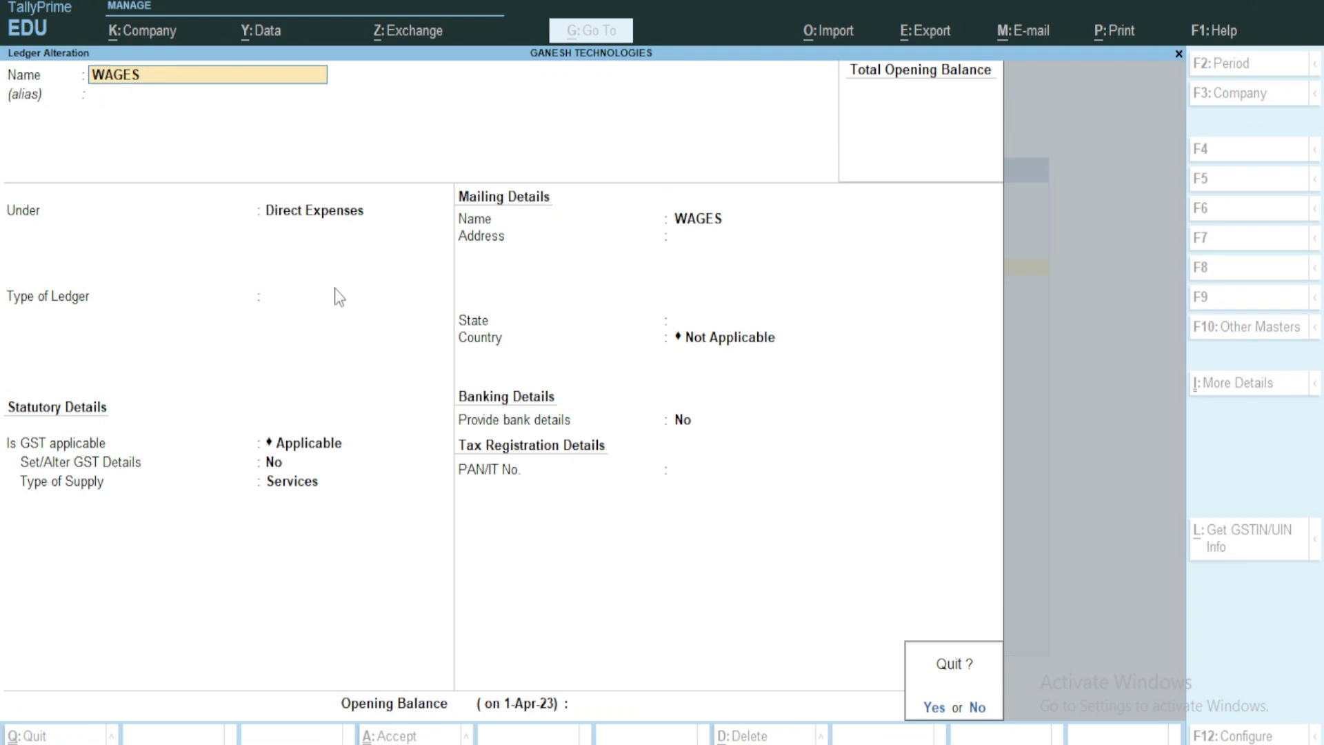
{"action": "key", "text": "y"}
{"action": "key", "text": "Escape"}
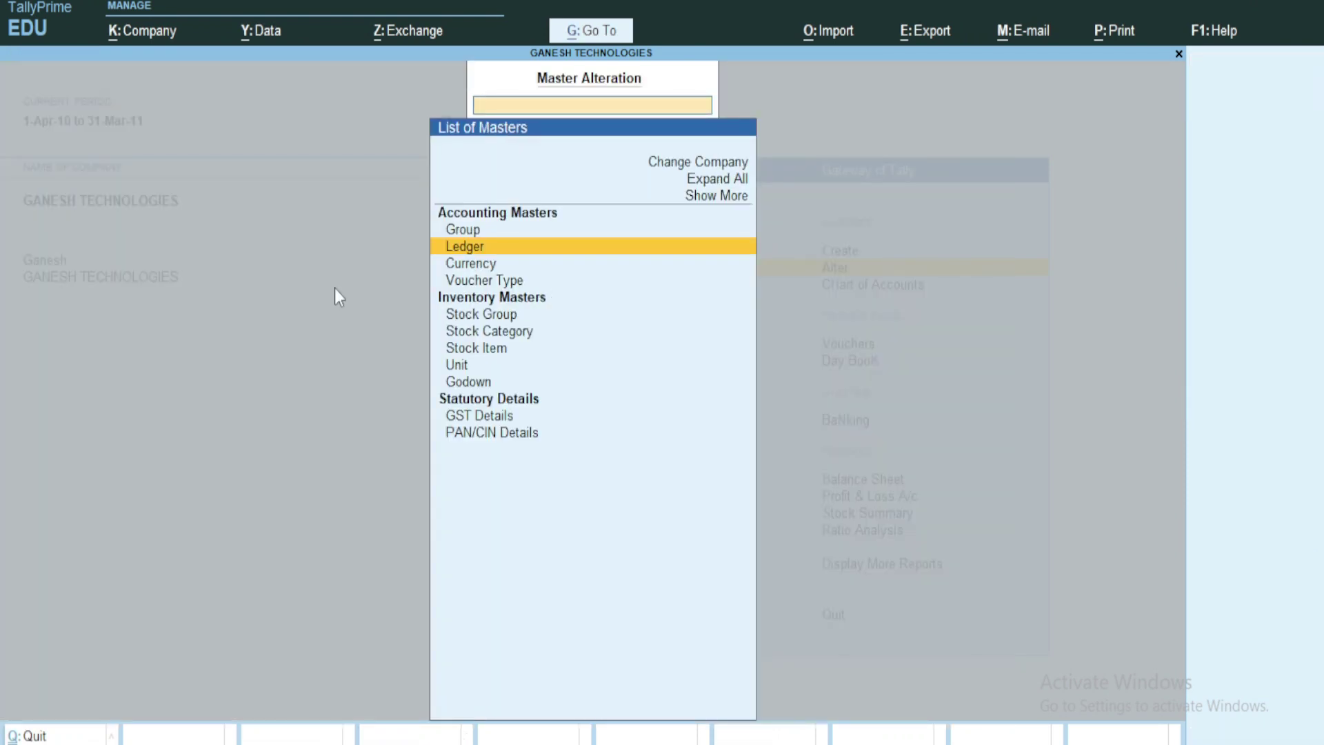
{"action": "key", "text": "Escape"}
{"action": "key", "text": "Escape"}
{"action": "key", "text": "Escape"}
{"action": "key", "text": "Down"}
{"action": "key", "text": "Up"}
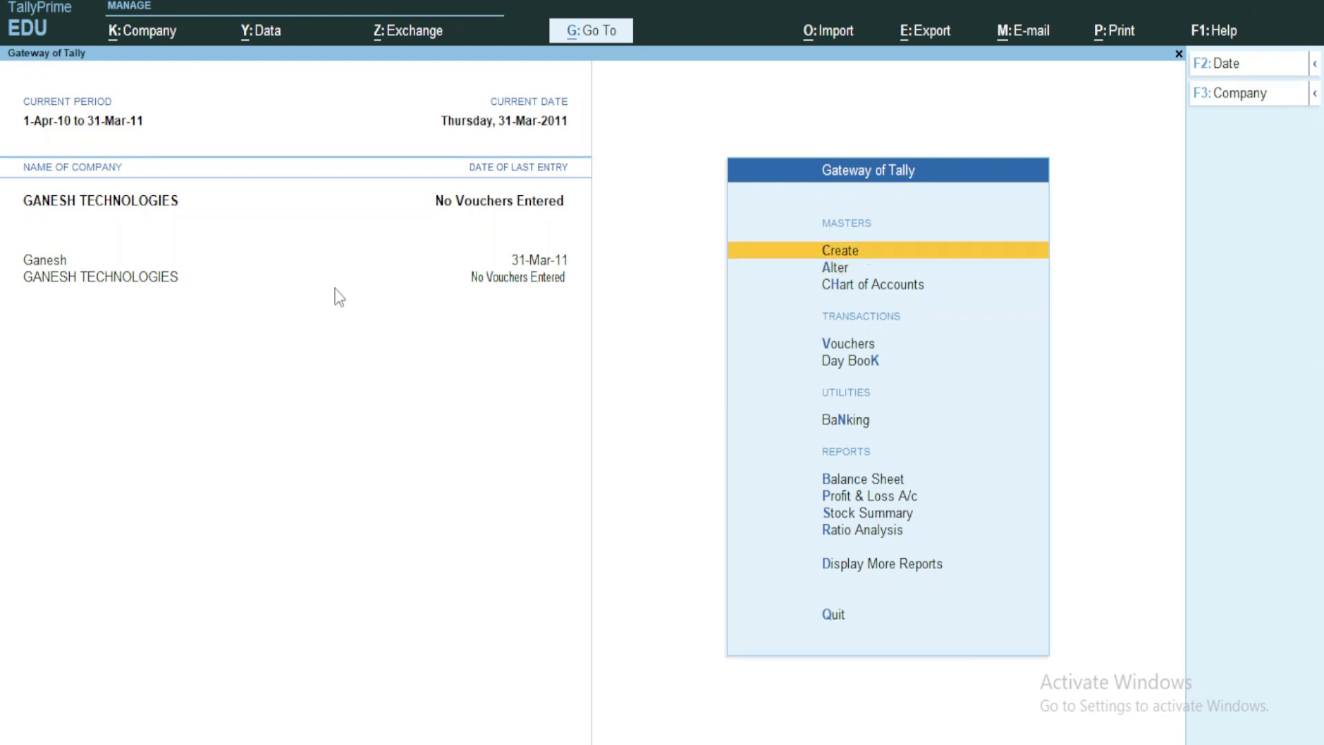